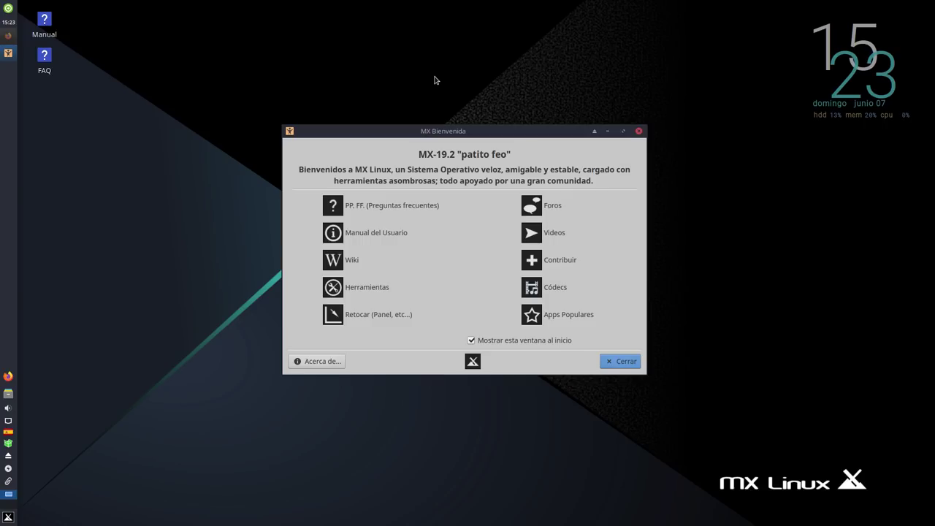
Drag the MX Bienvenida welcome window to the screen centre and launch Firefox from the left panel
left_click_drag(396, 130, 398, 108)
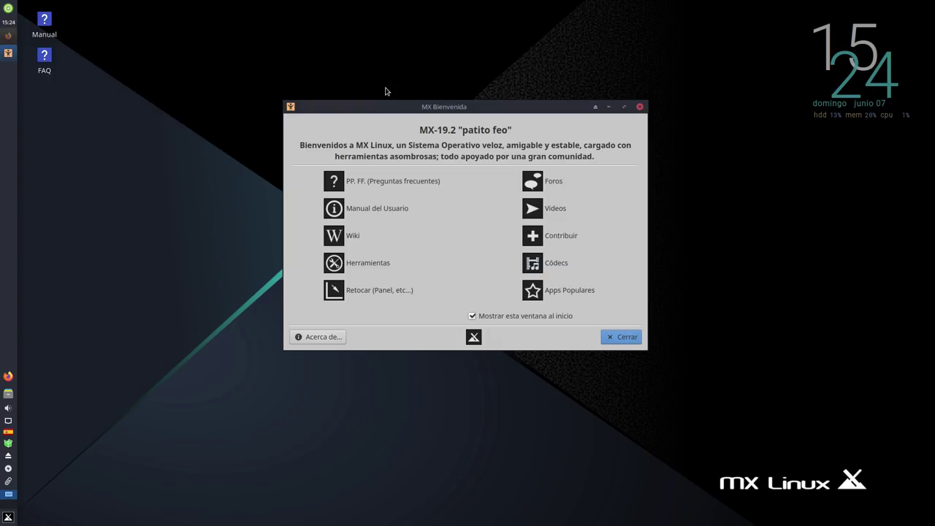
left_click_drag(460, 105, 480, 203)
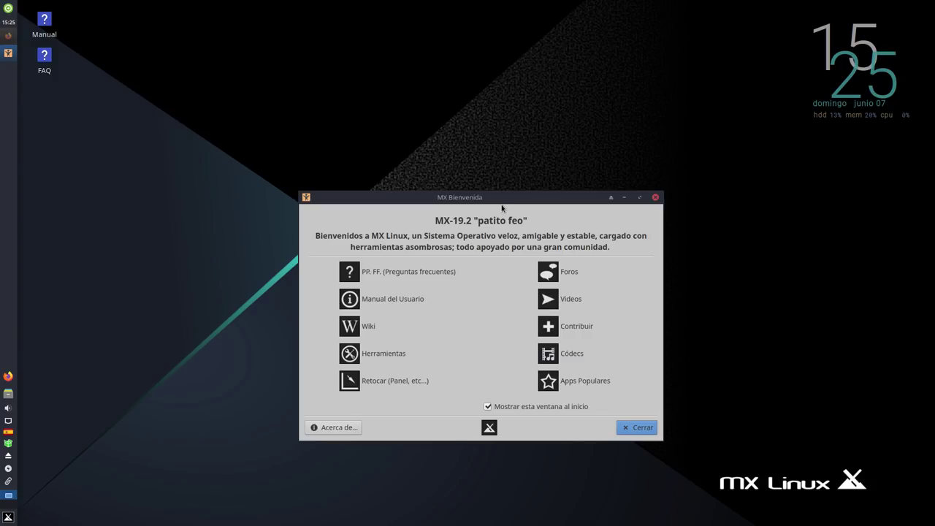
left_click(467, 167)
left_click_drag(467, 168, 466, 169)
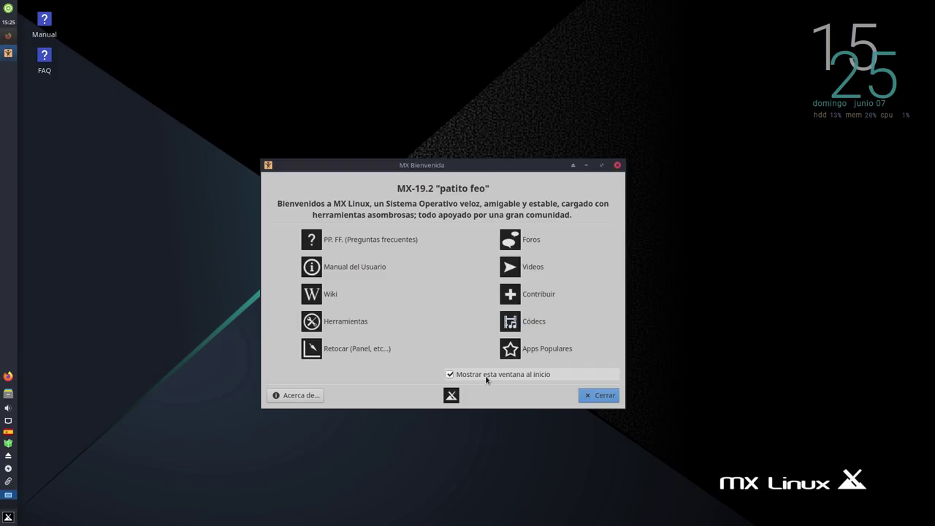
left_click(10, 36)
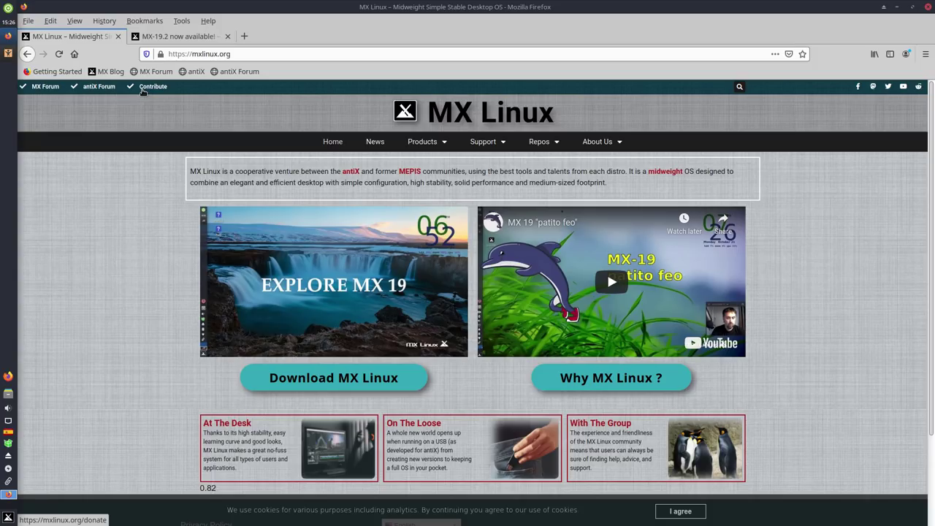
Switch to the 'MX-19.2 now available!' tab to show the June 1, 2020 announcement
left_click(183, 37)
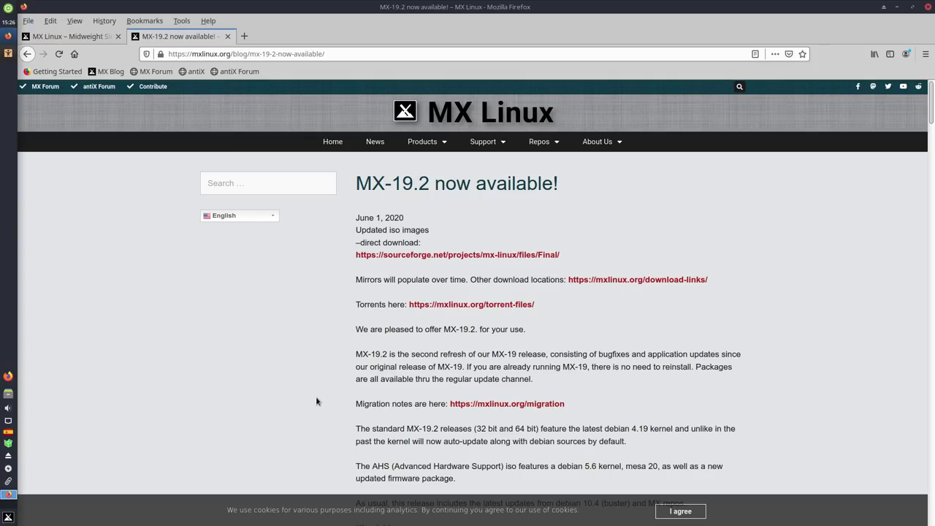
Highlight 'The AHS (Advanced Hardware Support)' and open the SourceForge /Final link in a new tab
scroll(320, 391, "down", 2)
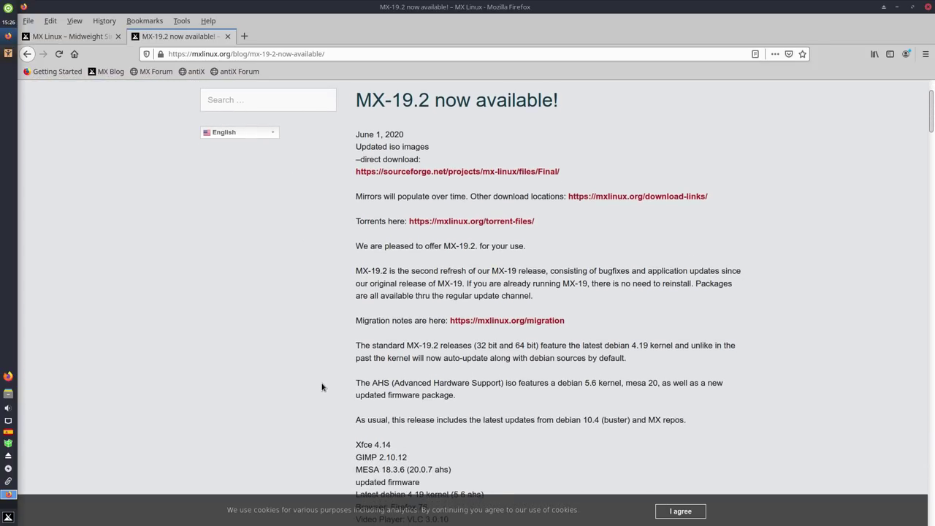
scroll(325, 383, "down", 2)
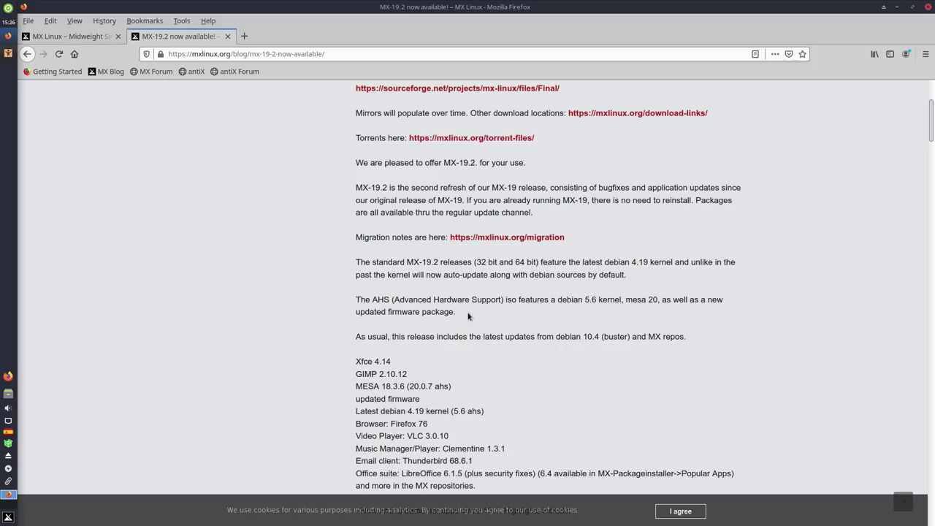
left_click_drag(508, 300, 357, 300)
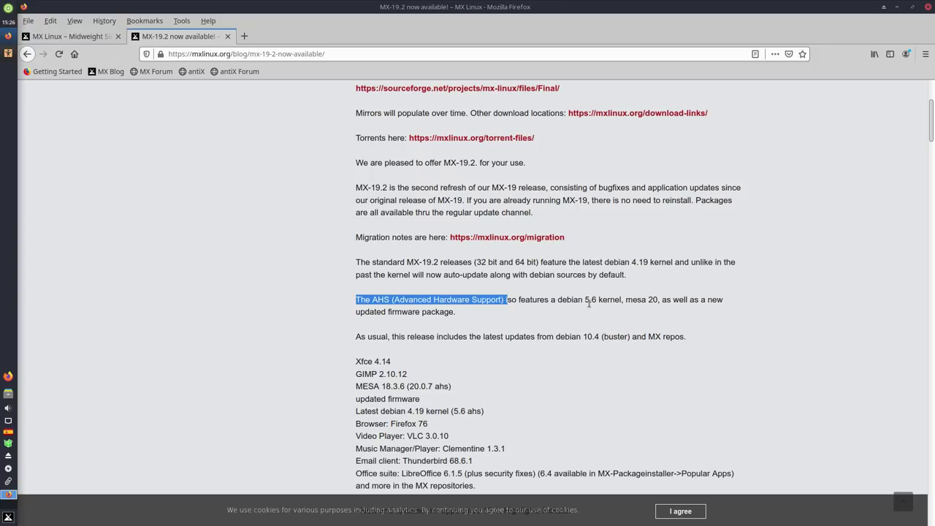
left_click(636, 304)
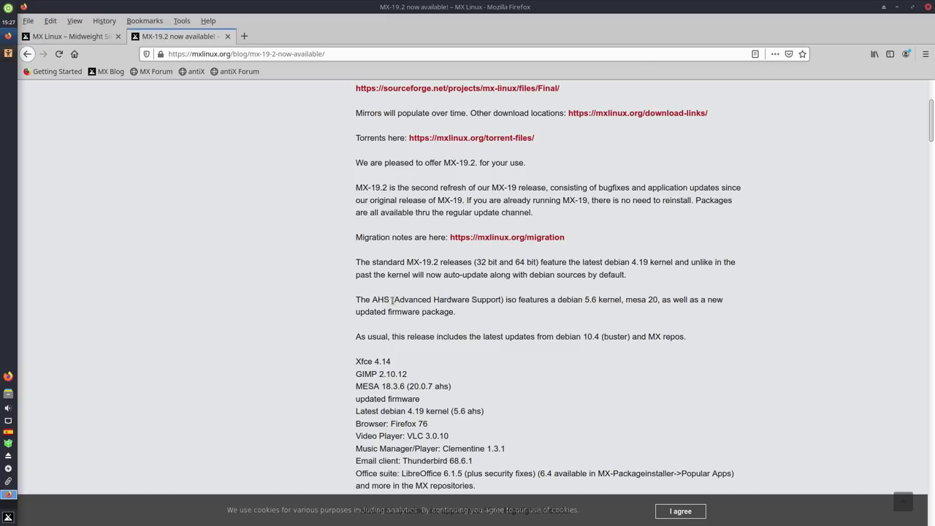
left_click_drag(504, 299, 352, 298)
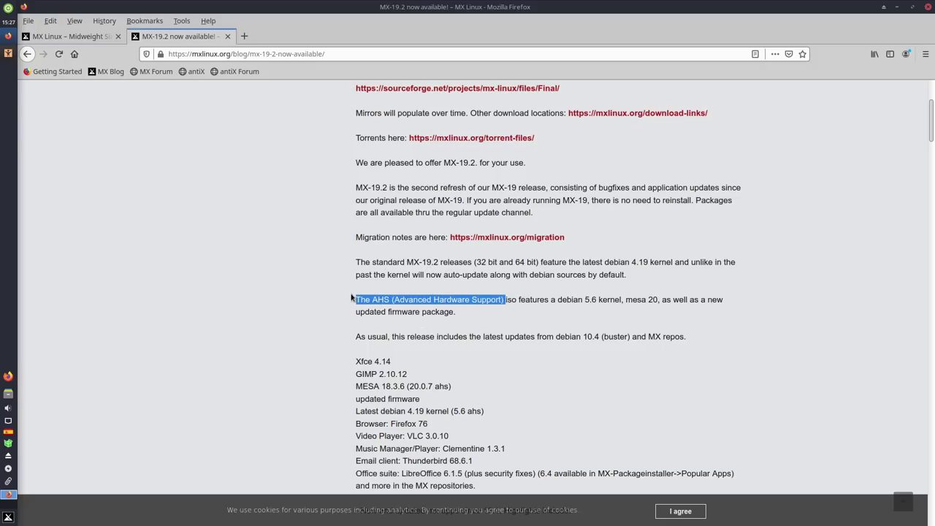
scroll(374, 298, "up", 3)
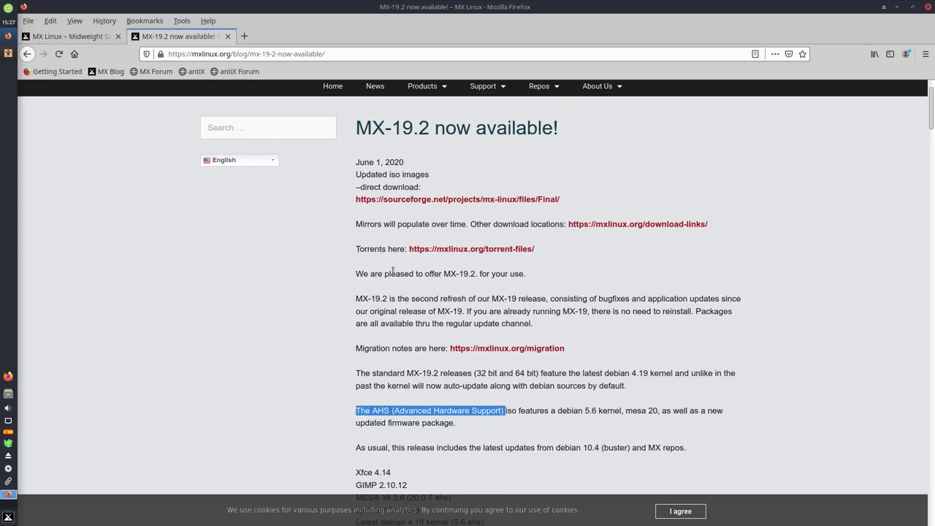
left_click(452, 201)
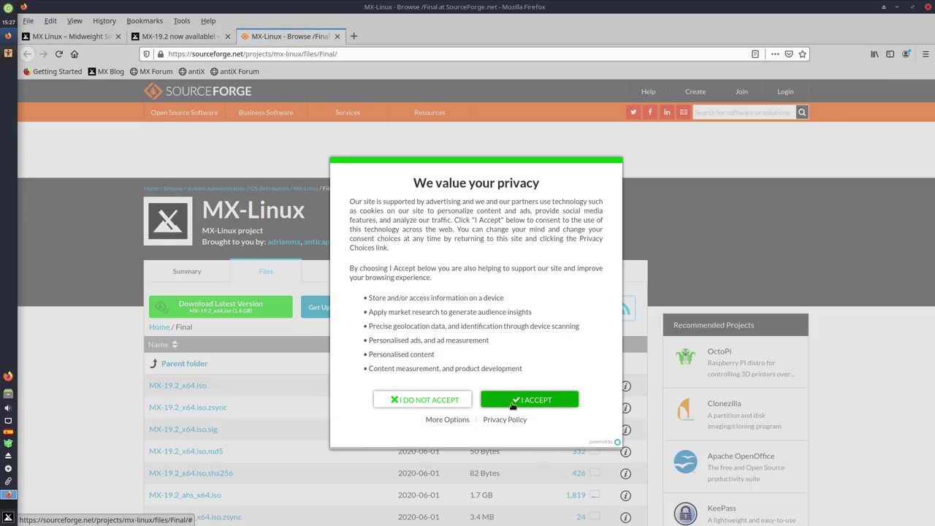
Accept SourceForge's privacy notice and scroll through the MX-19.2 files in the /Final listing
left_click(529, 400)
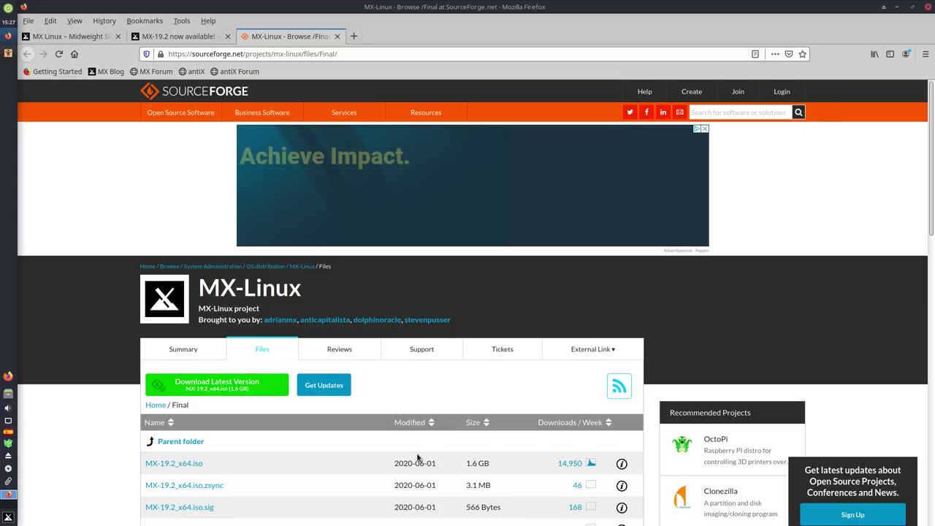
scroll(416, 443, "down", 2)
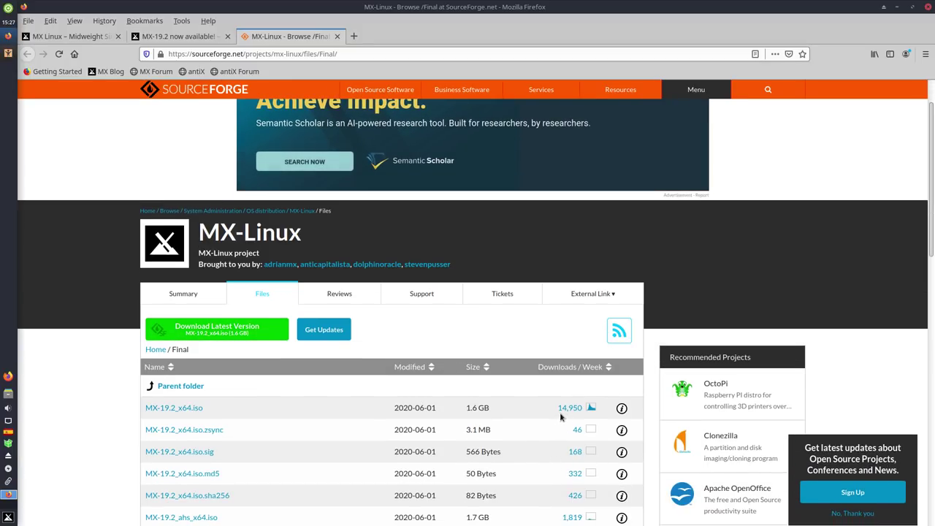
scroll(186, 419, "down", 4)
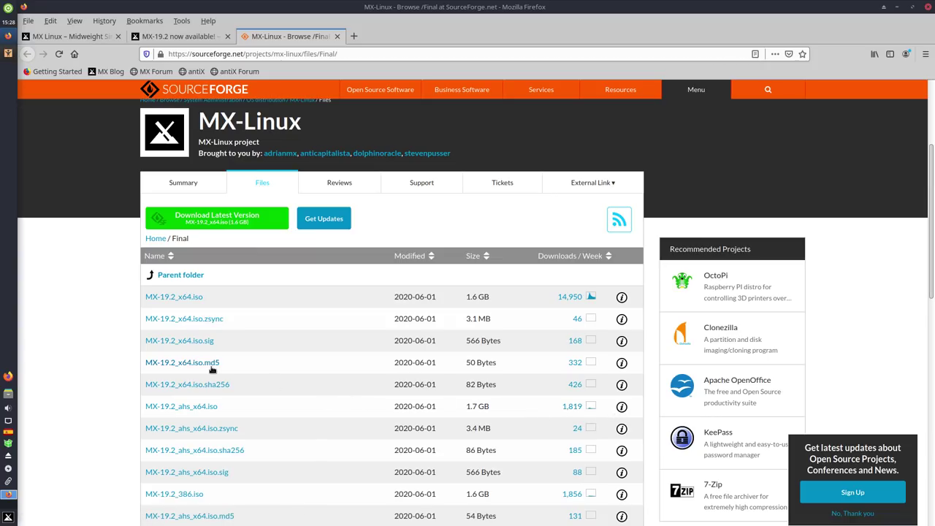
Return to the MX-19.2 announcement and highlight the ahs note on the MESA line
left_click(197, 44)
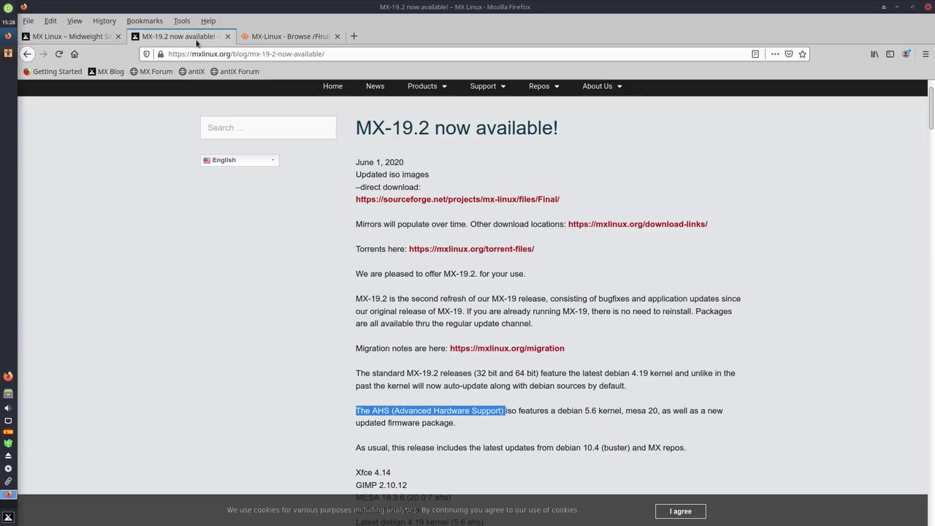
scroll(211, 294, "down", 3)
scroll(211, 295, "down", 4)
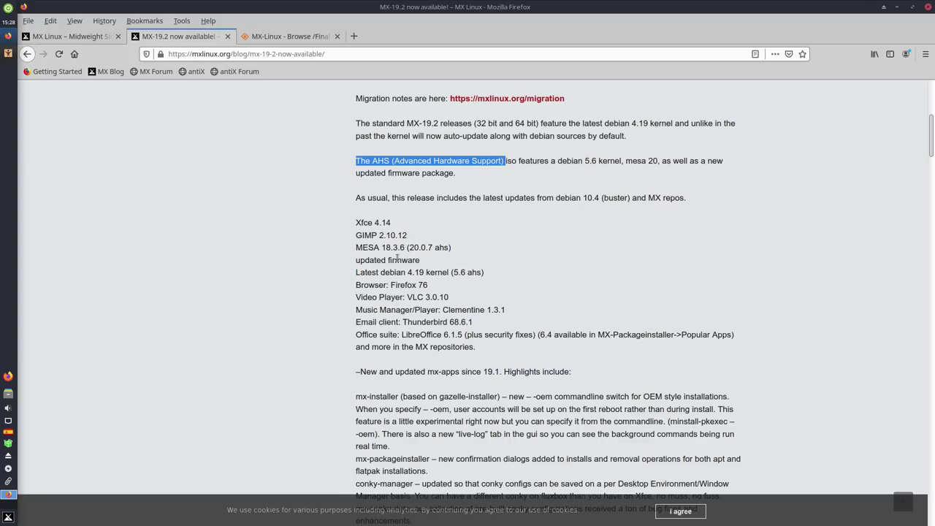
left_click_drag(453, 249, 400, 252)
left_click(475, 256)
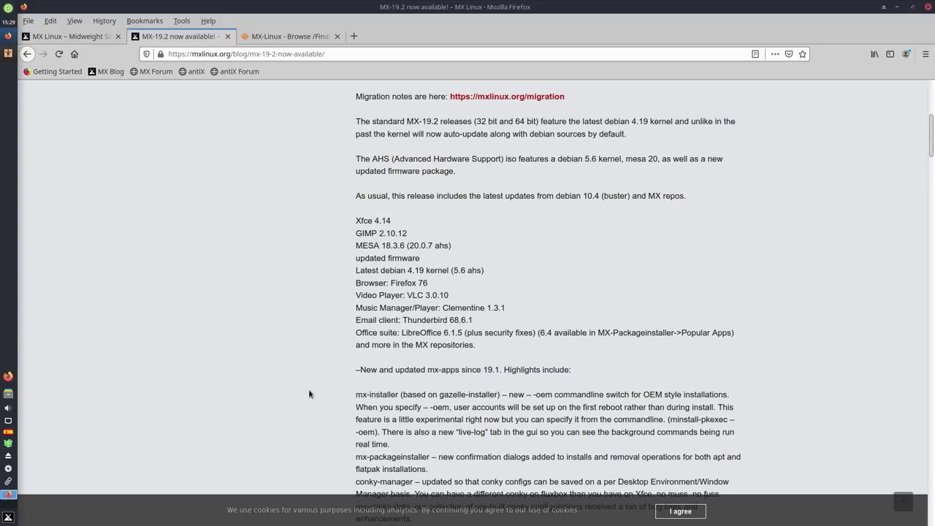
Scroll down the post to the 18 reader comments, then back up toward the mx-apps list
scroll(309, 395, "down", 2)
scroll(521, 352, "down", 4)
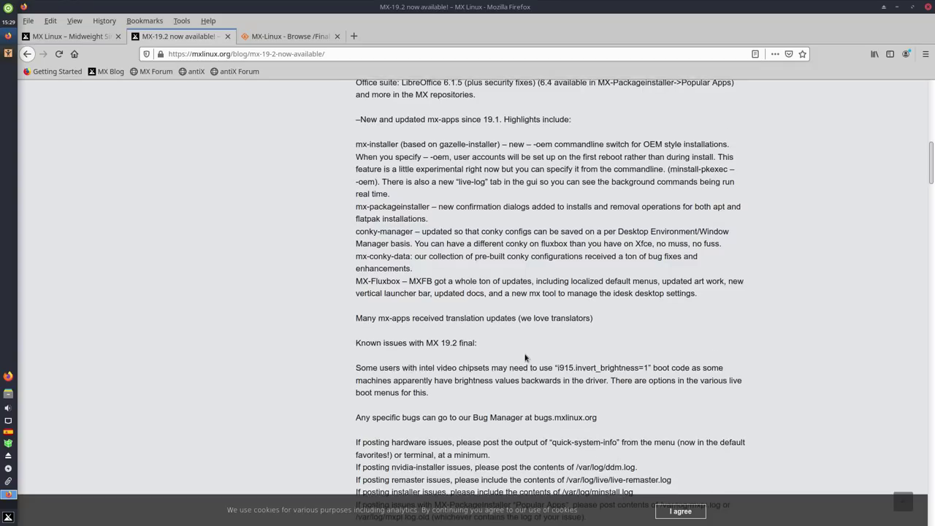
scroll(525, 356, "down", 3)
scroll(525, 356, "down", 3)
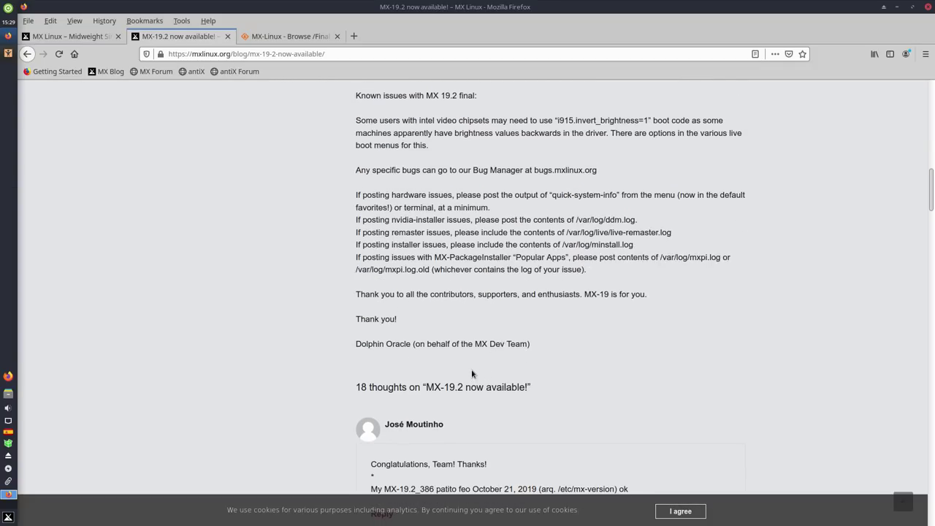
scroll(472, 376, "down", 5)
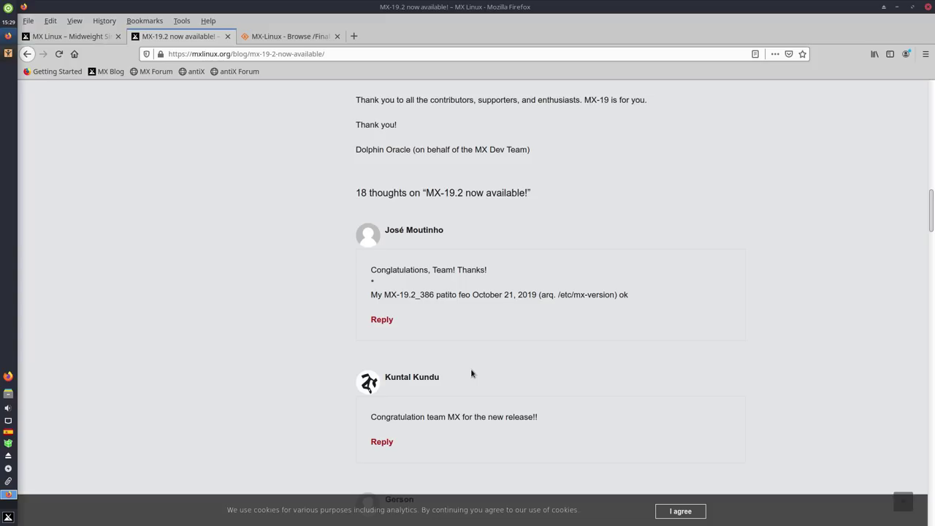
scroll(471, 373, "up", 10)
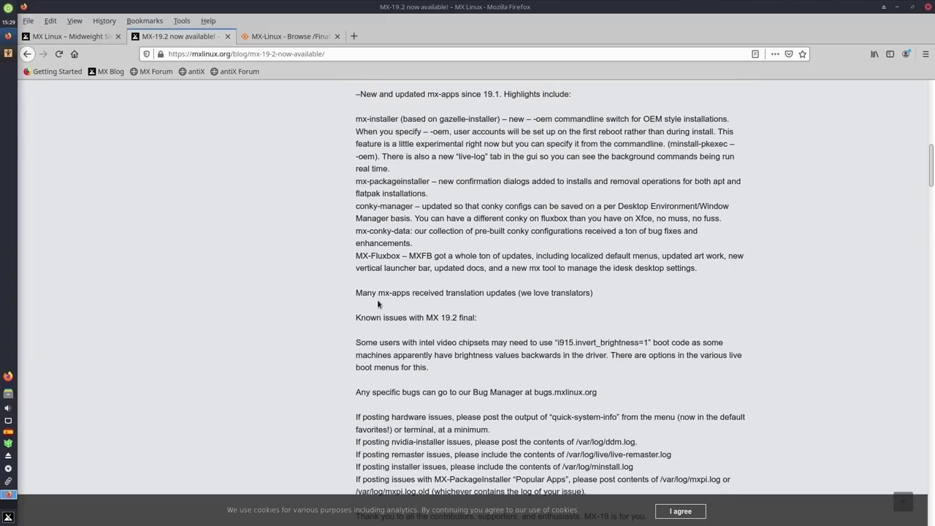
Minimize Firefox, start Terminal de Xfce from the Whisker menu and move it to the upper left
left_click(897, 8)
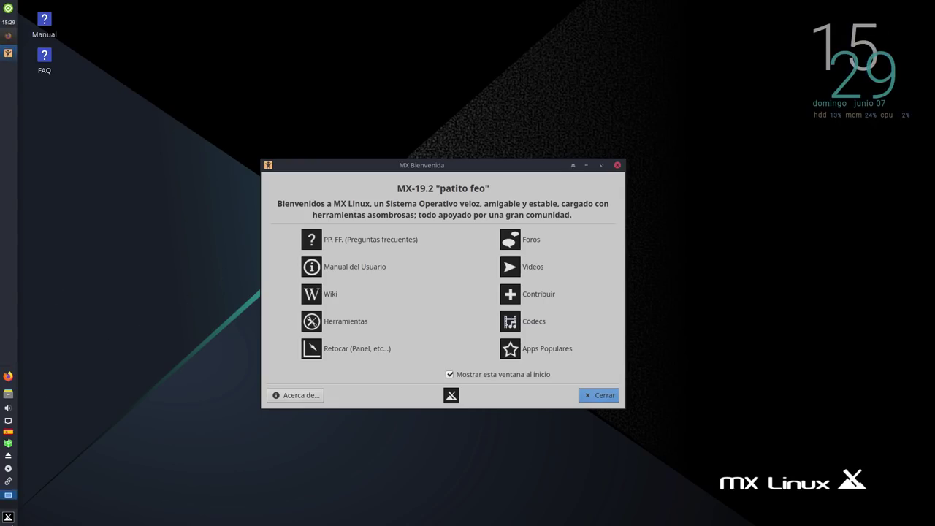
left_click(8, 517)
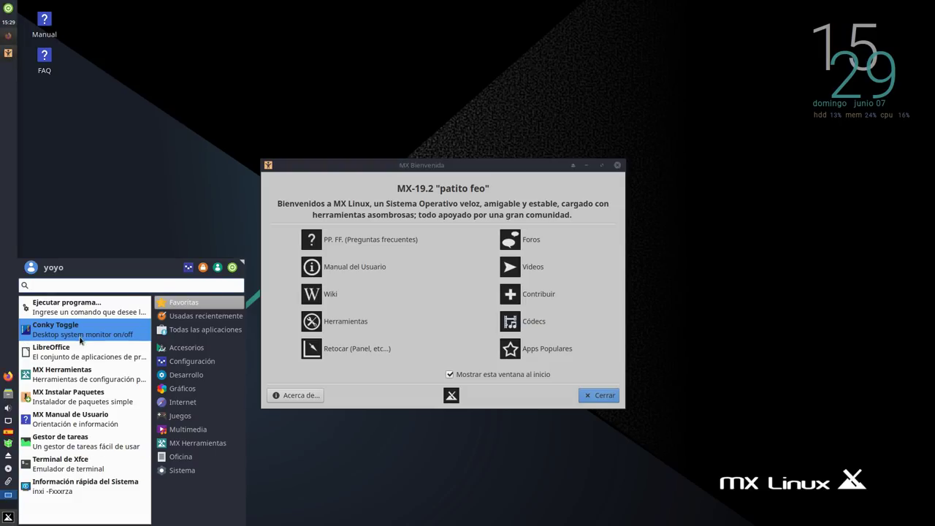
left_click(58, 469)
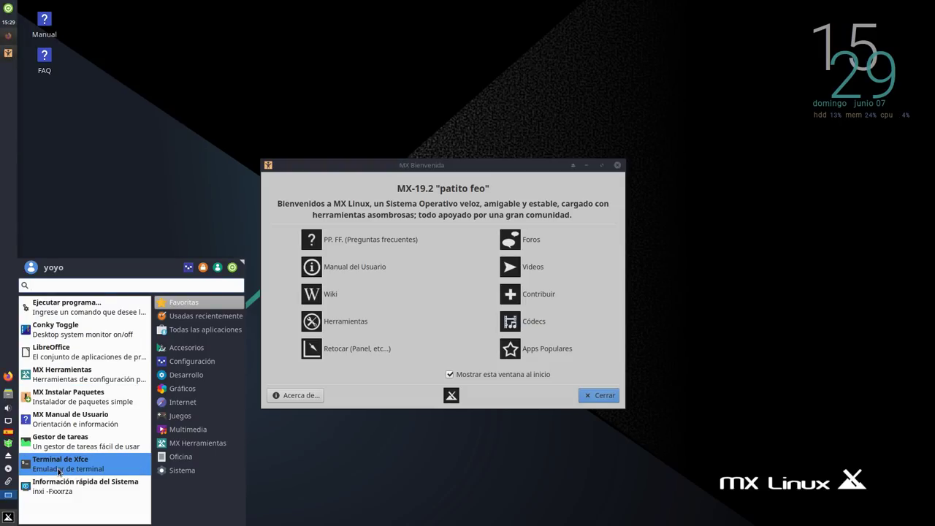
left_click(626, 257)
left_click_drag(626, 257, 229, 98)
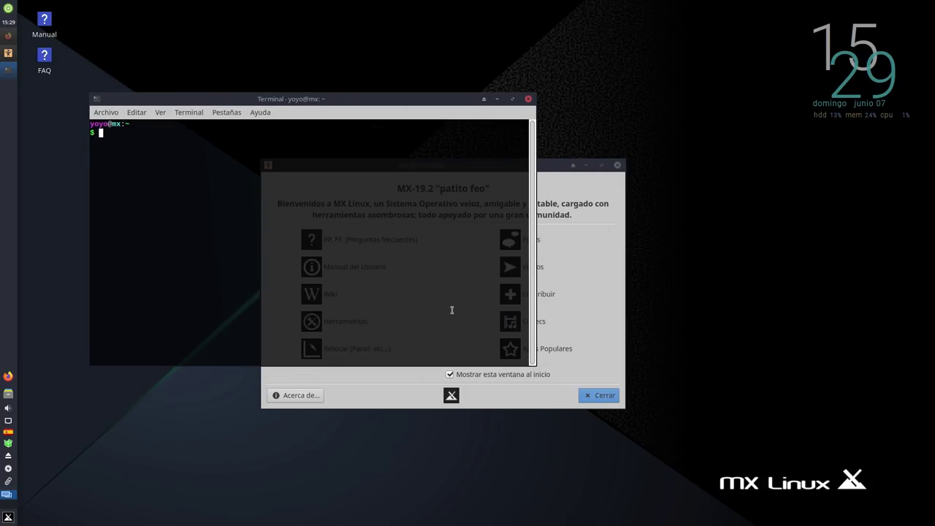
Close the MX Bienvenida window and enlarge the terminal window
left_click(554, 167)
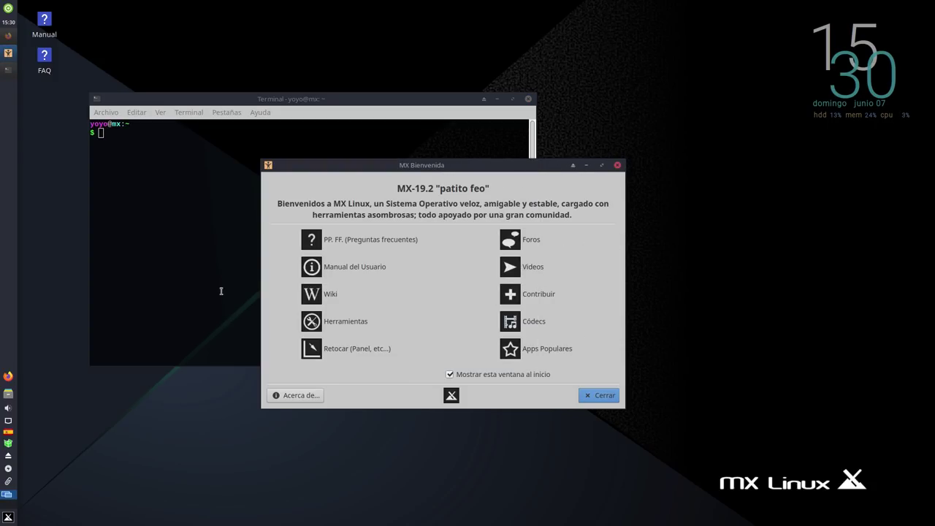
left_click(613, 400)
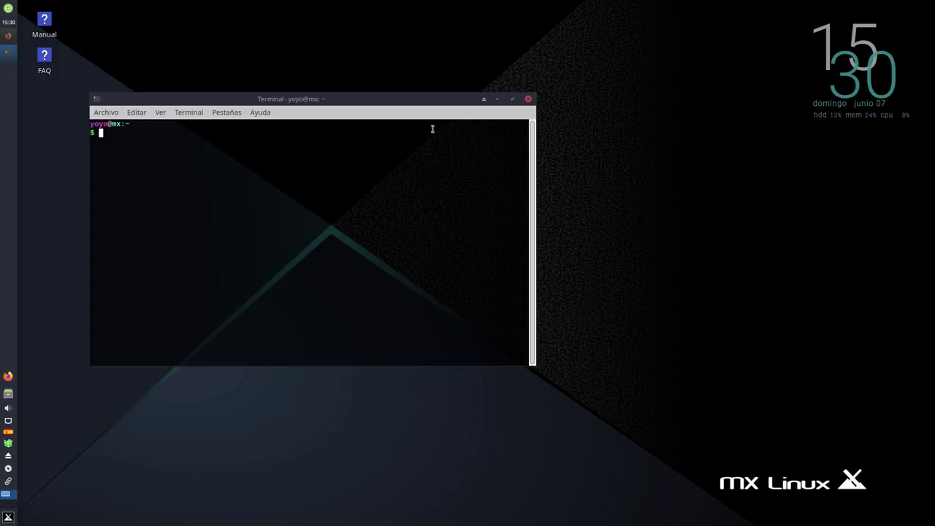
left_click_drag(362, 101, 442, 103)
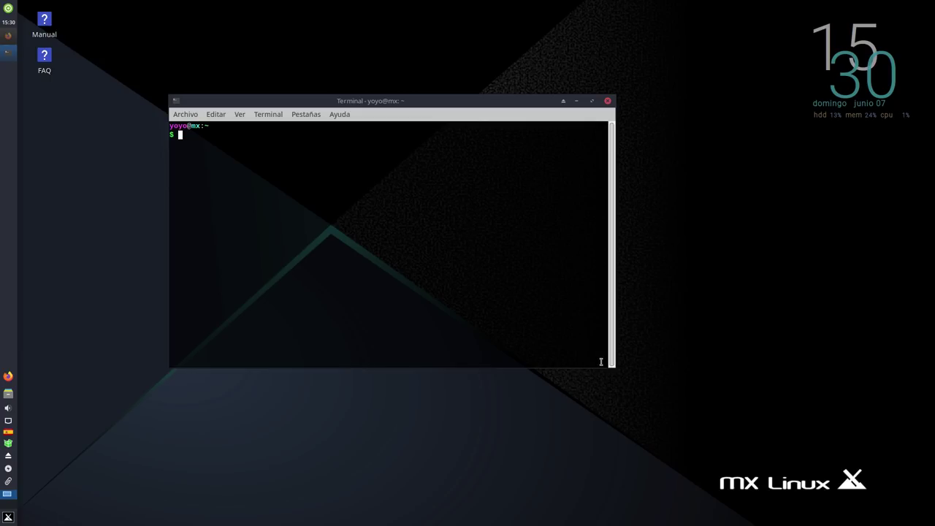
left_click(566, 355)
left_click_drag(566, 355, 781, 438)
left_click_drag(590, 101, 572, 100)
Run 'uname -a' to show kernel 5.6.0-2-amd64, then bring Firefox back
type("uname -a")
key("Return")
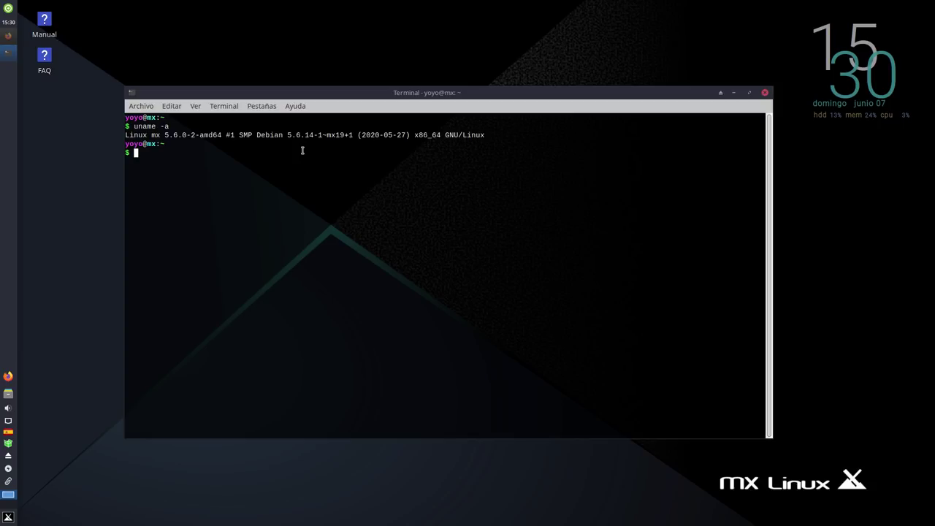
left_click_drag(254, 95, 295, 102)
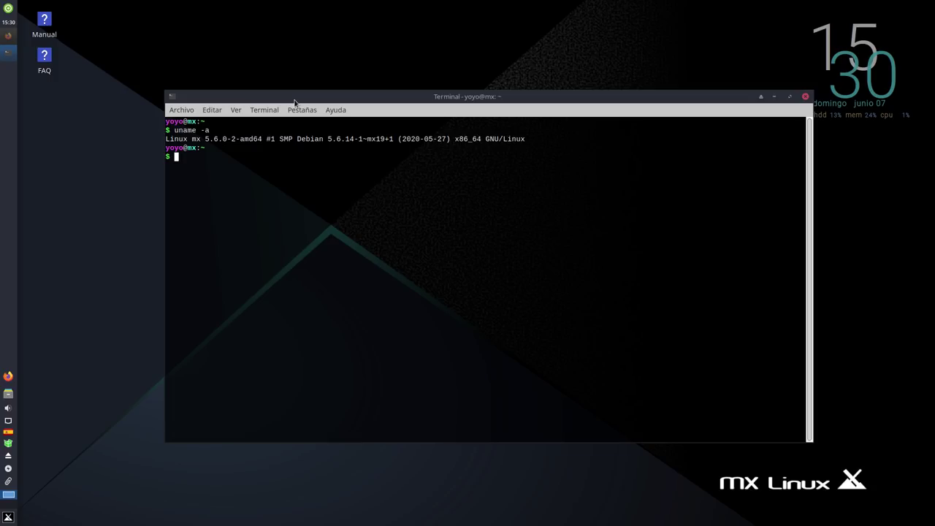
left_click(8, 35)
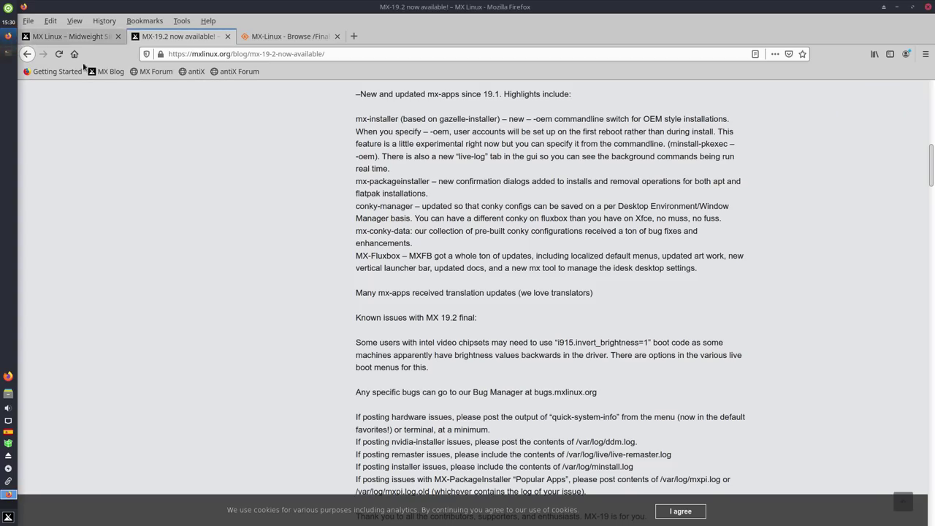
Load distrowatch.com in a new tab by completing 'dis' in the address bar
left_click(352, 36)
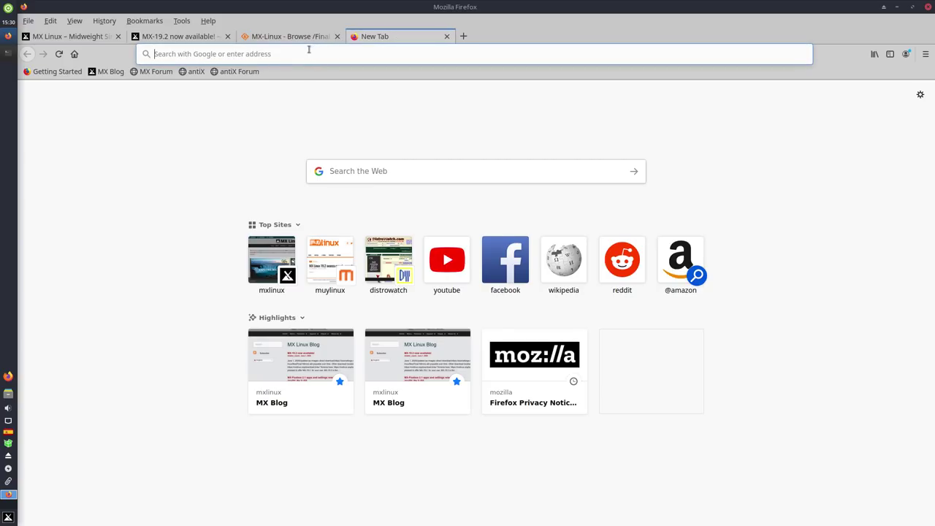
left_click(308, 50)
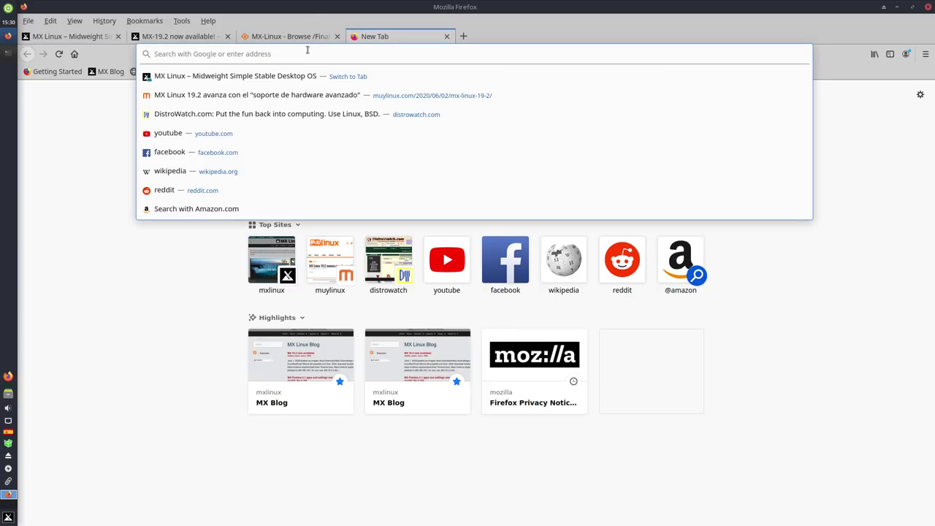
type("distrowatch.com/")
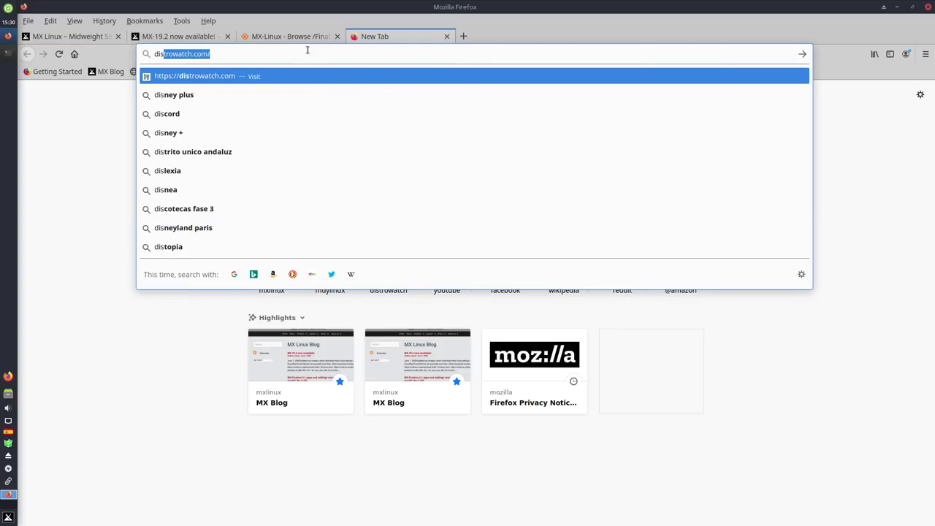
key("Return")
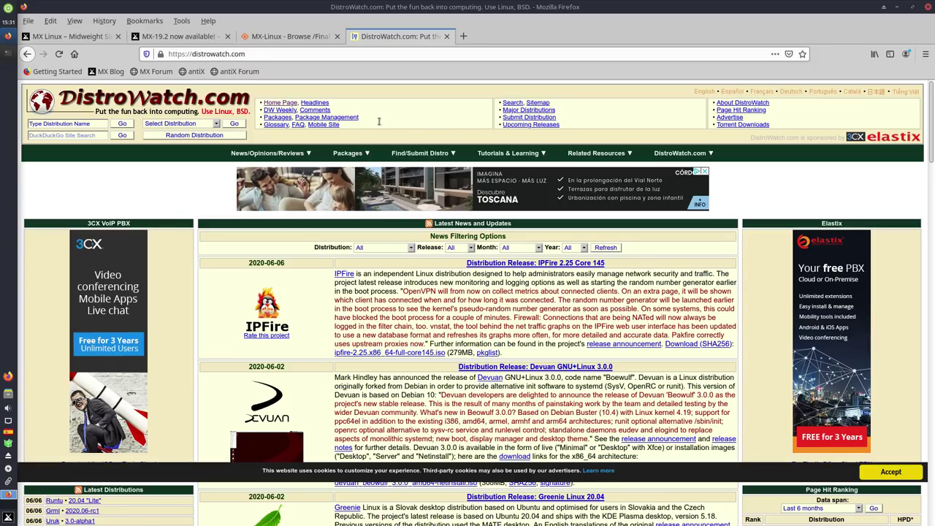
scroll(486, 334, "down", 2)
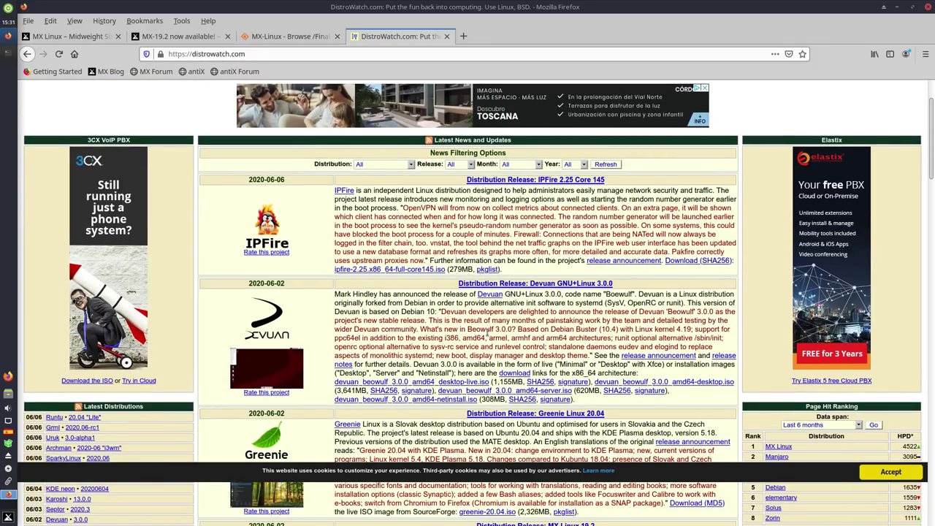
scroll(487, 331, "down", 3)
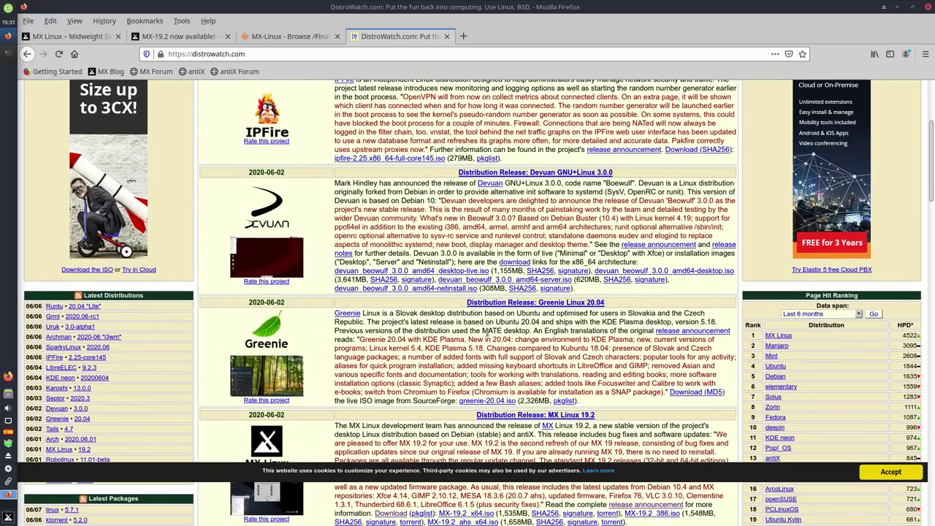
scroll(488, 335, "down", 1)
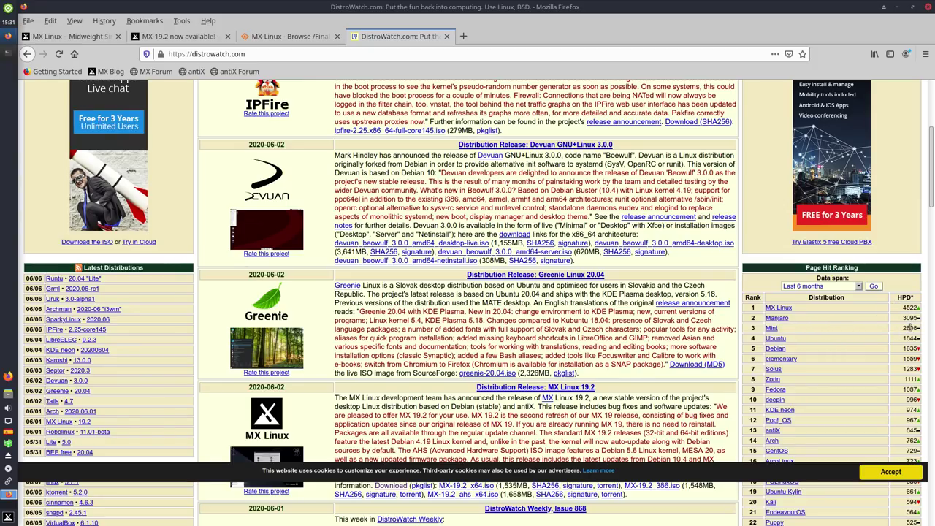
mouse_move(910, 328)
scroll(441, 329, "down", 2)
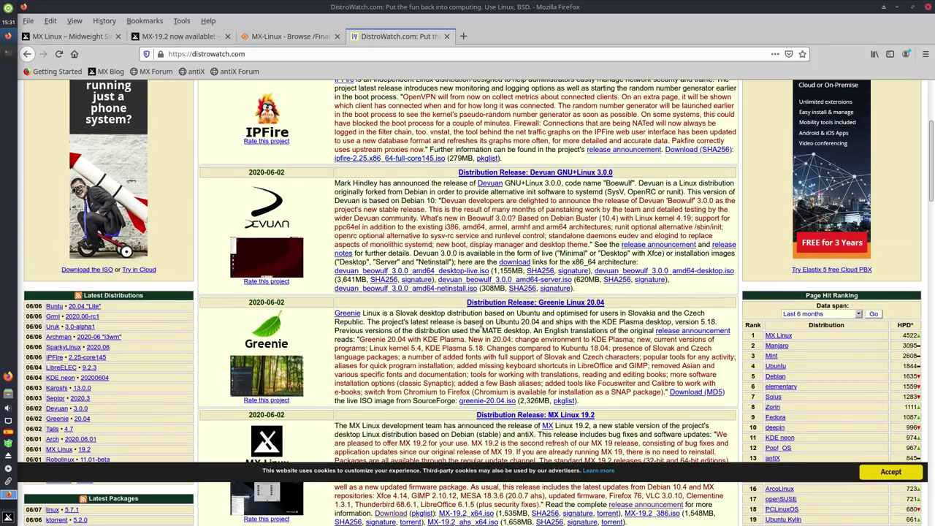
scroll(477, 327, "down", 2)
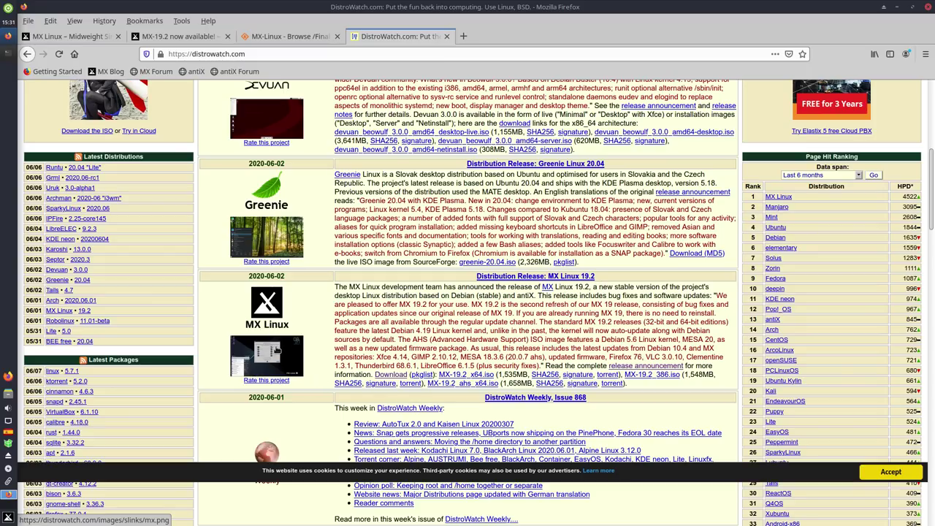
scroll(276, 350, "up", 8)
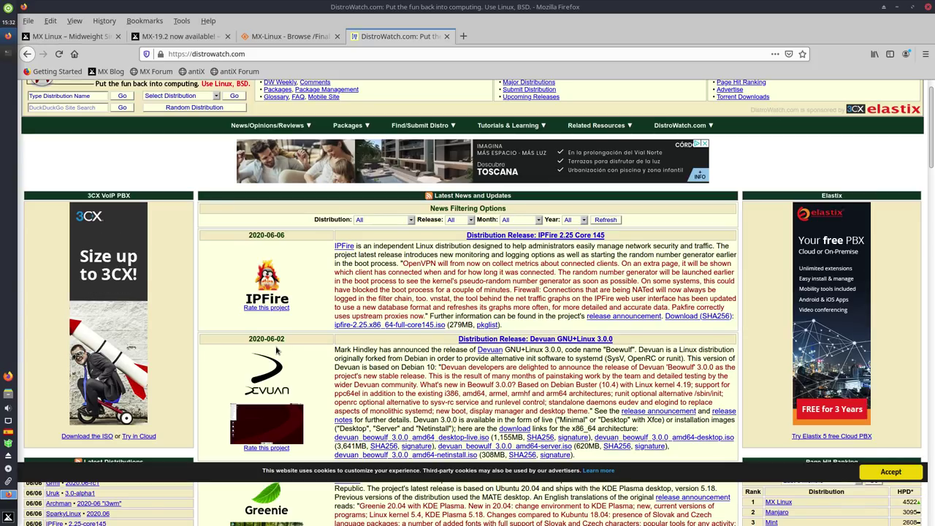
scroll(276, 350, "up", 2)
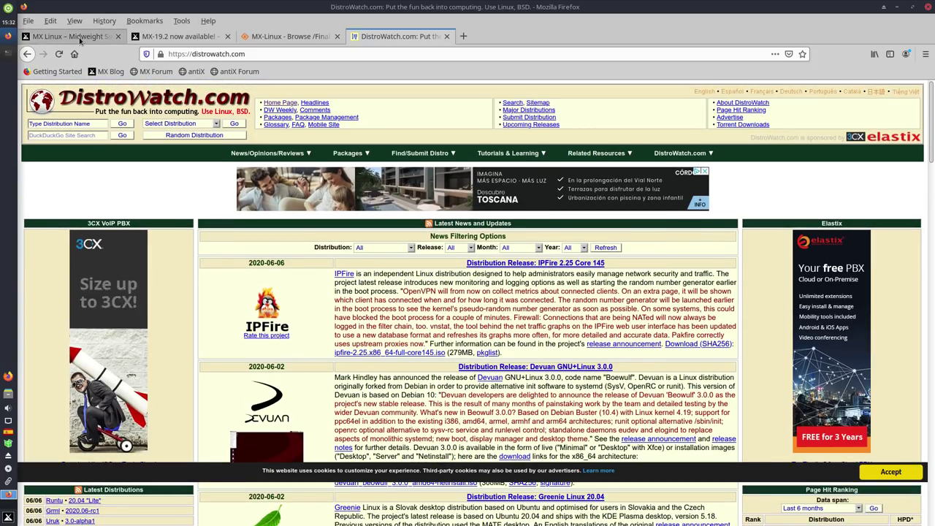
left_click(79, 35)
scroll(208, 175, "down", 3)
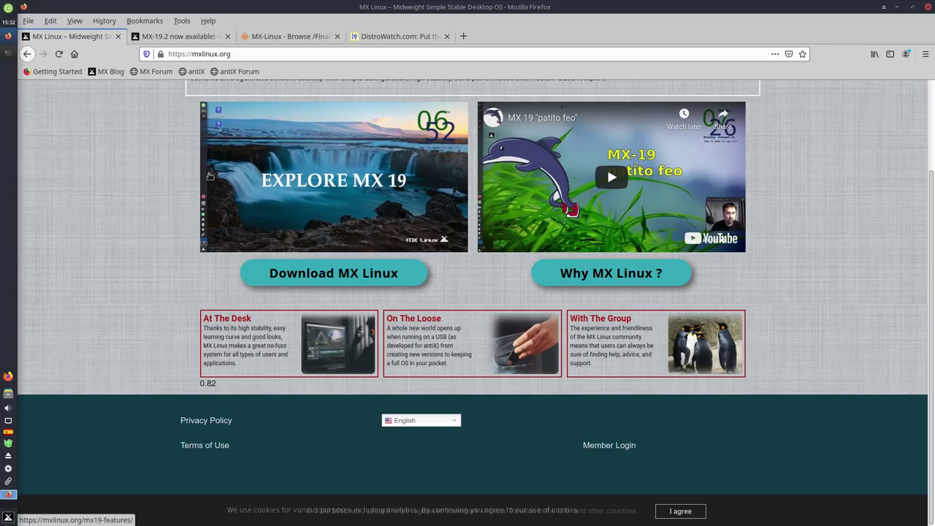
scroll(210, 175, "up", 3)
left_click(395, 36)
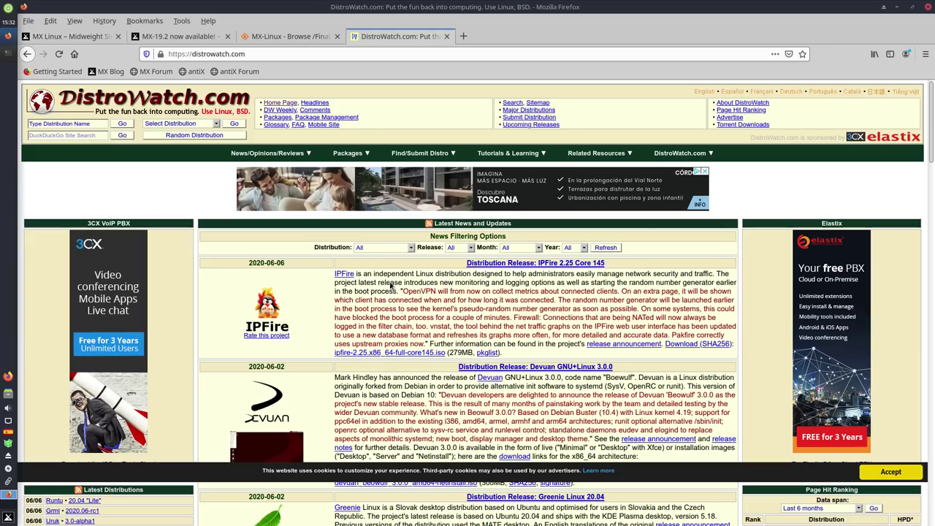
scroll(411, 270, "down", 3)
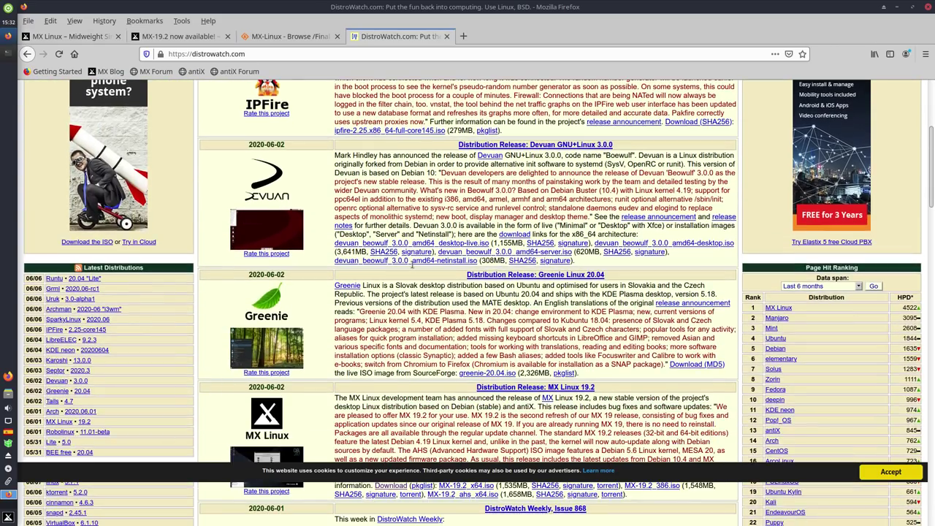
scroll(739, 175, "up", 2)
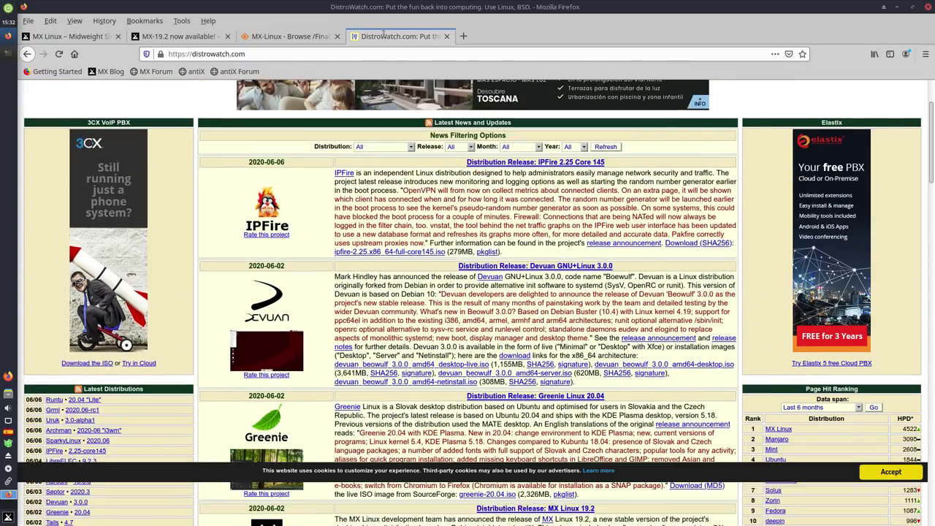
Minimize Firefox and the terminal, leaving the desktop with its Manual and FAQ icons
left_click(897, 7)
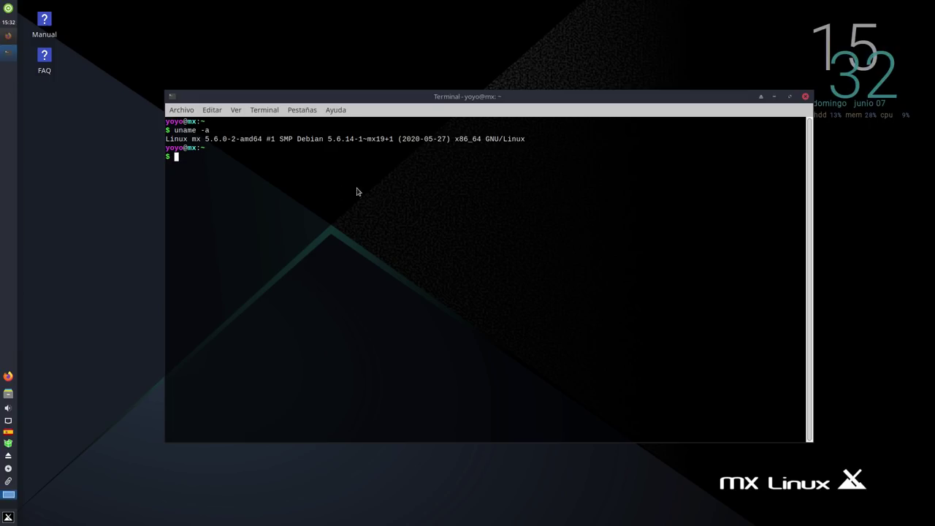
left_click(773, 98)
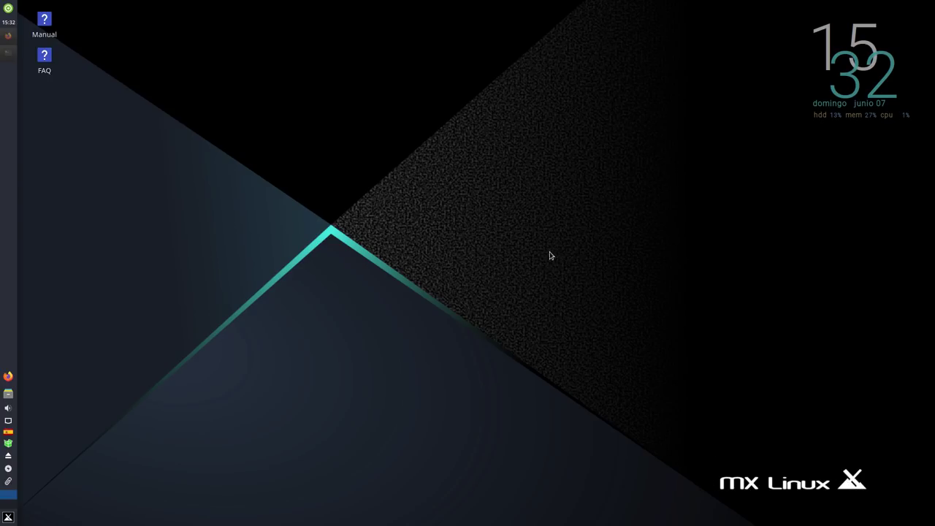
mouse_move(41, 35)
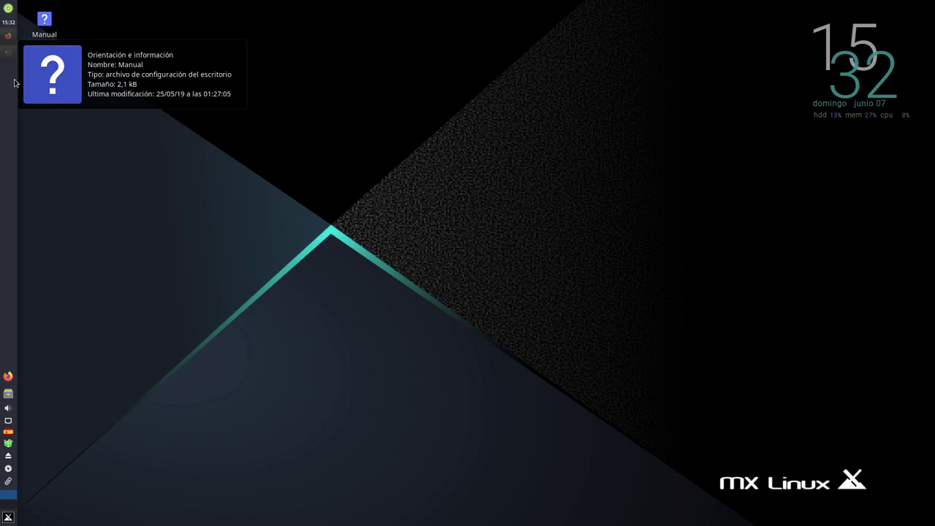
mouse_move(51, 70)
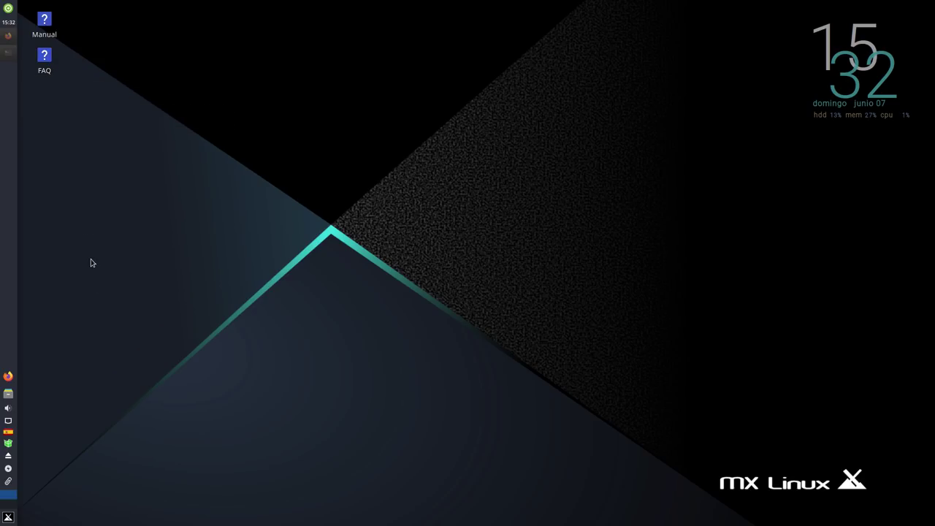
right_click(353, 111)
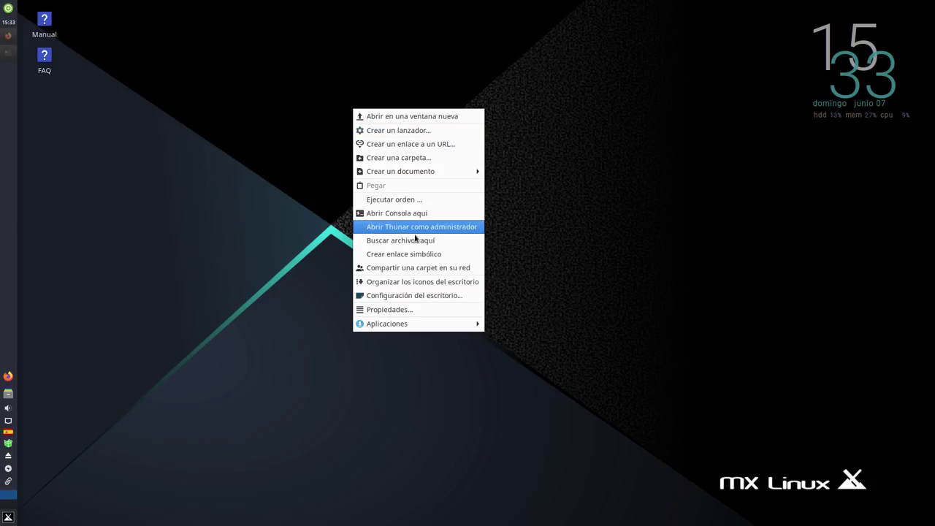
mouse_move(417, 327)
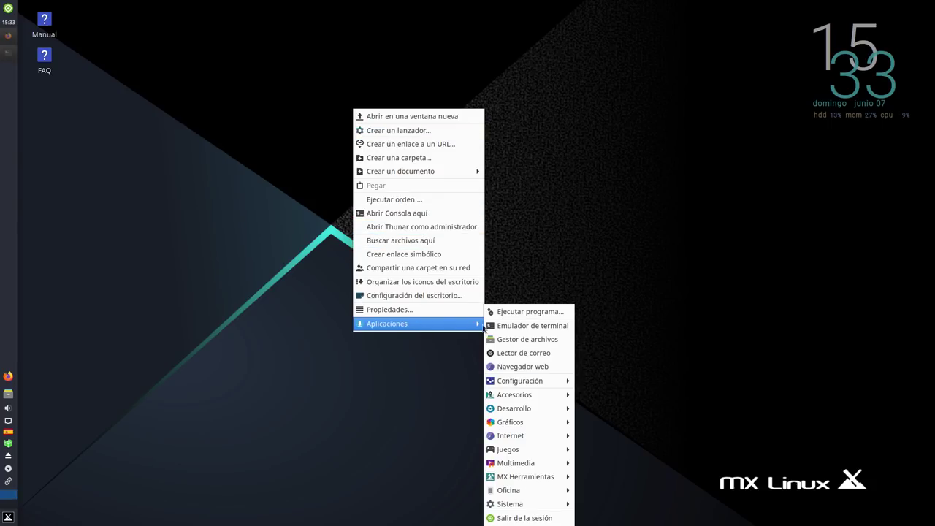
mouse_move(536, 433)
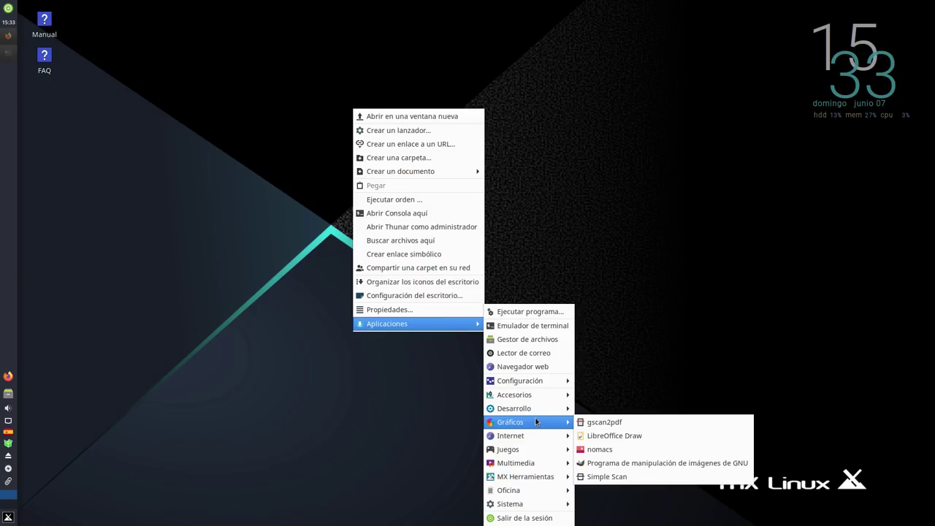
mouse_move(534, 410)
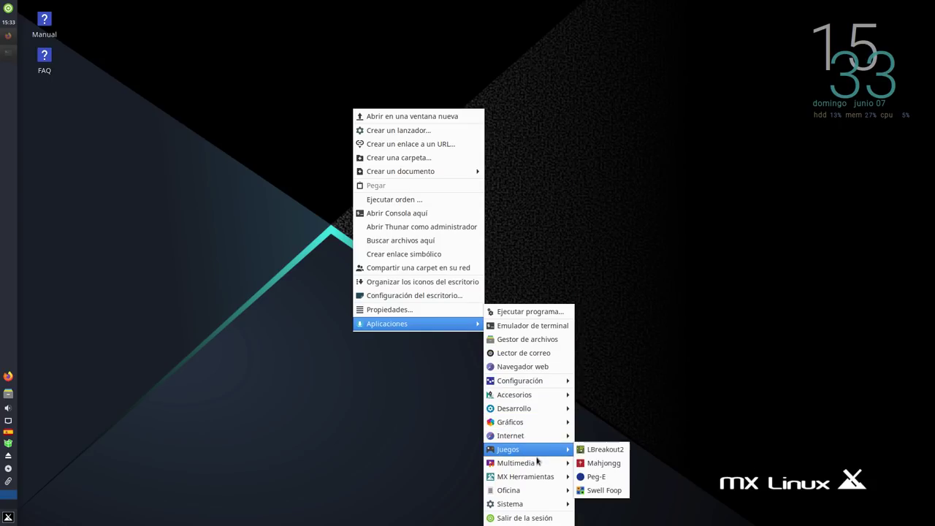
mouse_move(539, 468)
left_click(278, 351)
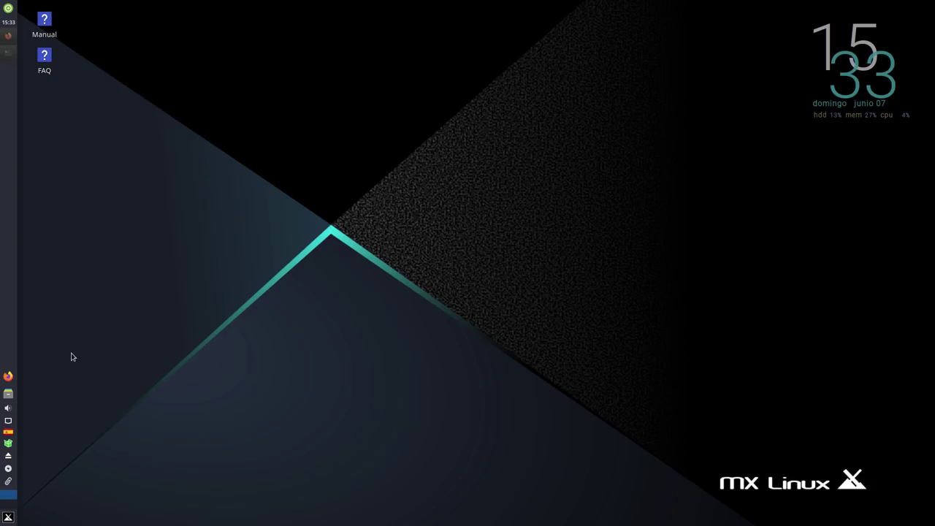
left_click(94, 321)
left_click(9, 45)
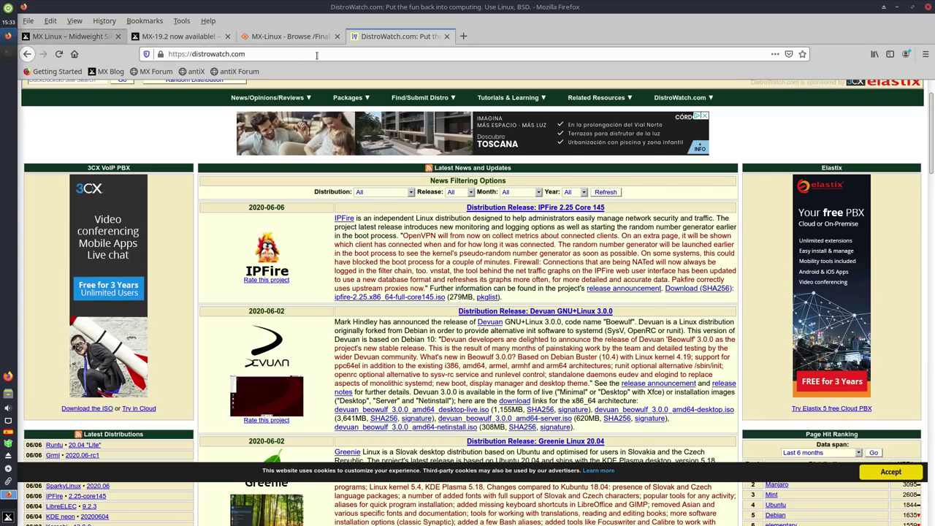
left_click(209, 20)
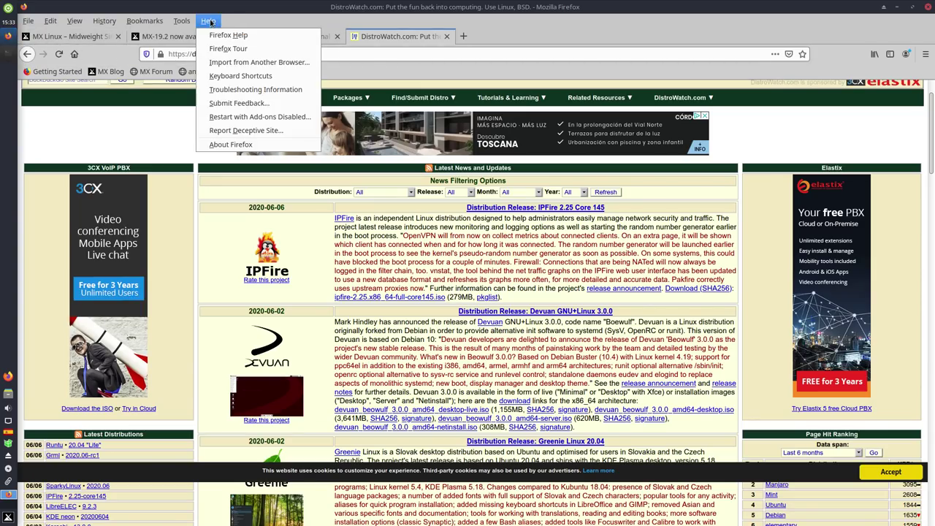
left_click(231, 145)
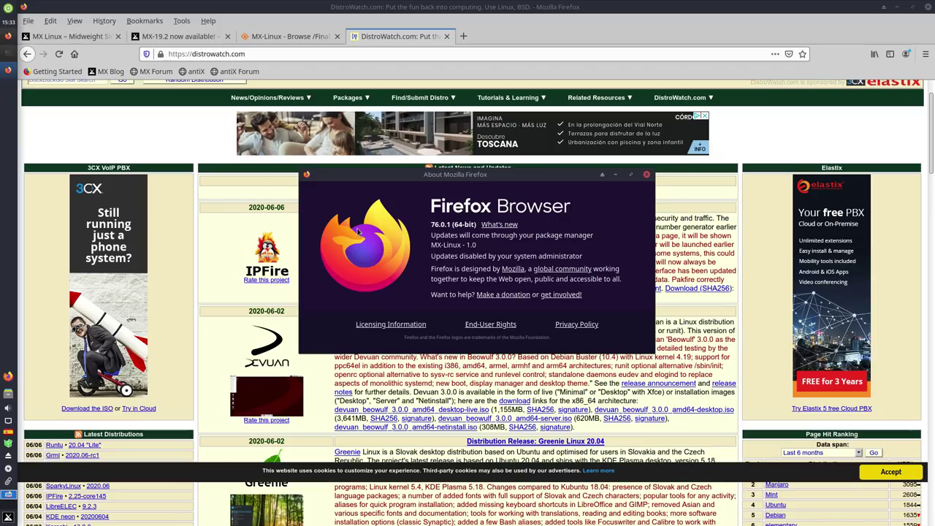
left_click(647, 178)
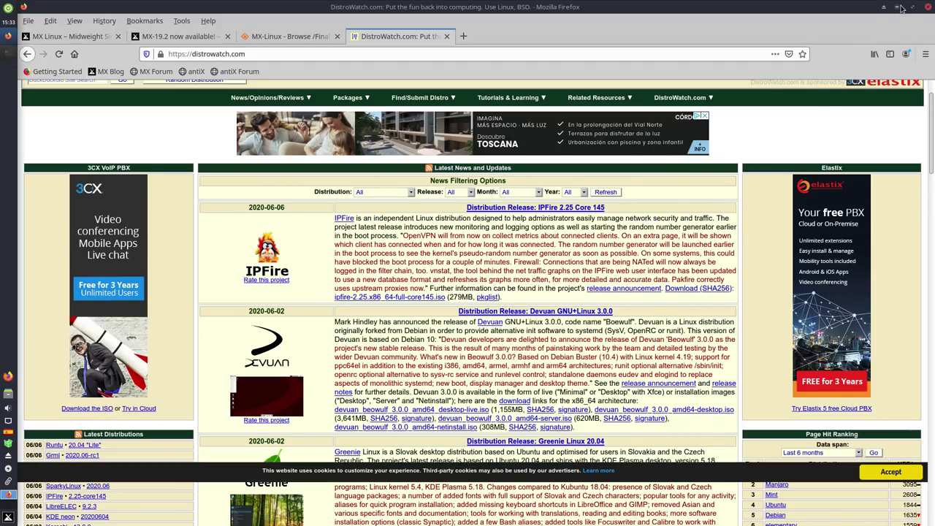
left_click(899, 8)
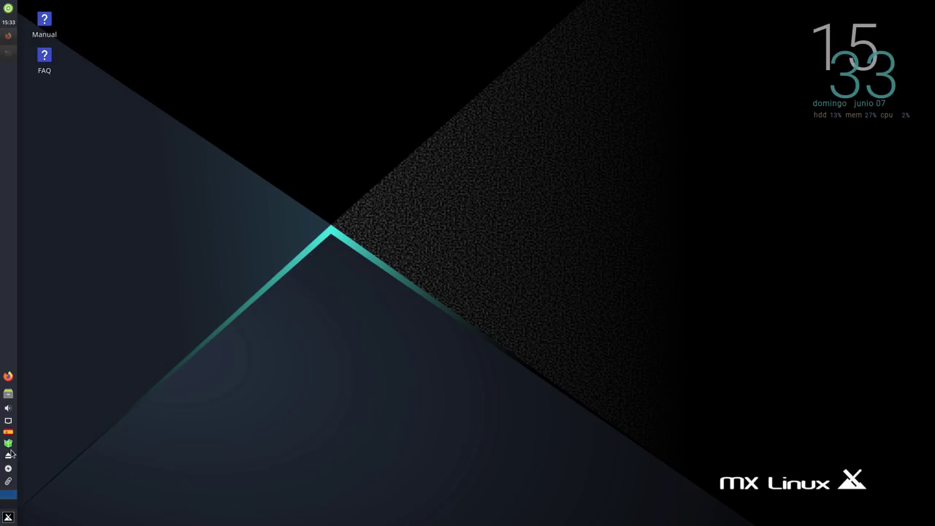
mouse_move(10, 447)
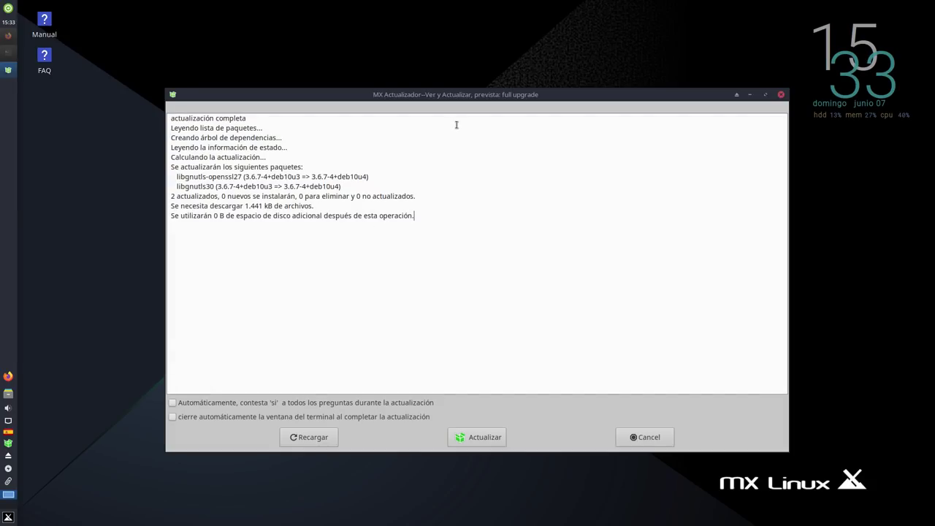
left_click_drag(460, 99, 447, 65)
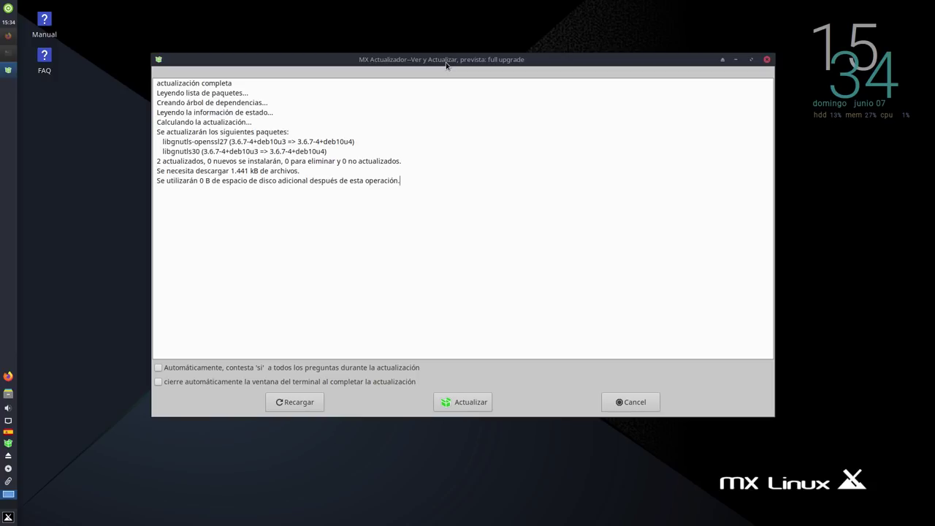
left_click(450, 406)
left_click(540, 333)
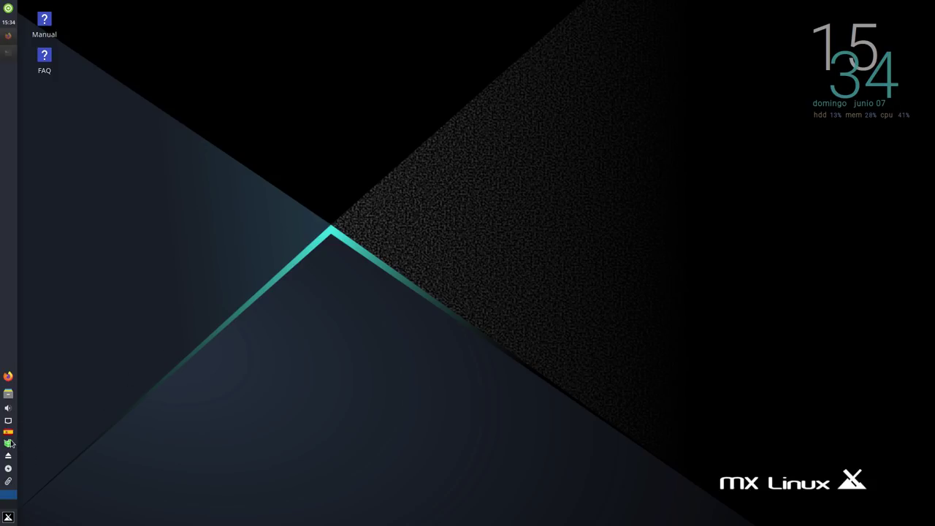
Open MX Updater's Ver y Actualizar window and use Recargar to list 7 updates, including Firefox 77.0.1
left_click(8, 443)
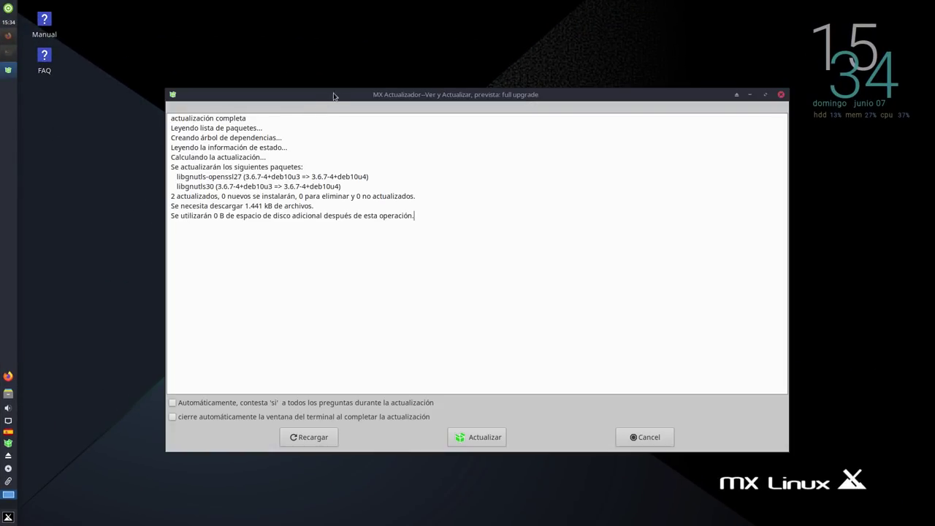
left_click_drag(334, 94, 379, 92)
left_click(354, 440)
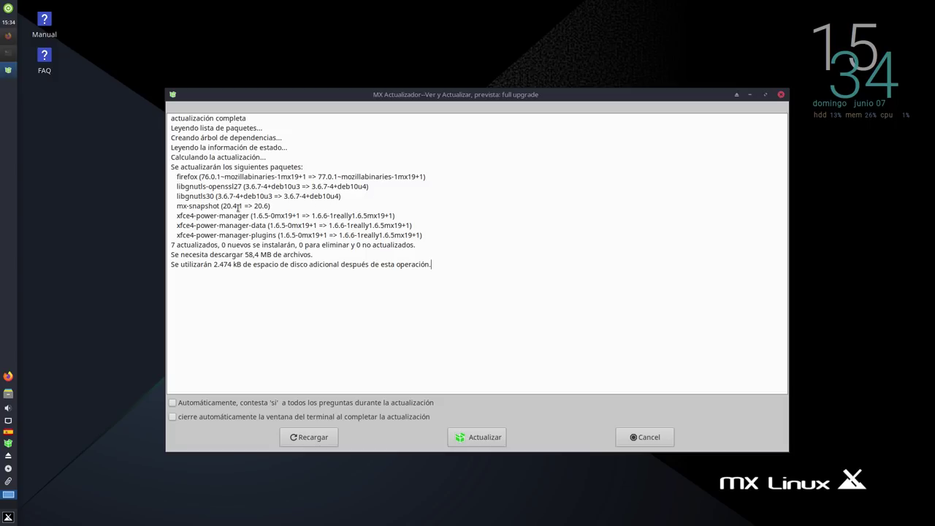
Start installing the seven updates with Actualizar and authenticate with the root password
left_click(479, 437)
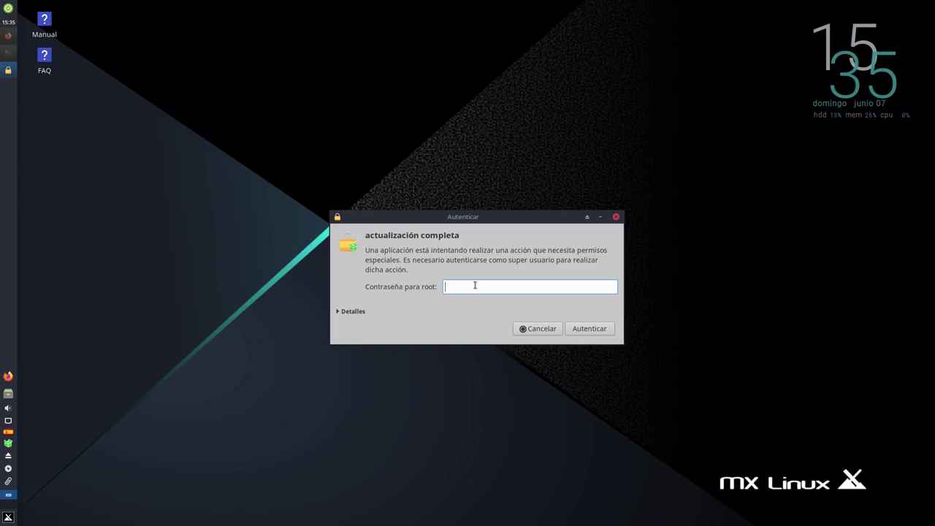
left_click_drag(480, 216, 450, 126)
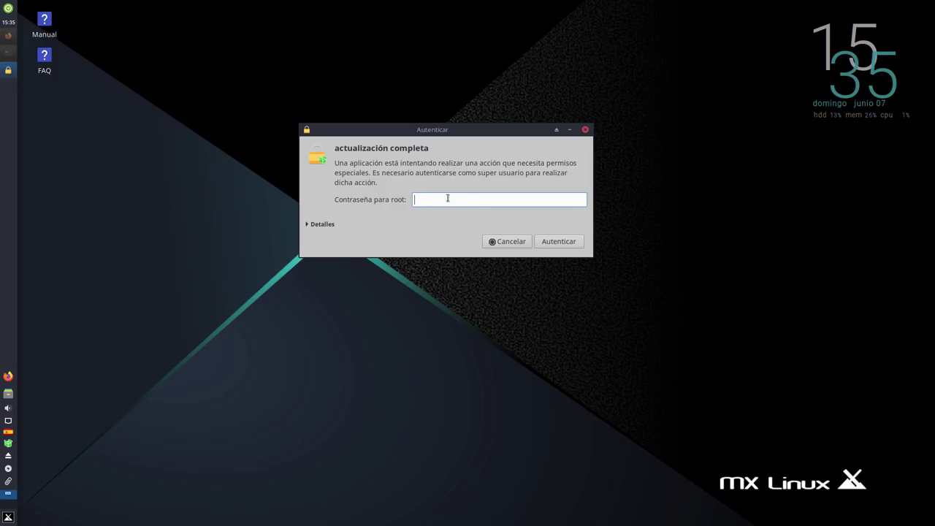
type("•••••••")
key("Return")
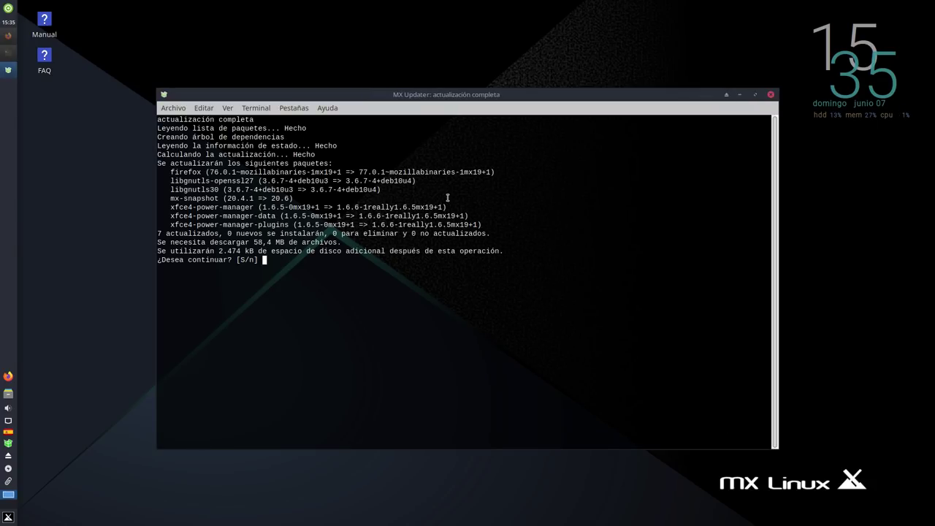
Bring back the DistroWatch browser window, then cancel closing its four tabs
left_click(8, 36)
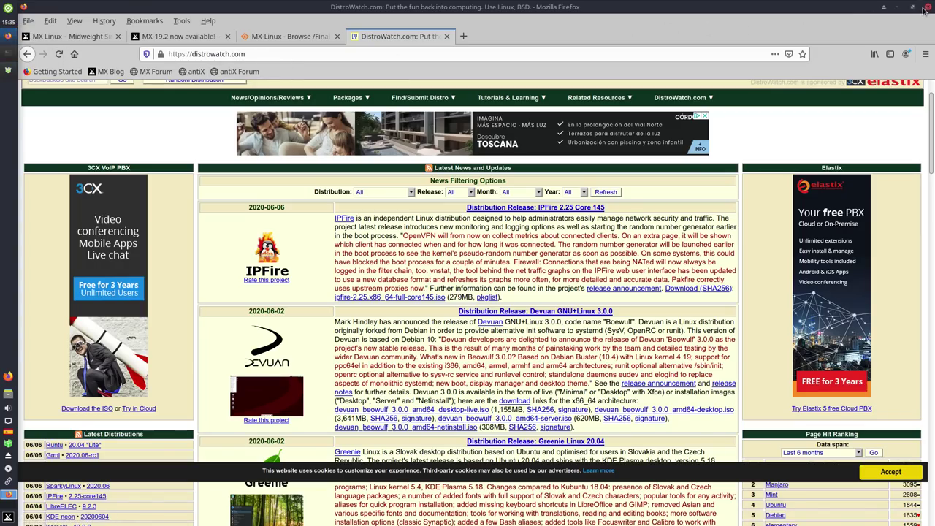
left_click(928, 7)
left_click(558, 290)
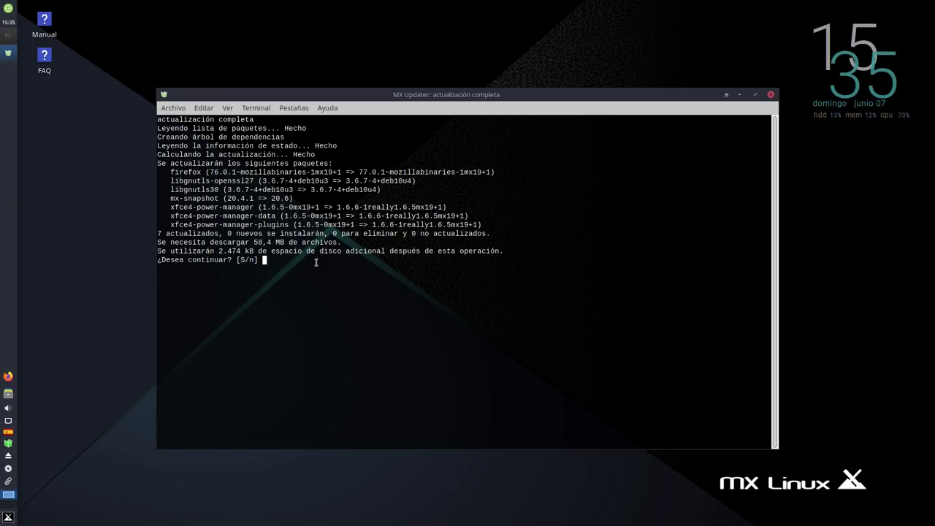
Answer 's' to the [S/n] prompt, let the upgrade finish, and close the terminal
type("s")
key("Return")
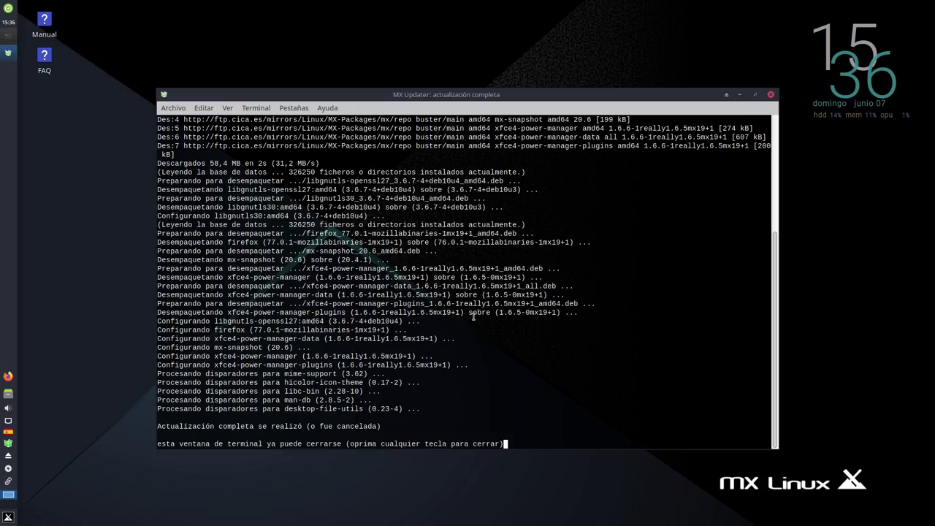
left_click(543, 355)
key("Return")
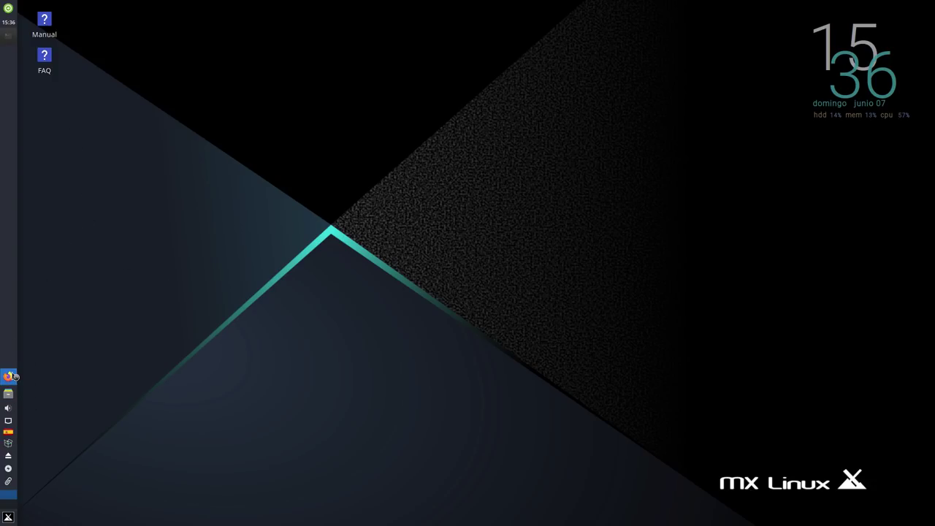
left_click(10, 376)
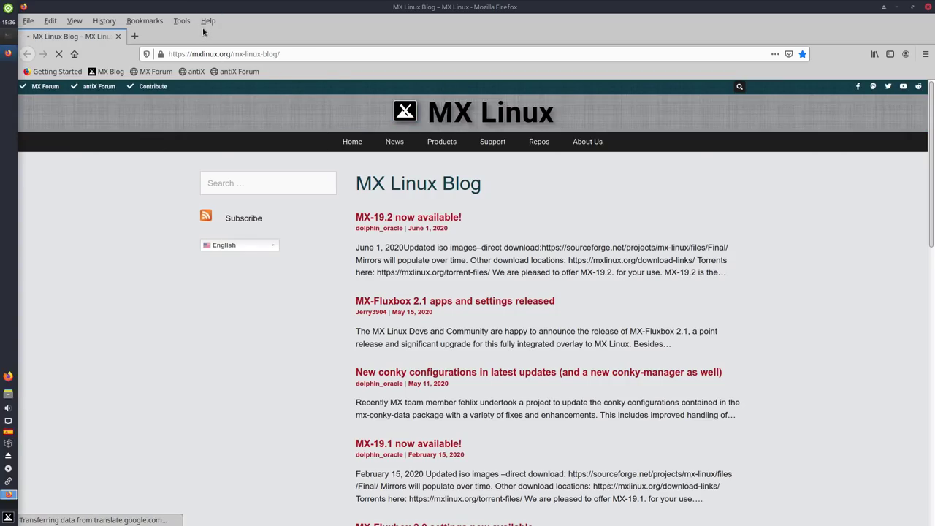
left_click(209, 23)
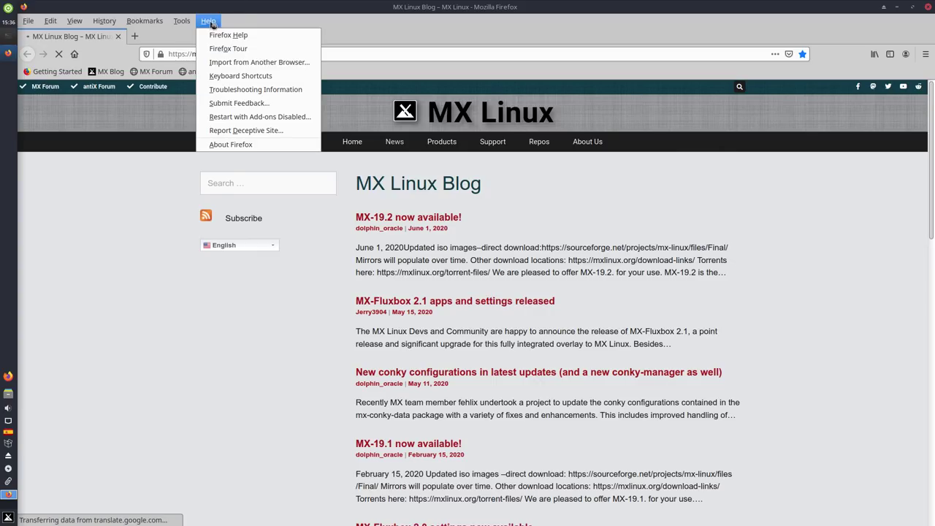
left_click(224, 145)
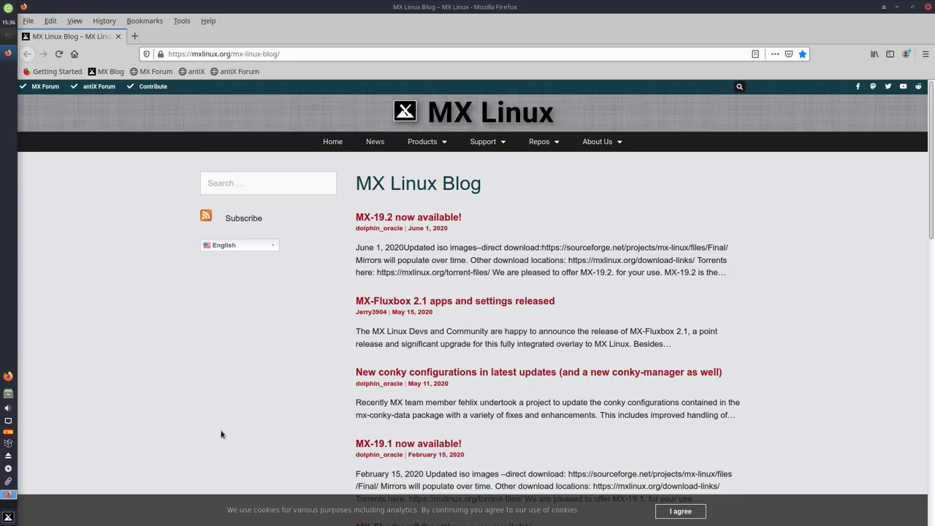
left_click(212, 21)
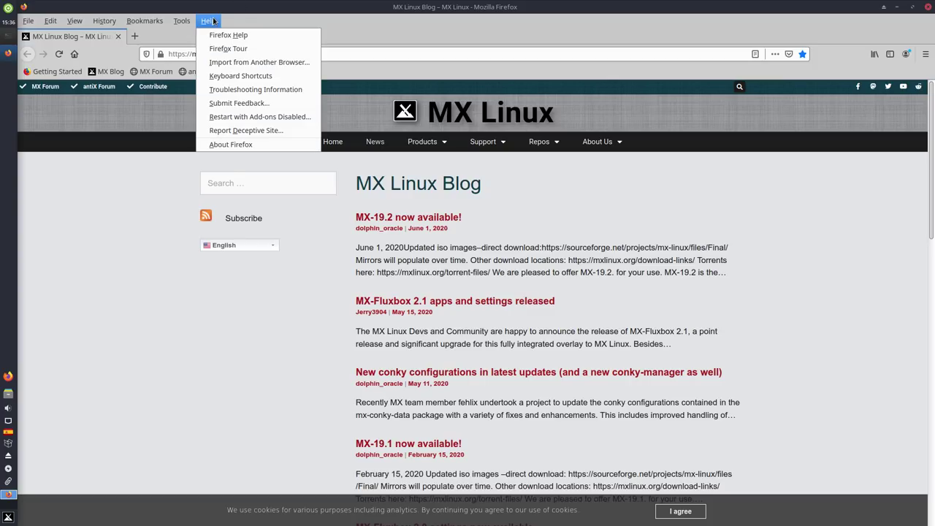
left_click(235, 144)
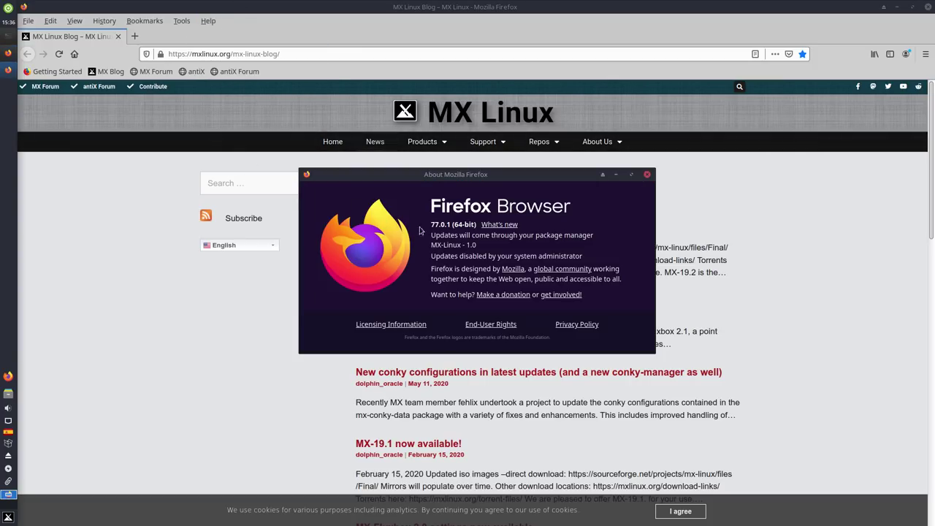
left_click(646, 175)
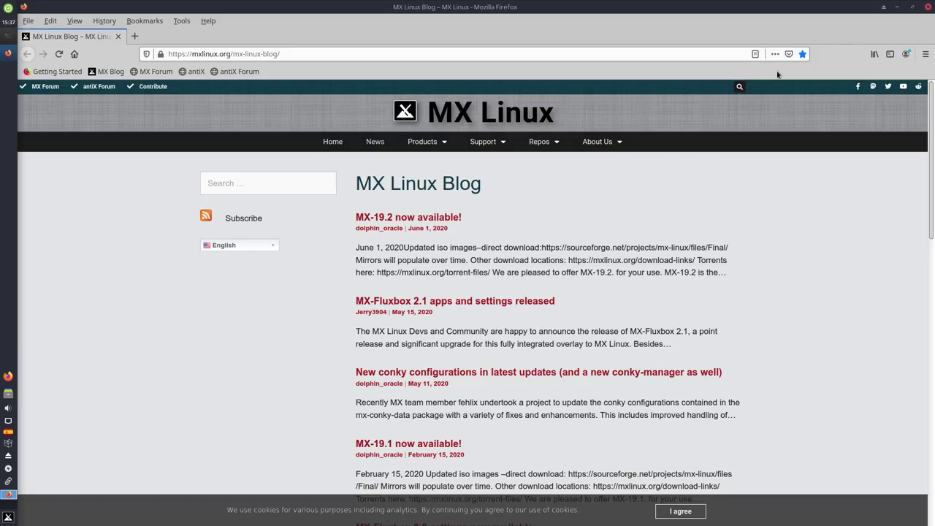
left_click(927, 7)
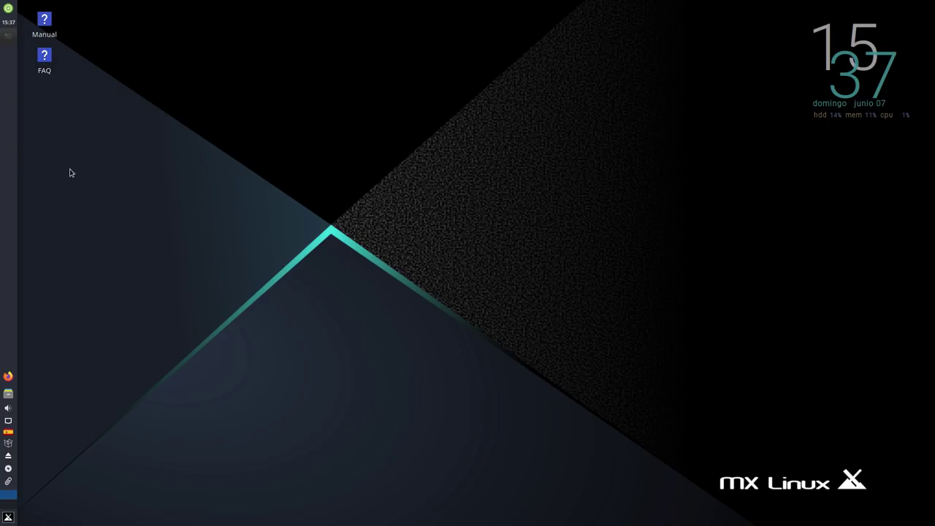
left_click(9, 8)
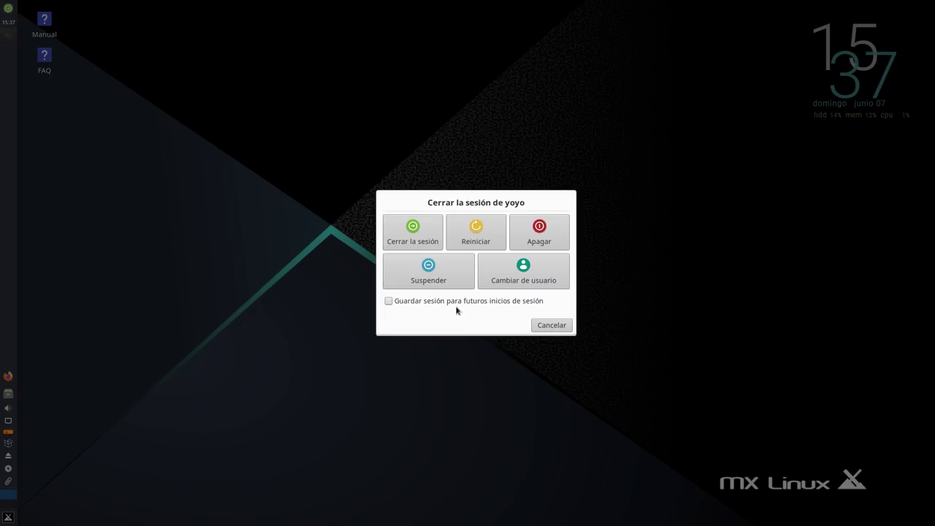
left_click(565, 327)
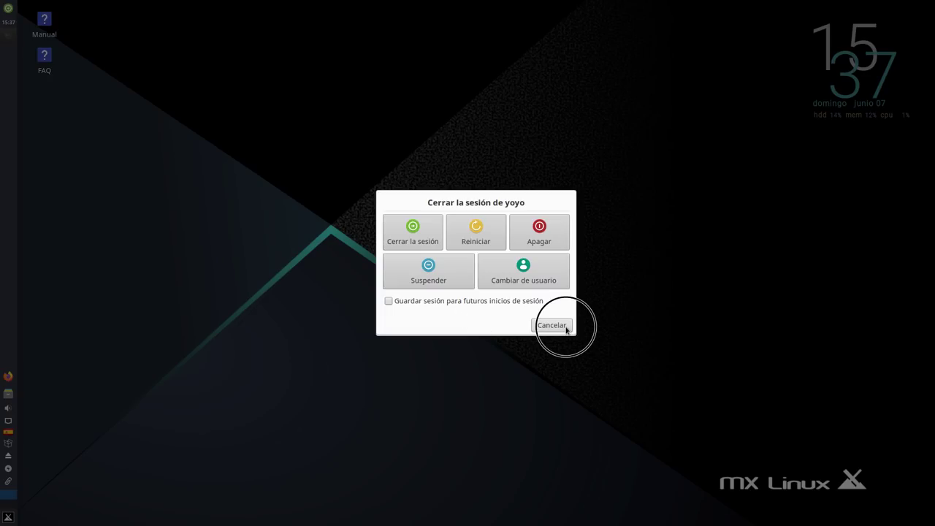
left_click(8, 393)
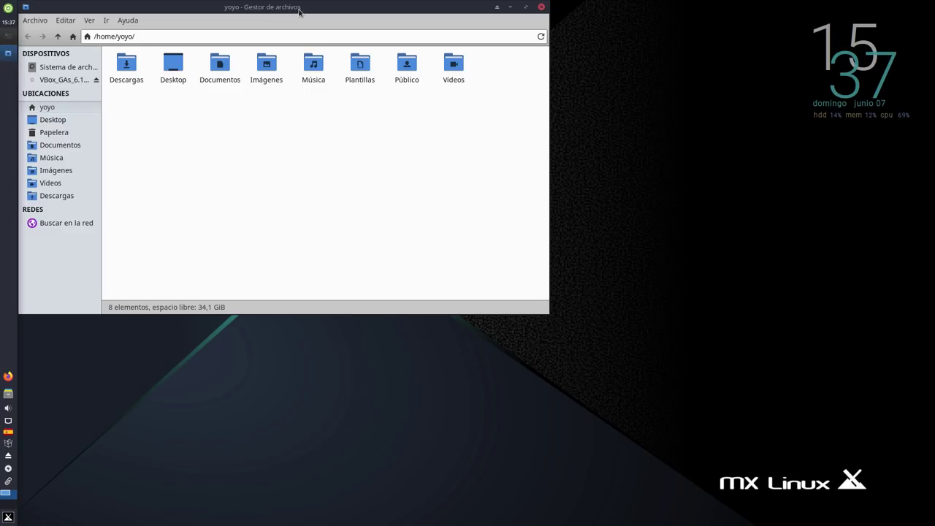
left_click_drag(300, 7, 560, 79)
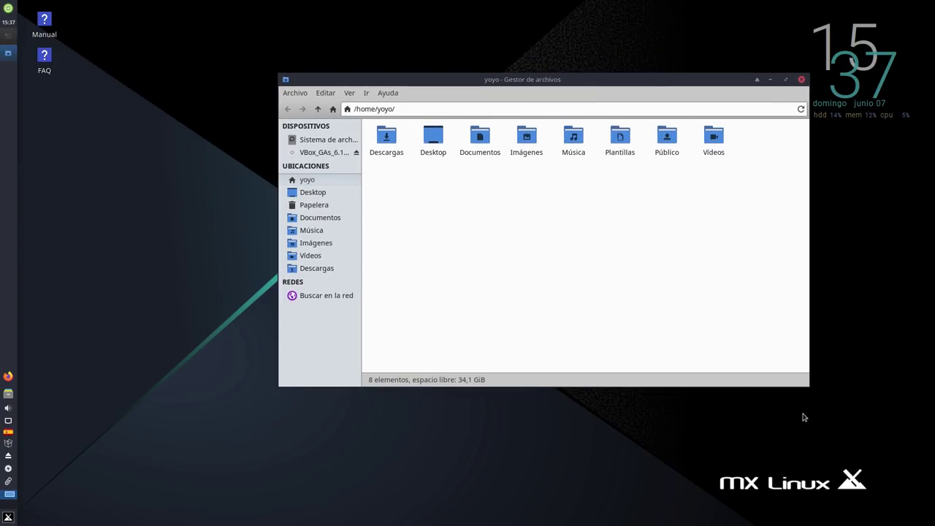
left_click(801, 79)
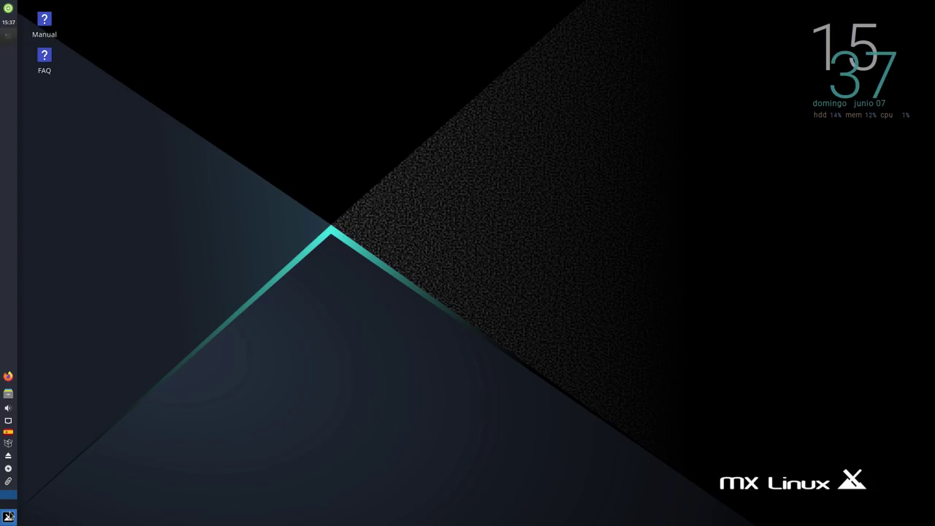
Launch the Xfce Settings Manager from the Whisker menu's Configuración category
left_click(8, 517)
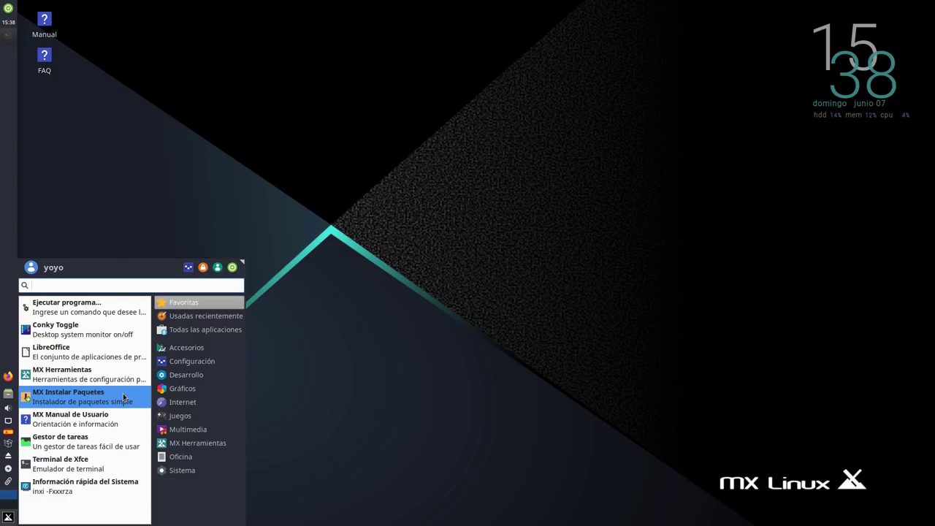
left_click(191, 361)
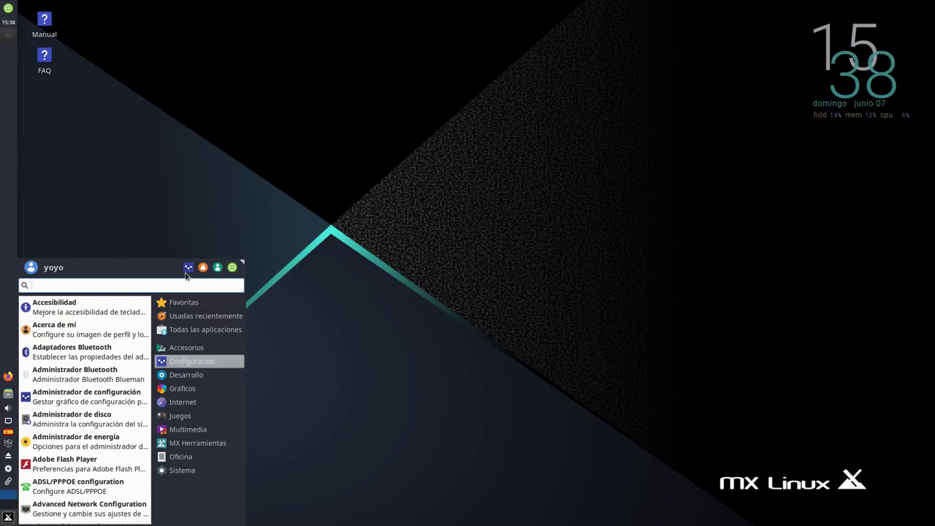
left_click(188, 268)
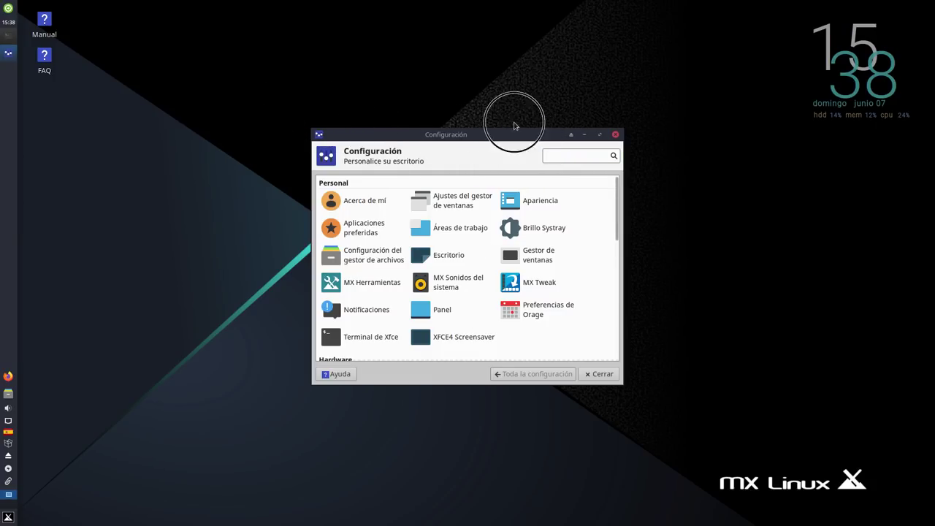
Move the Configuración window toward the top-left and enlarge it to show all sections, then minimize it
left_click_drag(523, 134, 412, 110)
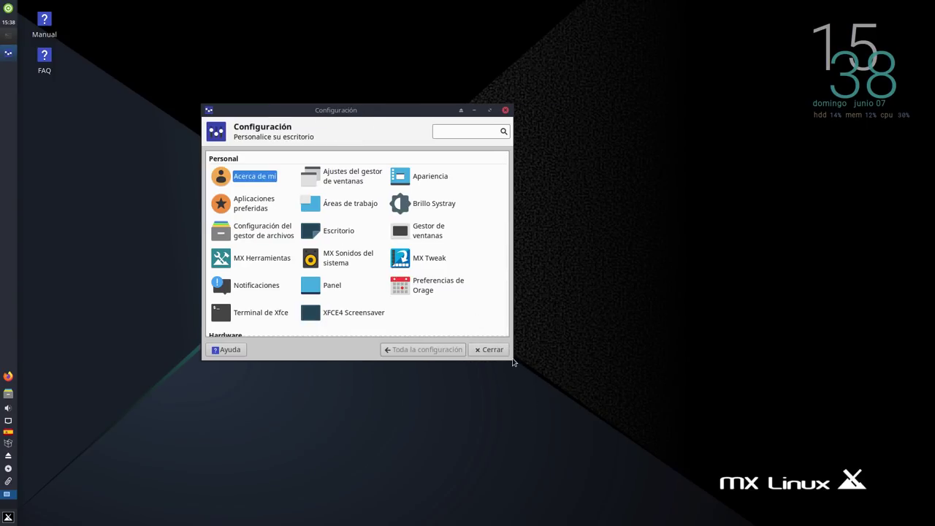
left_click_drag(510, 359, 760, 482)
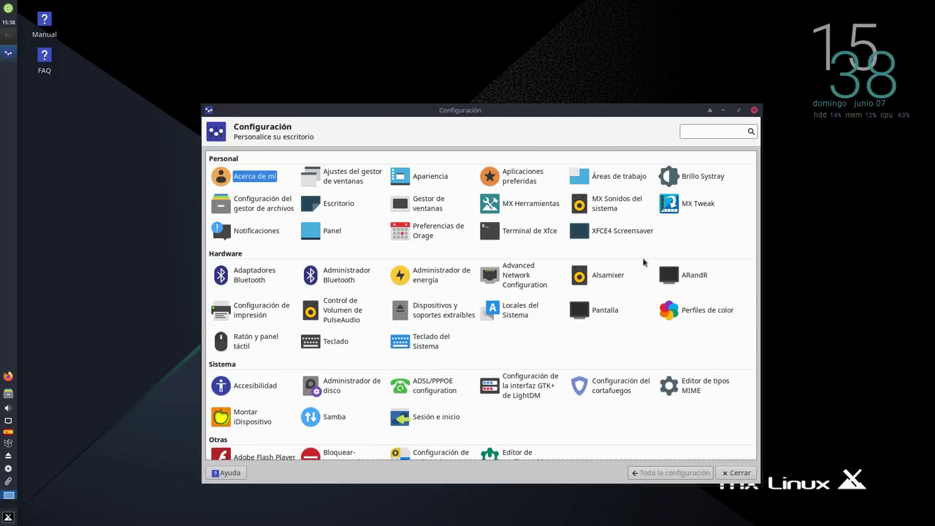
left_click_drag(460, 111, 375, 31)
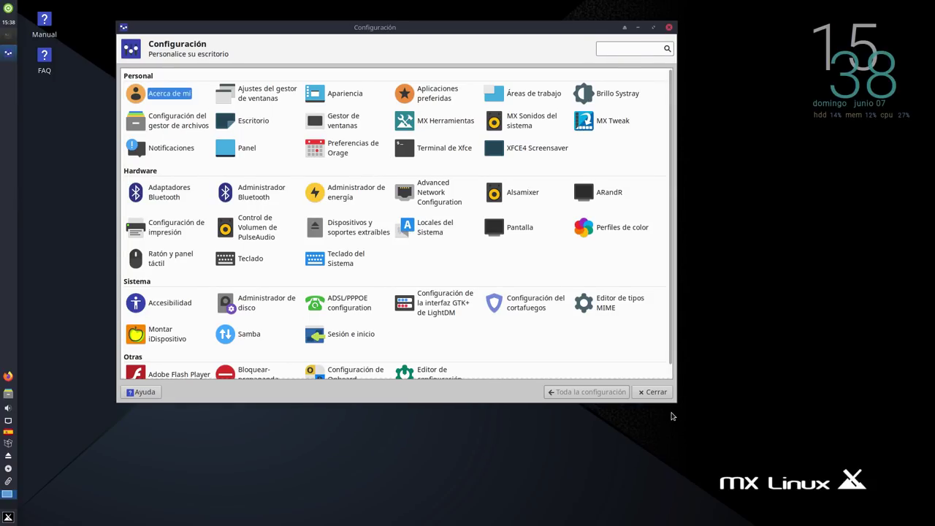
left_click_drag(675, 403, 740, 462)
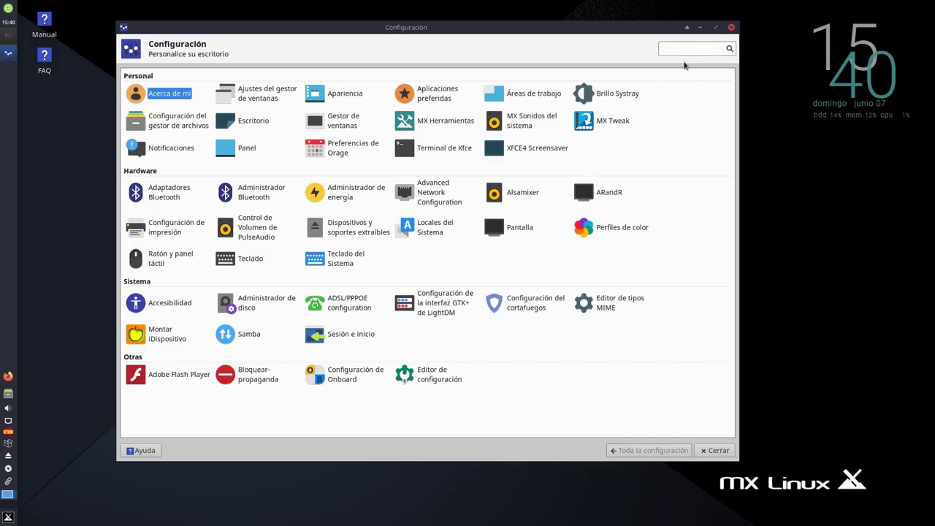
left_click(701, 27)
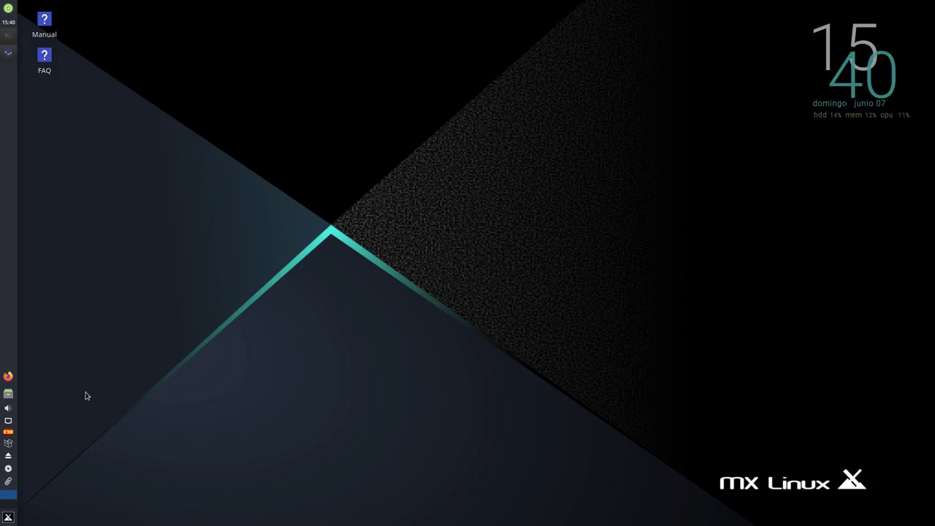
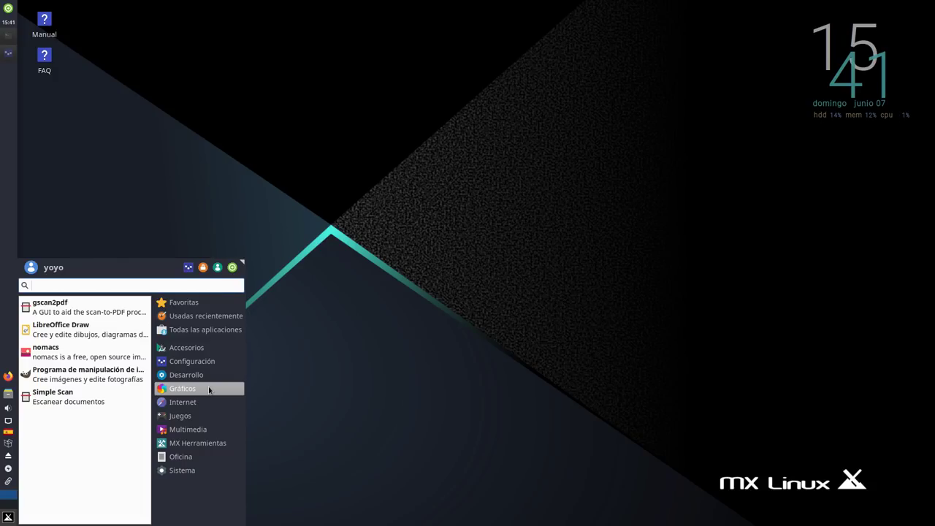
Browse the Desarrollo, Gráficos and Internet application categories in the Whisker menu
left_click(209, 377)
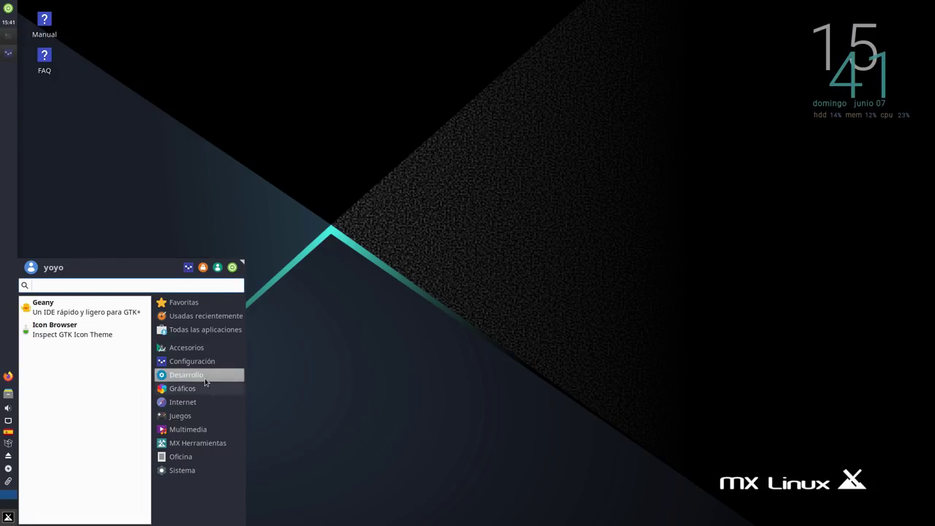
left_click(197, 389)
left_click(193, 401)
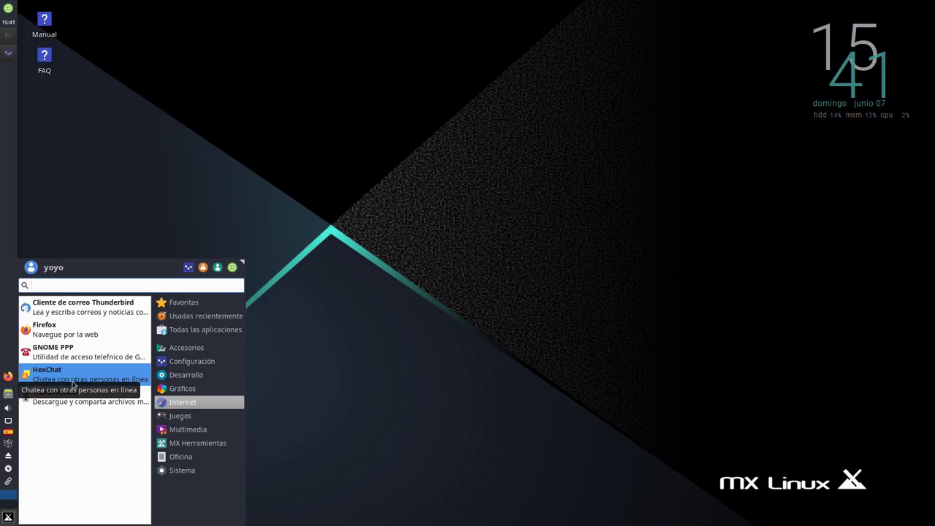
Look through the MX Herramientas, Oficina and Sistema application lists, then close the menu
mouse_move(182, 415)
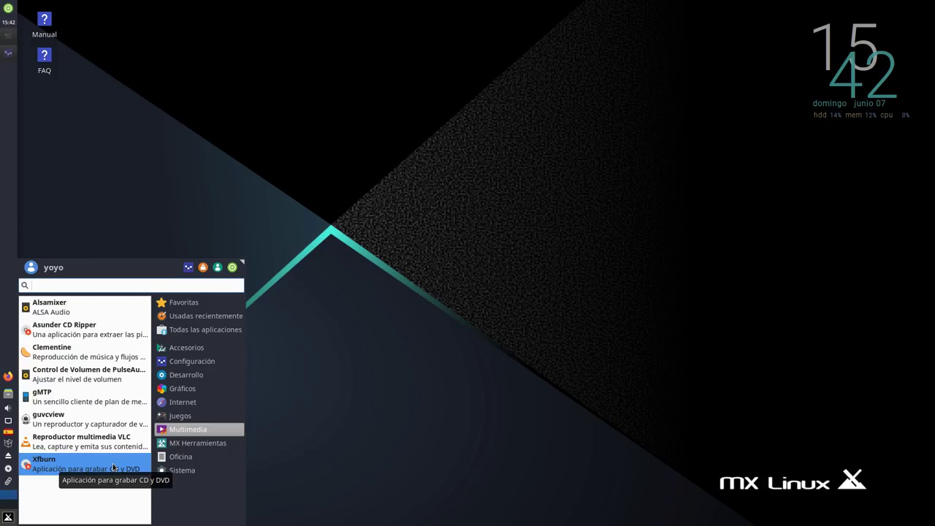
left_click(191, 441)
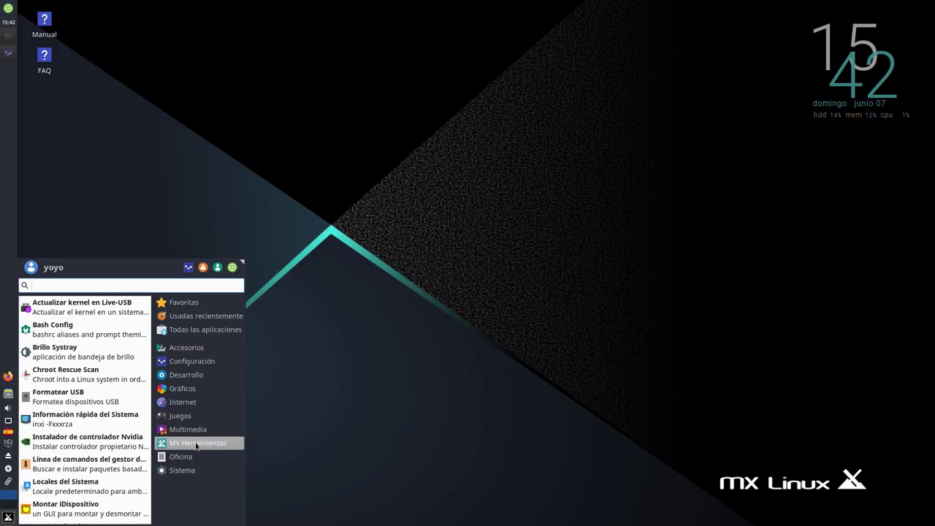
left_click(196, 458)
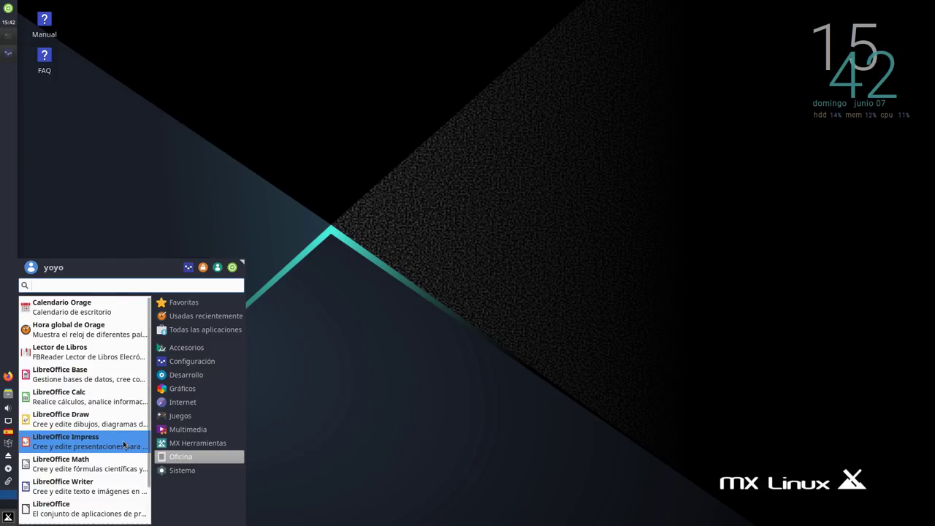
scroll(123, 440, "down", 1)
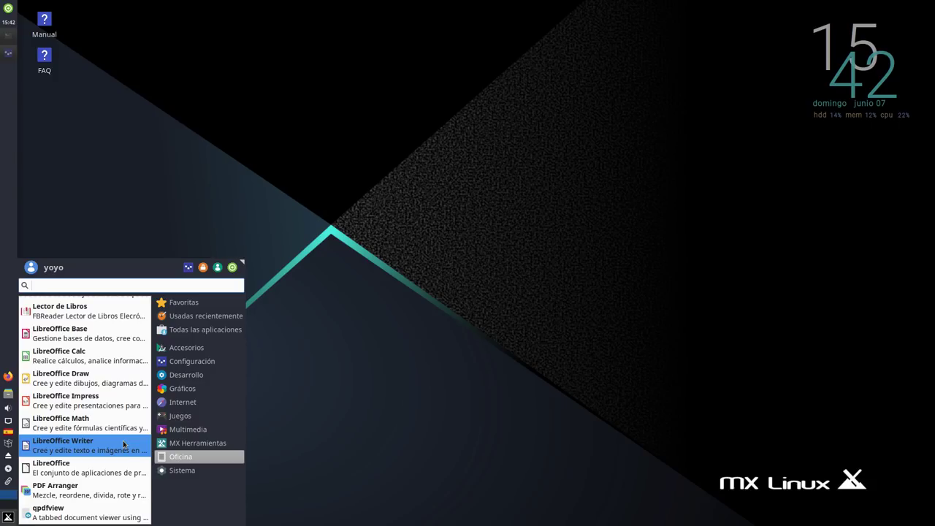
scroll(122, 440, "up", 1)
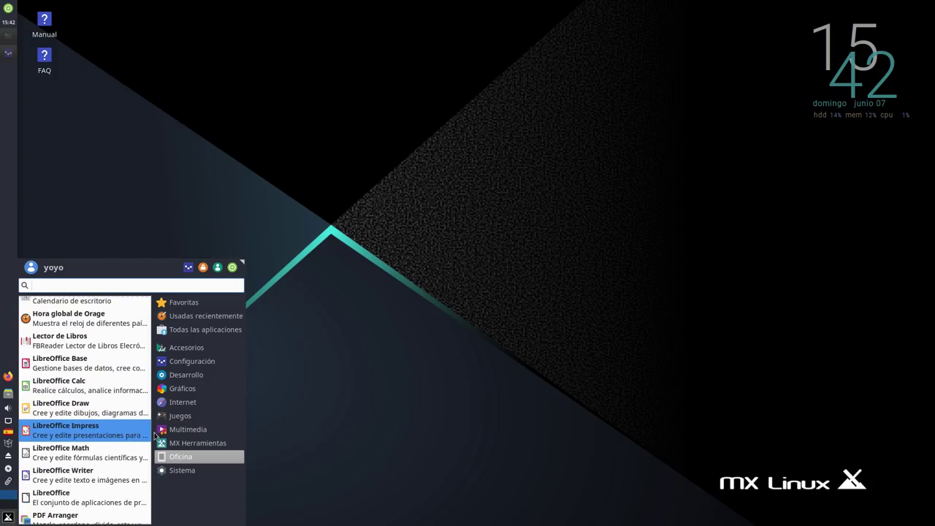
left_click(182, 471)
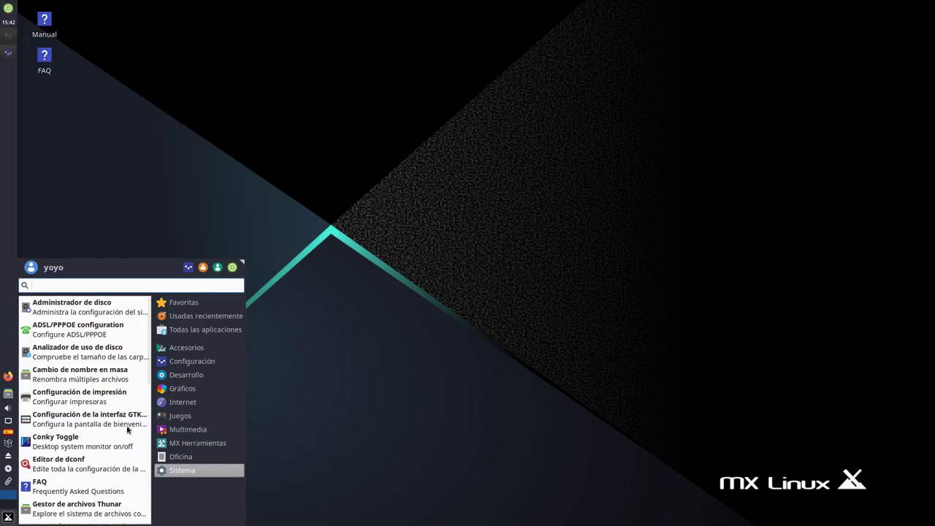
scroll(121, 417, "down", 6)
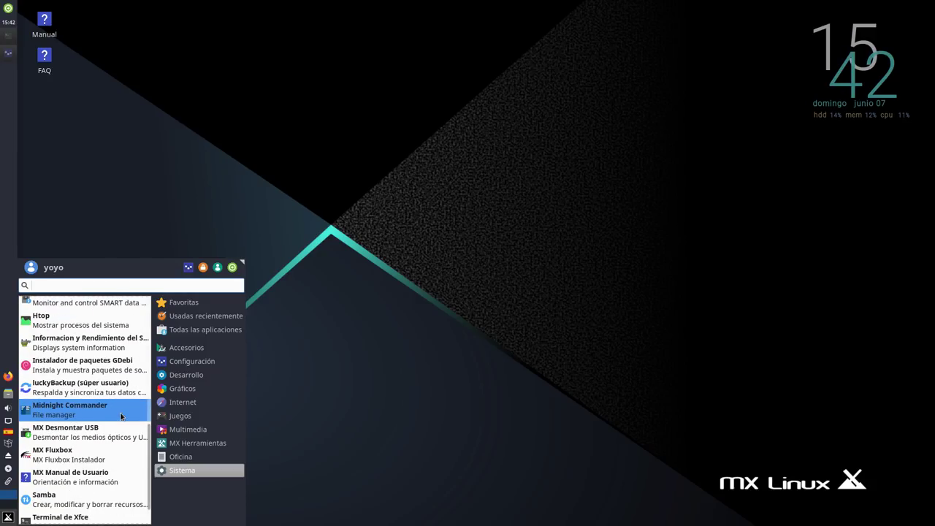
scroll(121, 416, "up", 1)
left_click(442, 385)
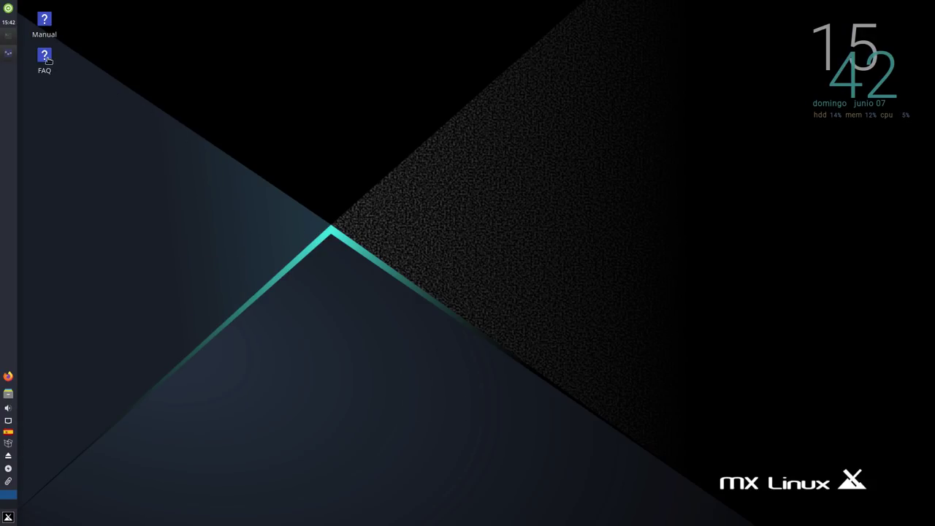
From Configuración, start Bloquear-propaganda as root, cancel it, and bring up Adobe Flash Player preferences
left_click(9, 58)
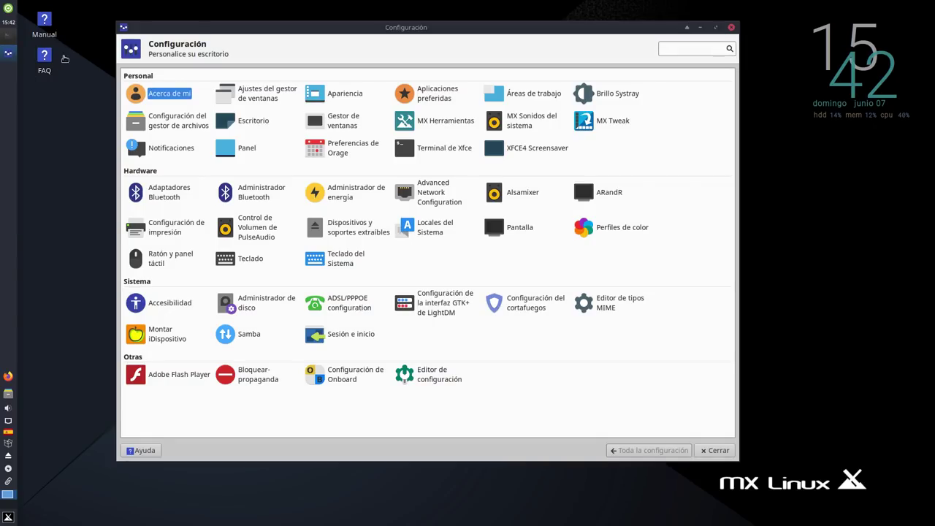
left_click(256, 383)
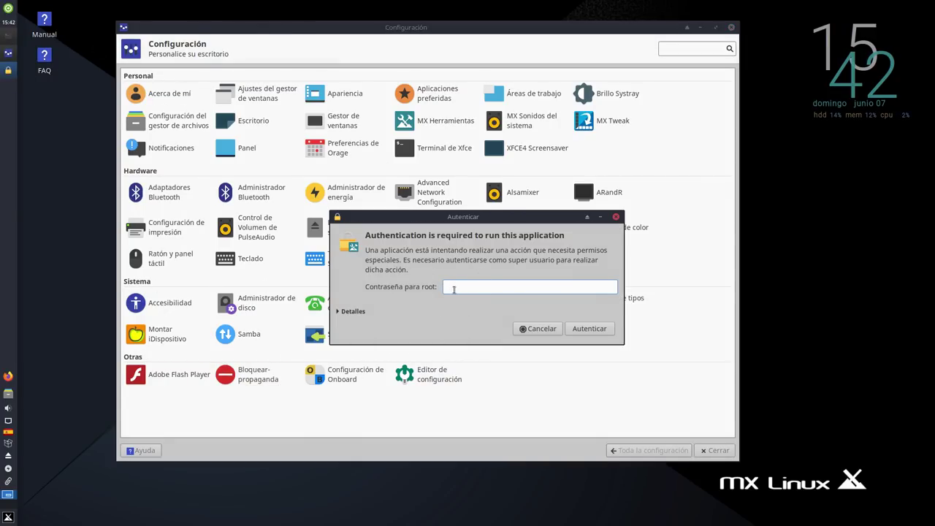
type("•••••••")
key("Return")
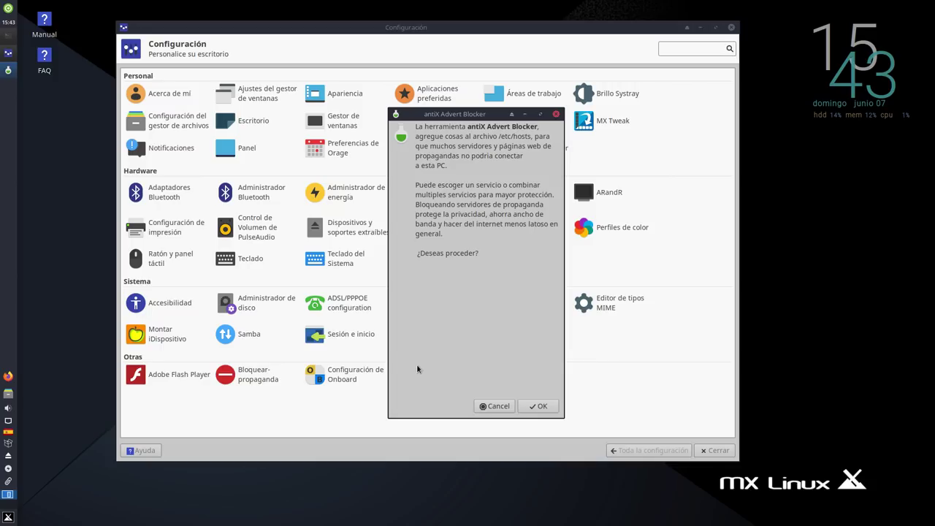
left_click(494, 406)
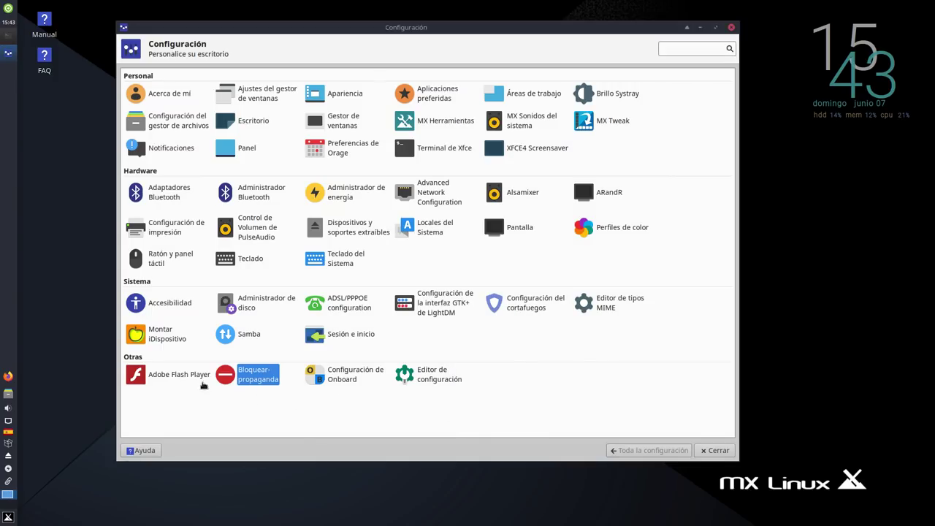
left_click(170, 373)
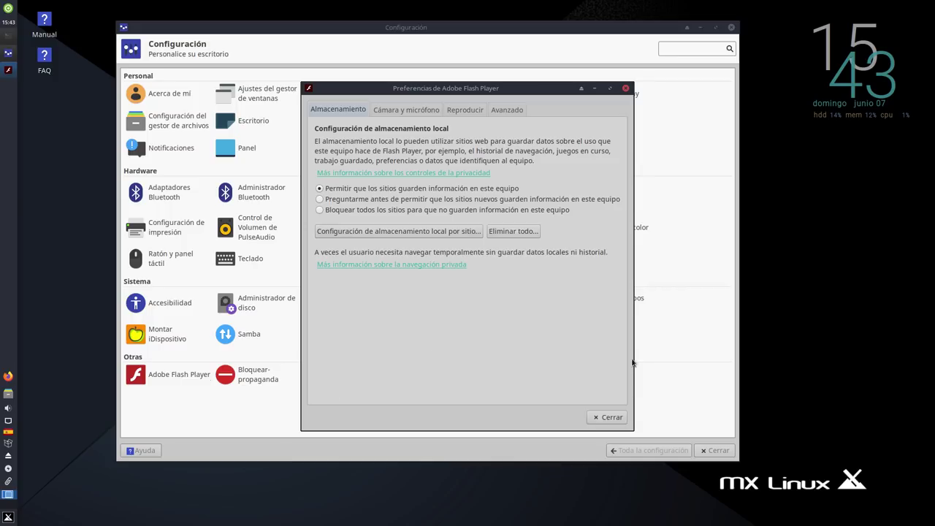
left_click(617, 417)
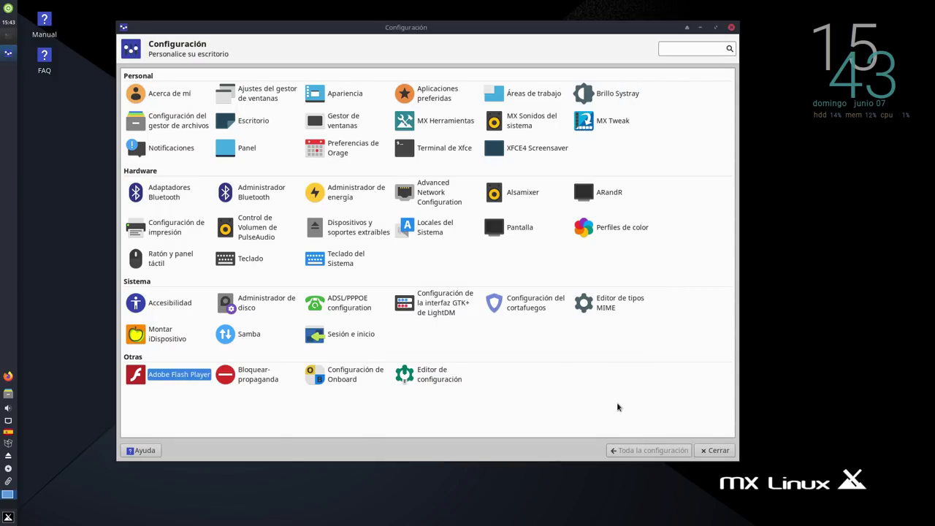
left_click(139, 334)
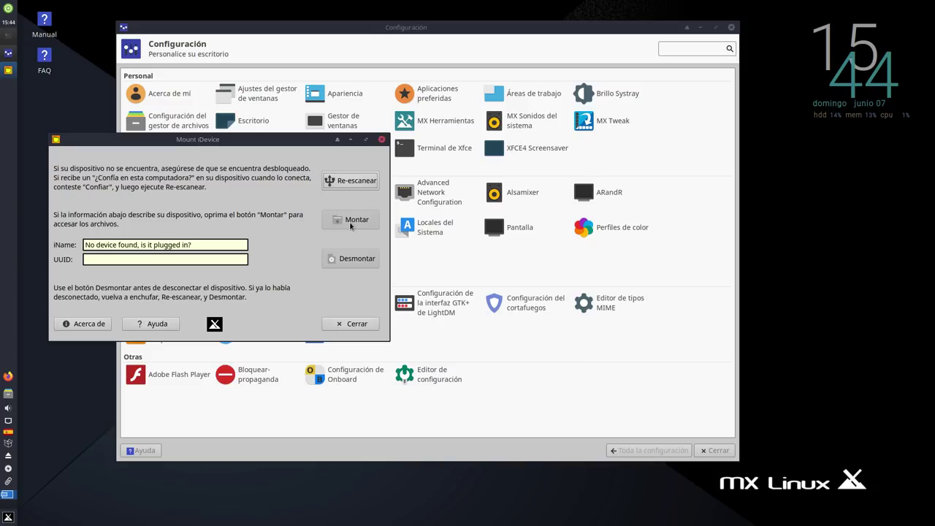
left_click(352, 323)
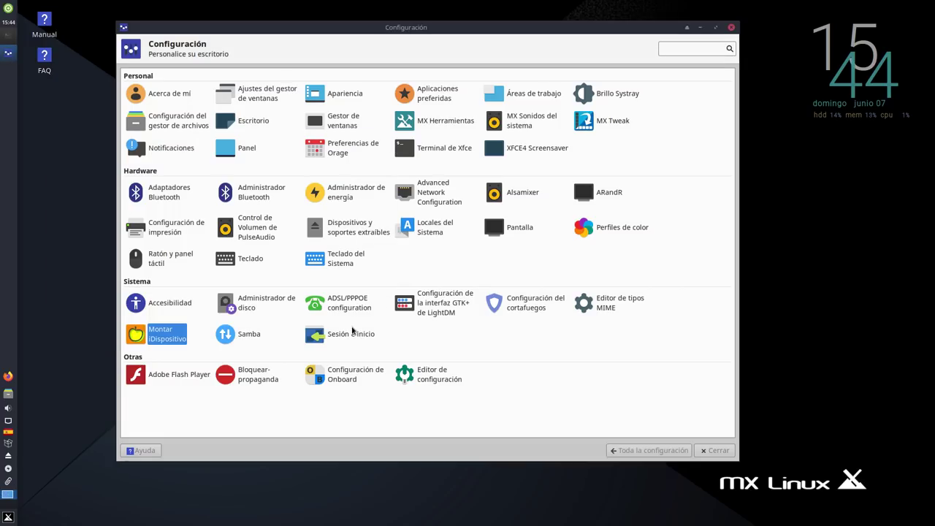
left_click(234, 336)
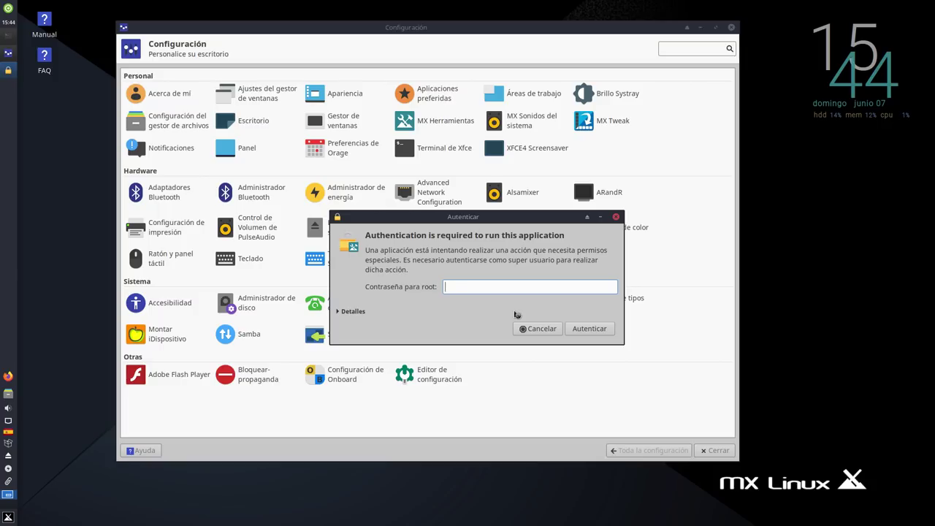
left_click(539, 329)
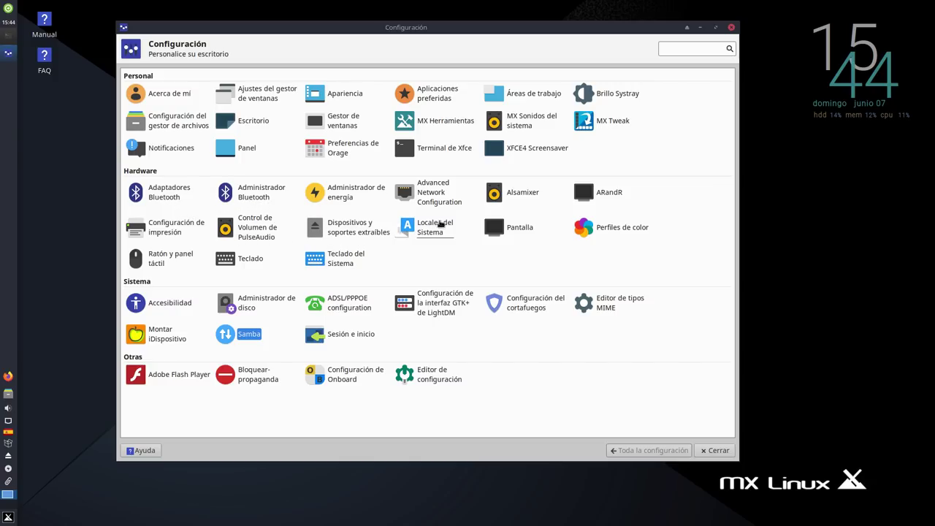
left_click(509, 192)
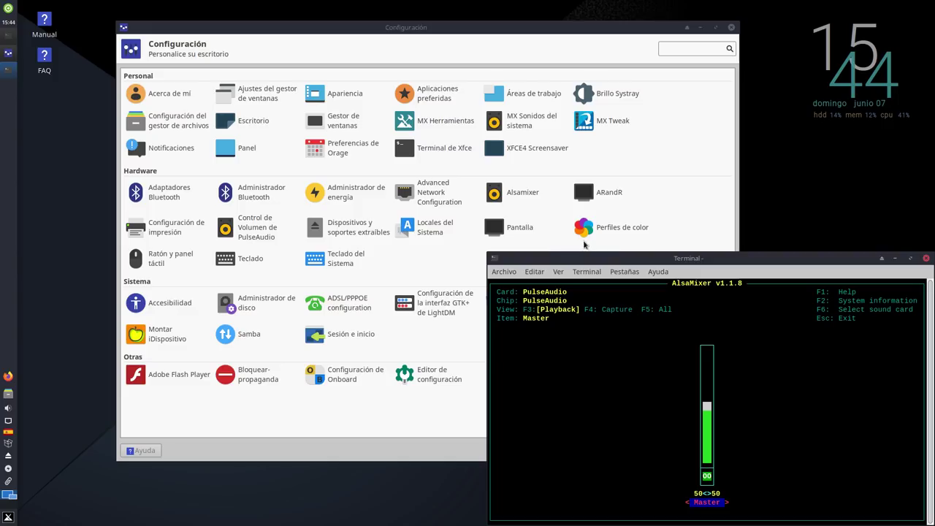
left_click_drag(636, 258, 369, 178)
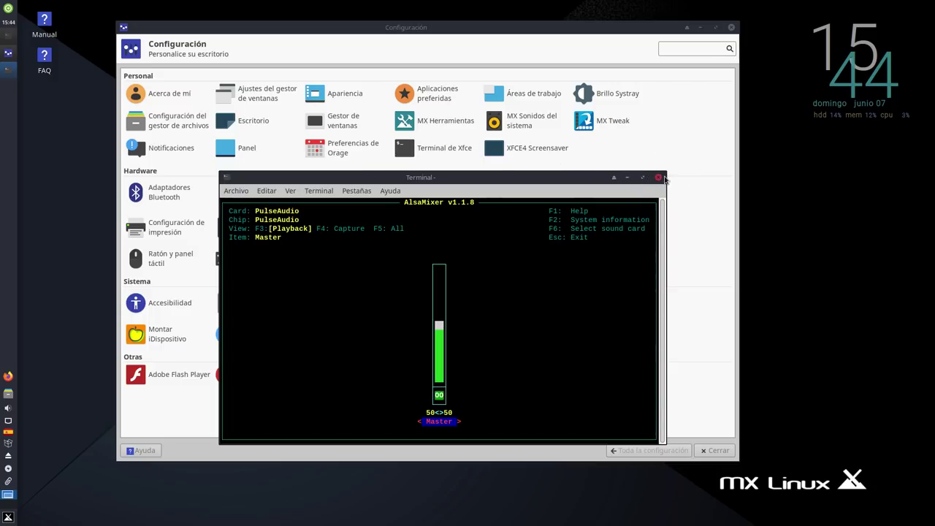
left_click(658, 176)
left_click(609, 195)
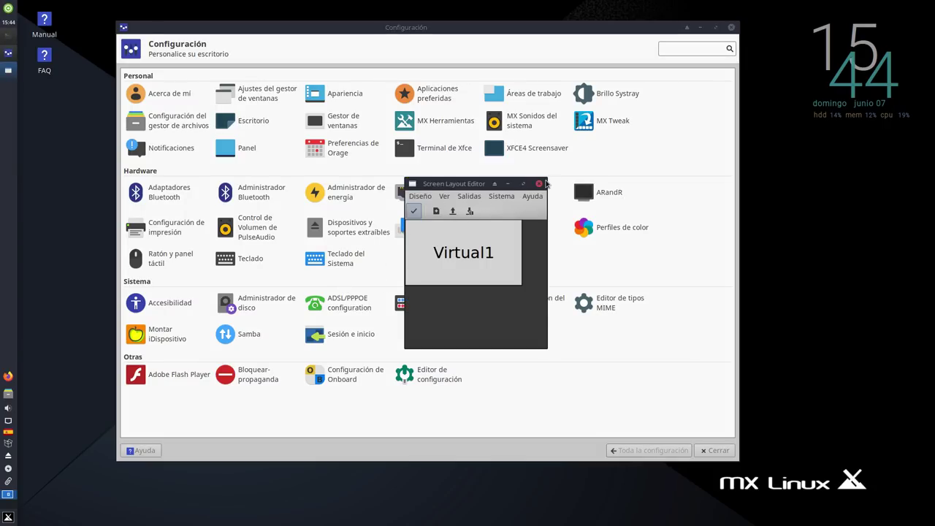
left_click(539, 183)
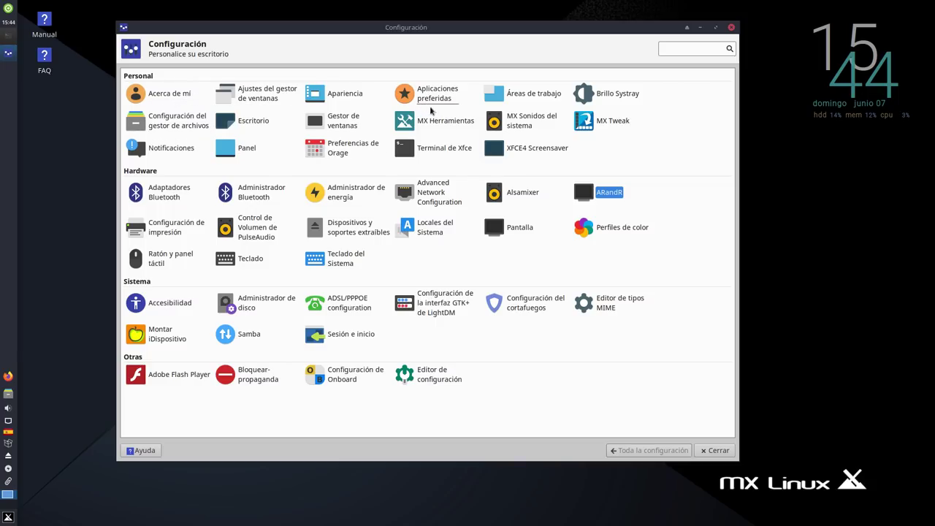
left_click(626, 98)
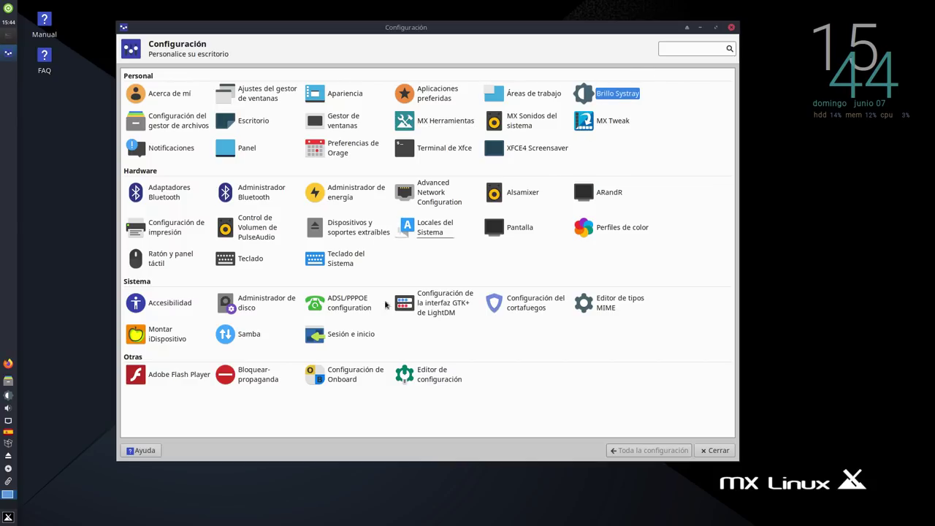
Start the Brillo Systray brightness applet, close Configuración, and bring up the Whisker menu
left_click(613, 93)
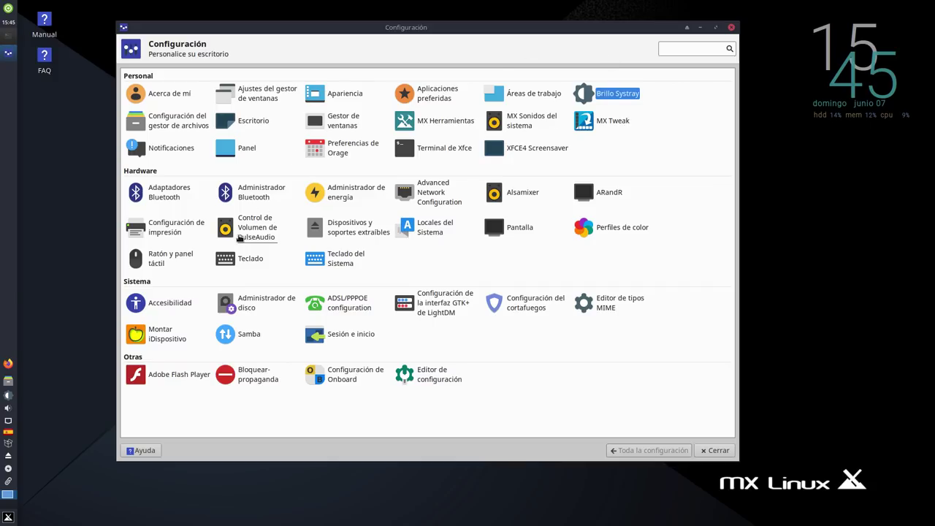
left_click_drag(355, 34, 346, 3)
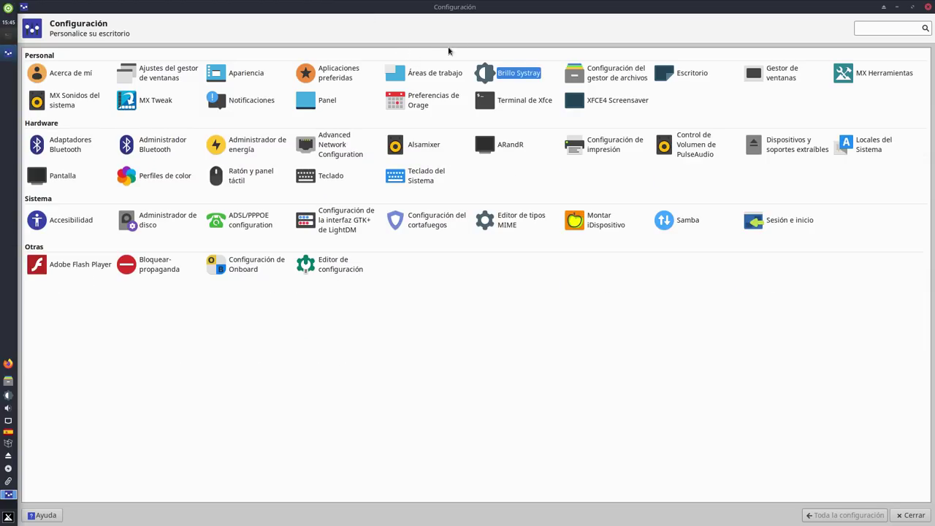
left_click(911, 7)
left_click(913, 9)
left_click(927, 7)
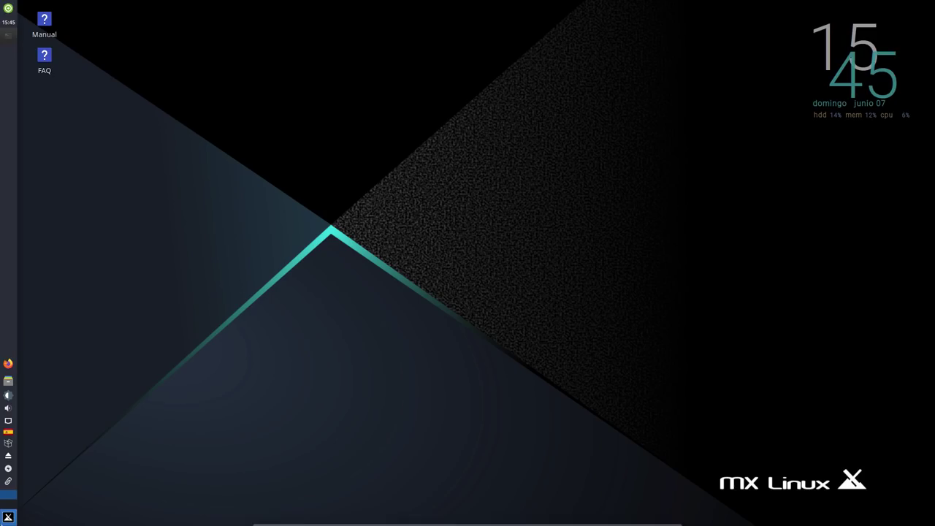
left_click(8, 516)
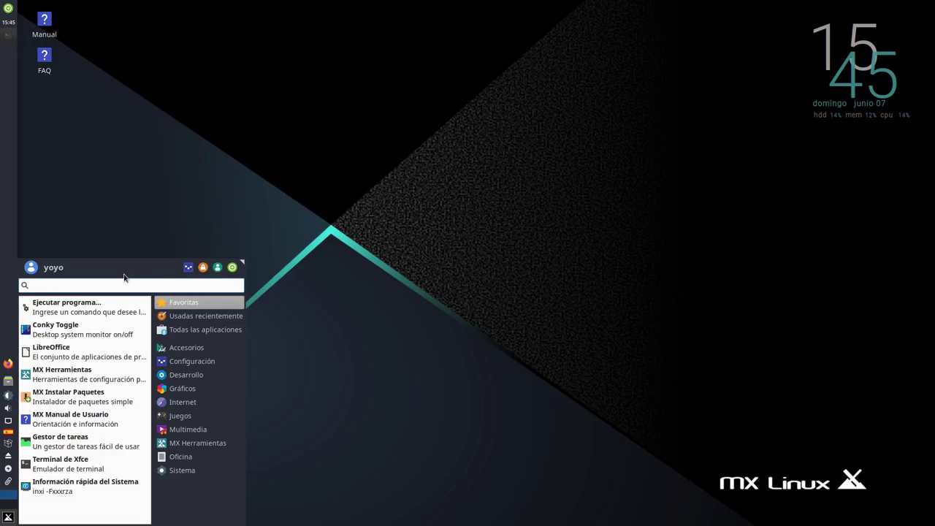
Launch Configuración from All Applications and enlarge it to show Personal, Hardware, Sistema and Otros
left_click(201, 329)
left_click(188, 267)
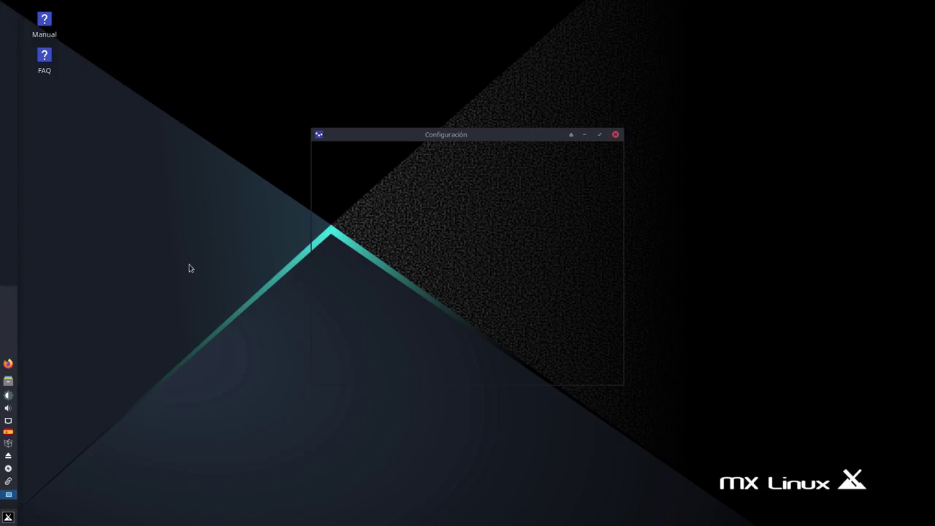
left_click(483, 139)
left_click_drag(483, 139, 389, 108)
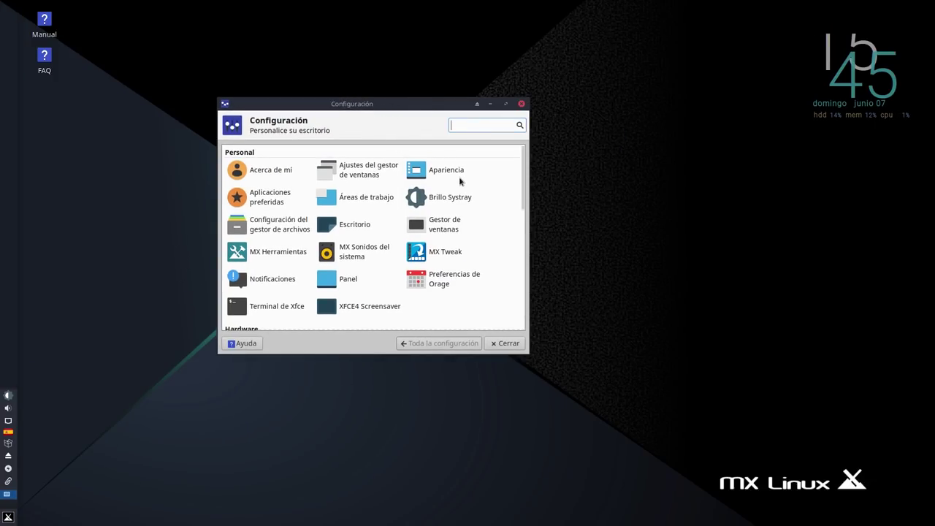
left_click(529, 409)
left_click_drag(529, 409, 835, 500)
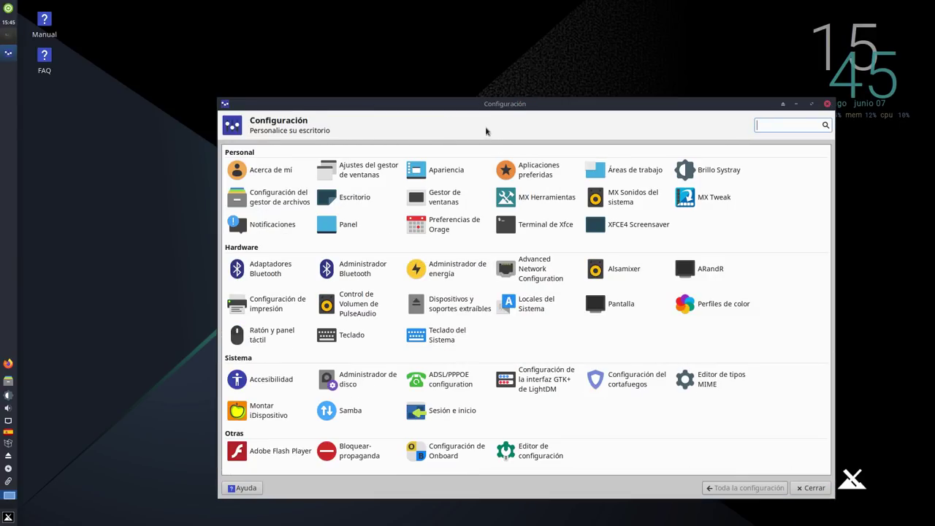
left_click_drag(492, 98, 432, 81)
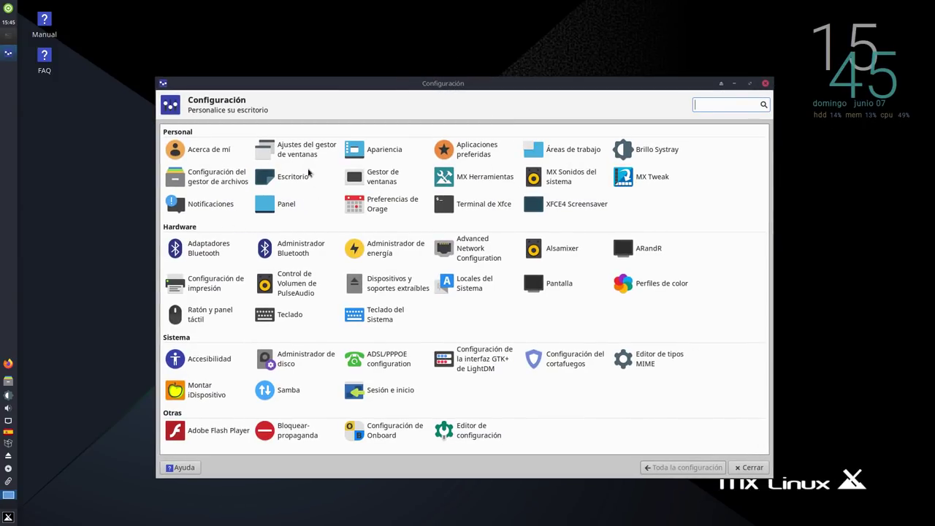
Review and close MX Sonidos del sistema, then launch MX Tweak
left_click(582, 178)
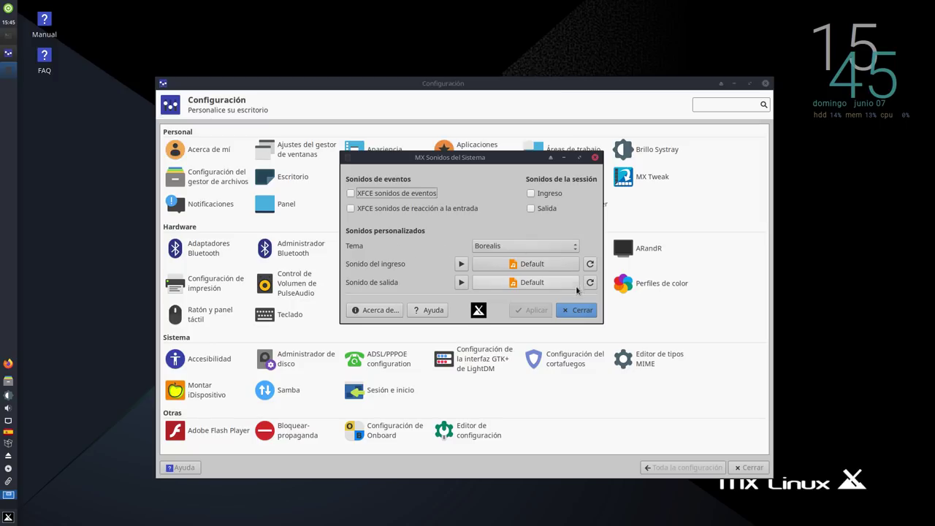
left_click(582, 312)
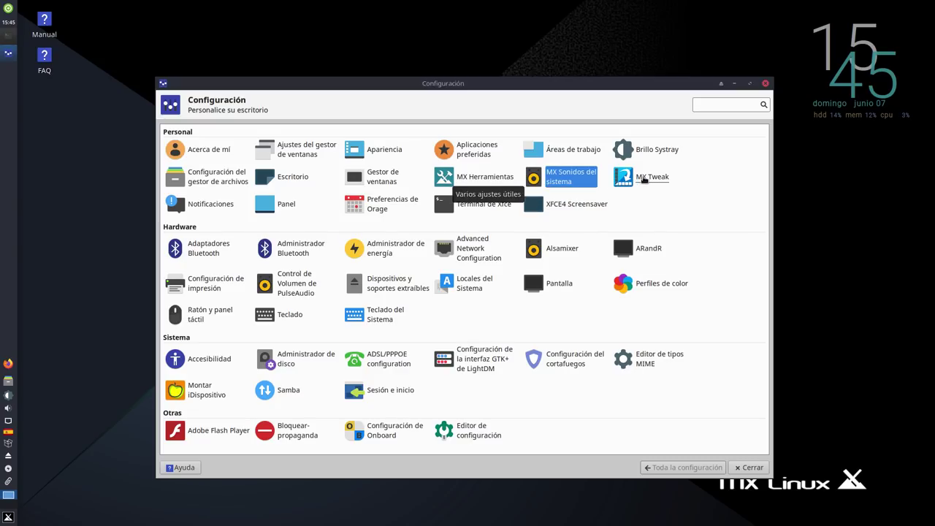
left_click(643, 179)
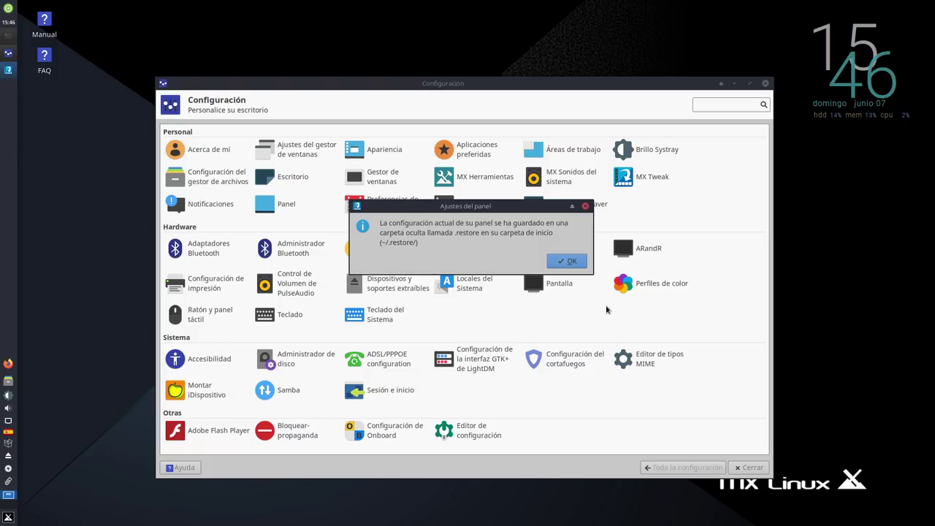
Dismiss the panel-backup notice and look at the Tema theme sets without choosing one
left_click(561, 261)
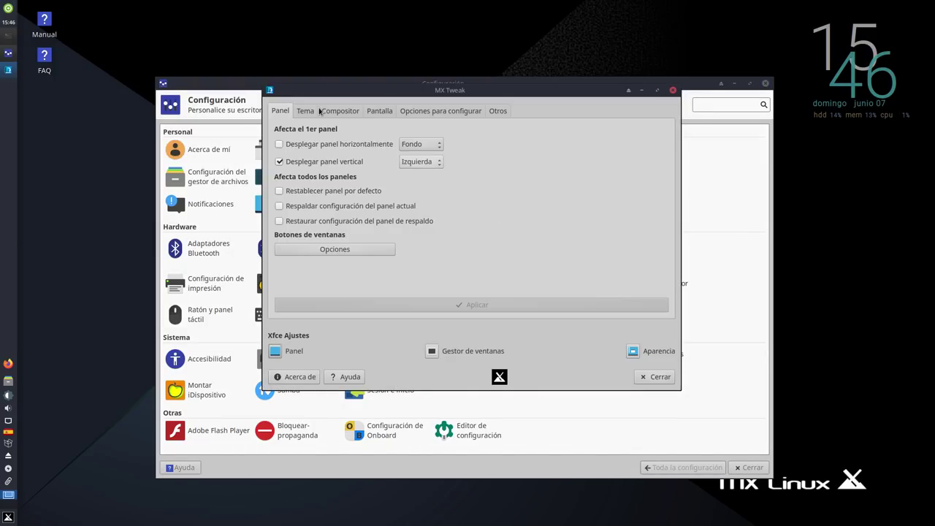
left_click_drag(431, 89, 285, 62)
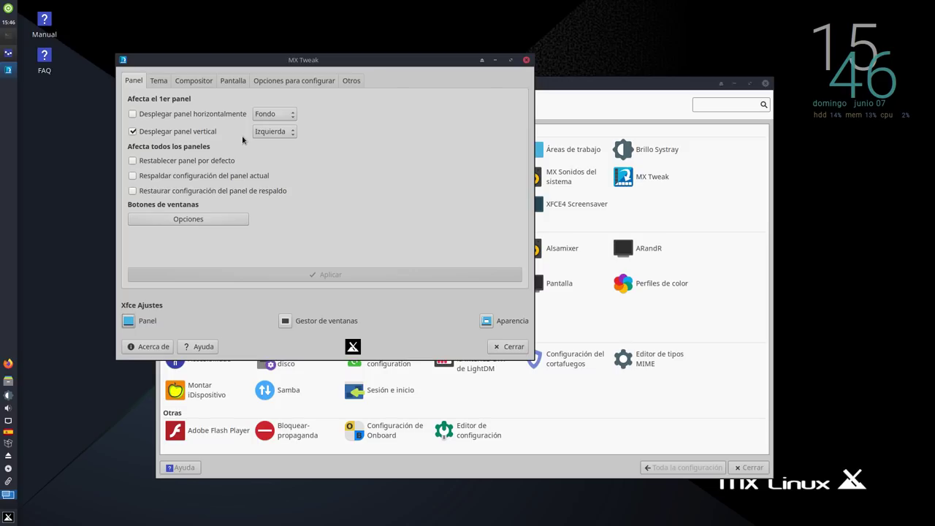
left_click(157, 85)
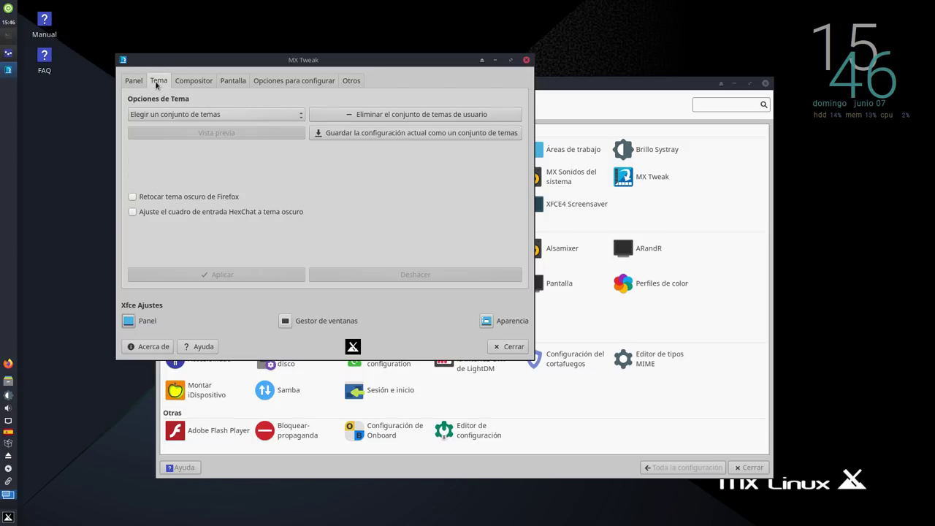
left_click(236, 119)
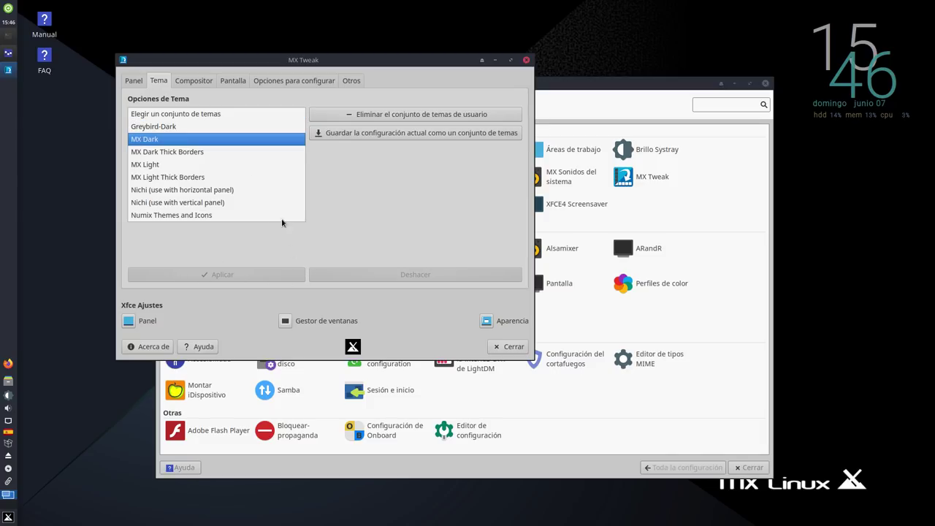
key("Escape")
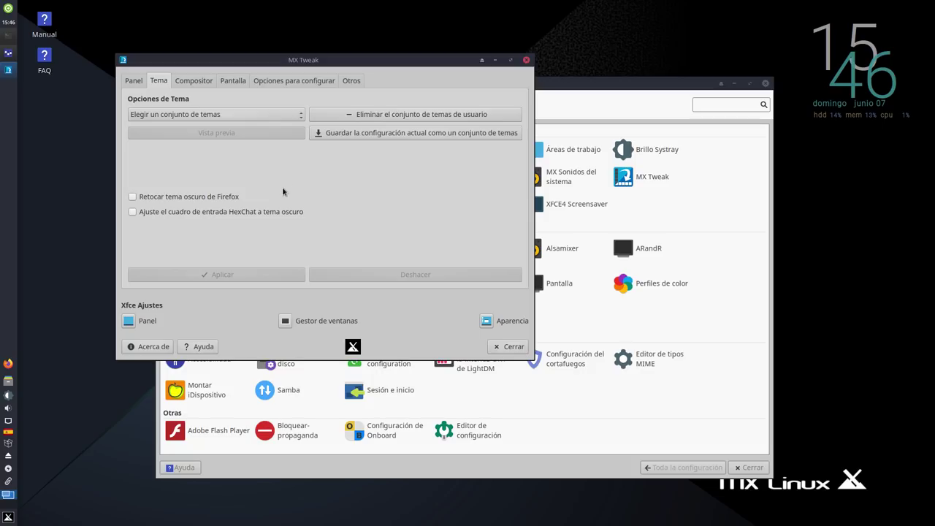
Check the Compositor list, keeping Xfwm (Xfce) Compositor selected
left_click(196, 85)
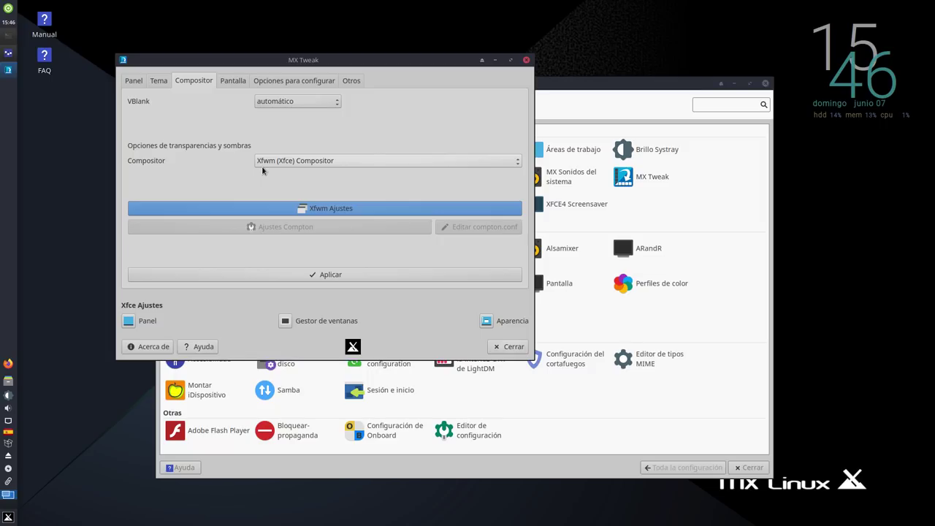
left_click(320, 164)
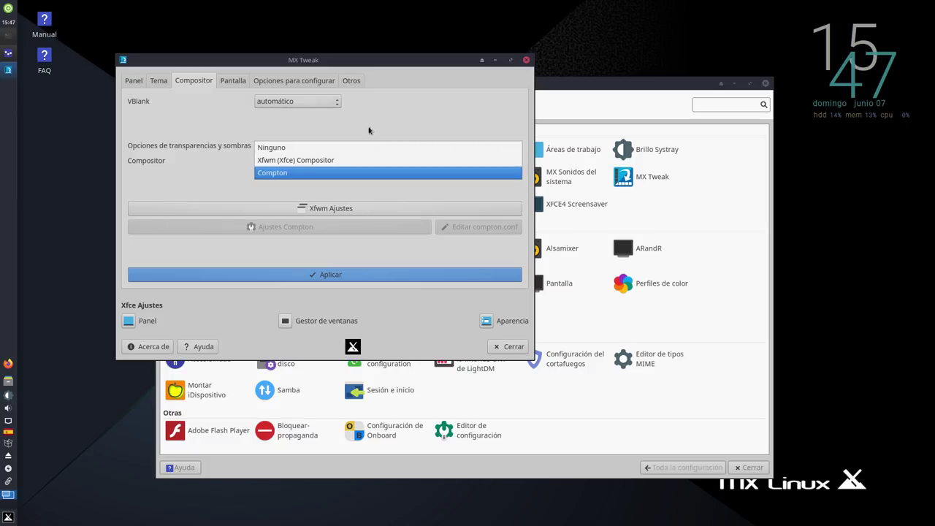
left_click(390, 111)
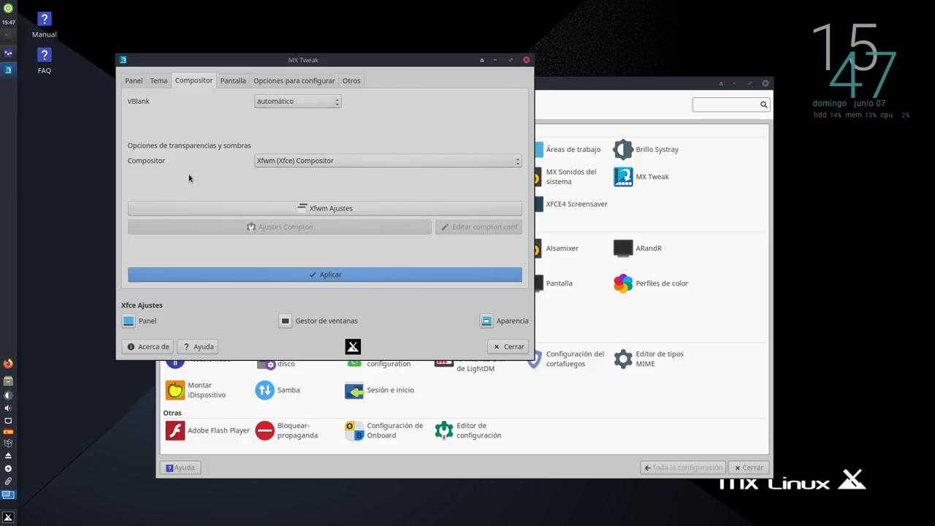
left_click(263, 160)
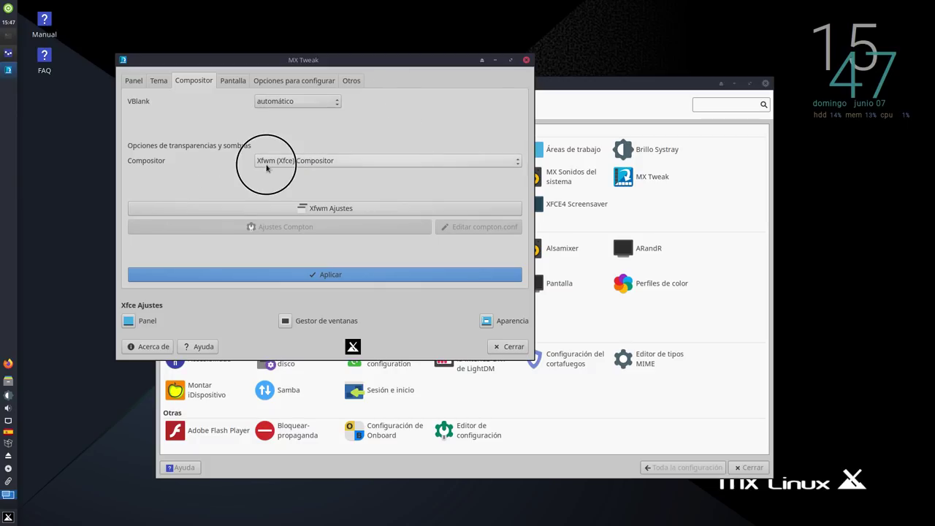
left_click(178, 181)
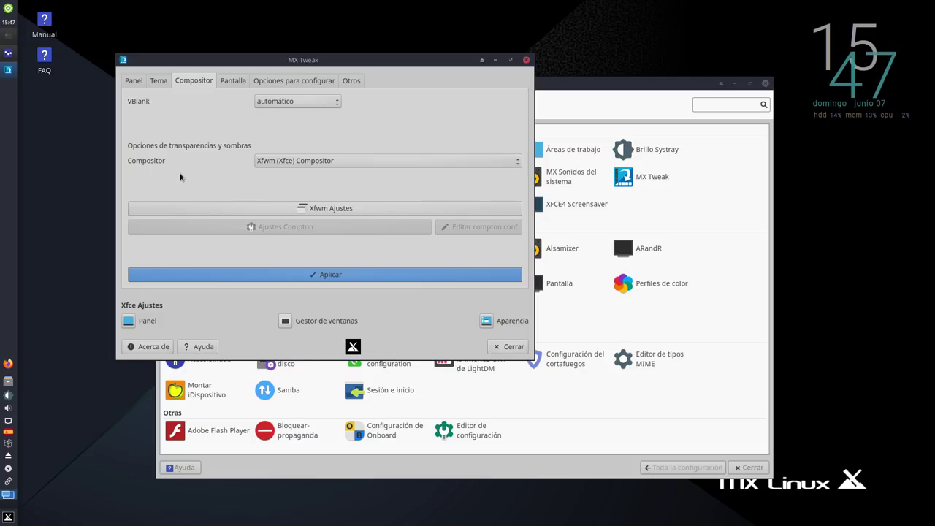
Review the Pantalla, Opciones para configurar and Otros tabs, then close MX Tweak
left_click(233, 81)
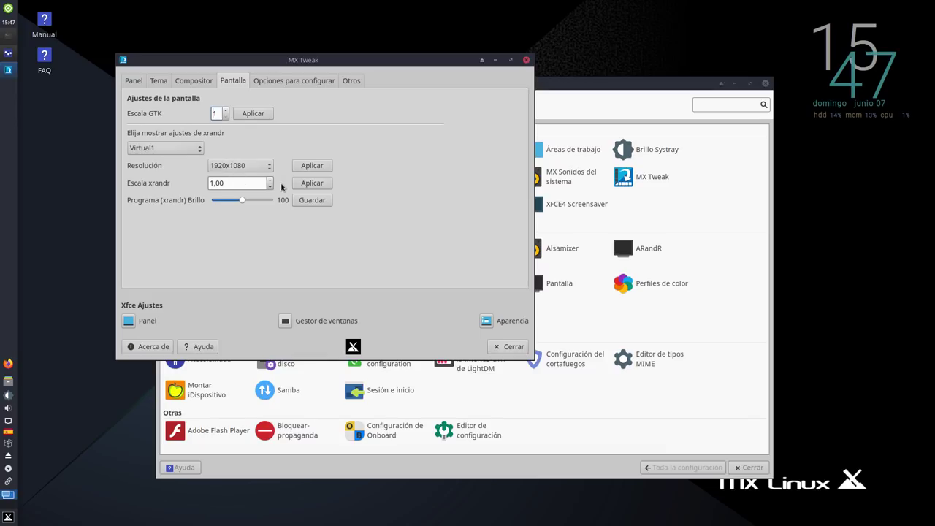
left_click(276, 82)
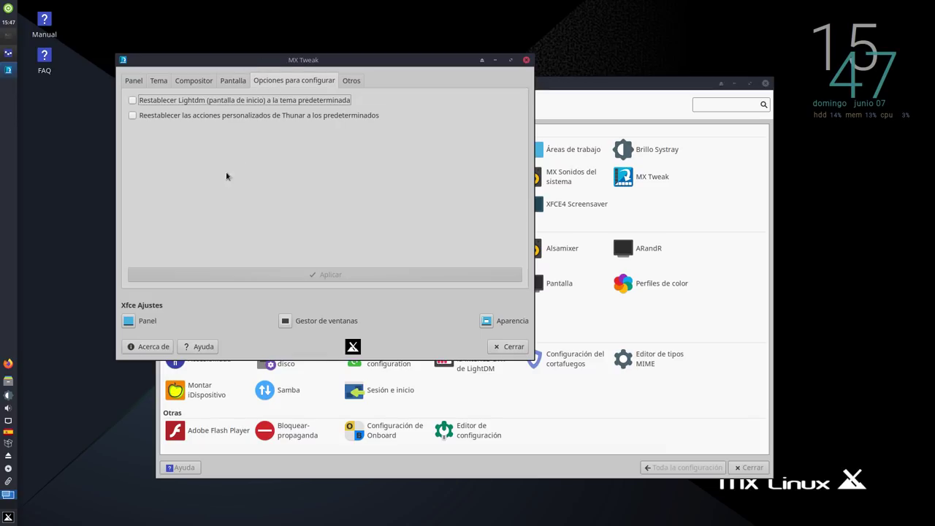
left_click(347, 84)
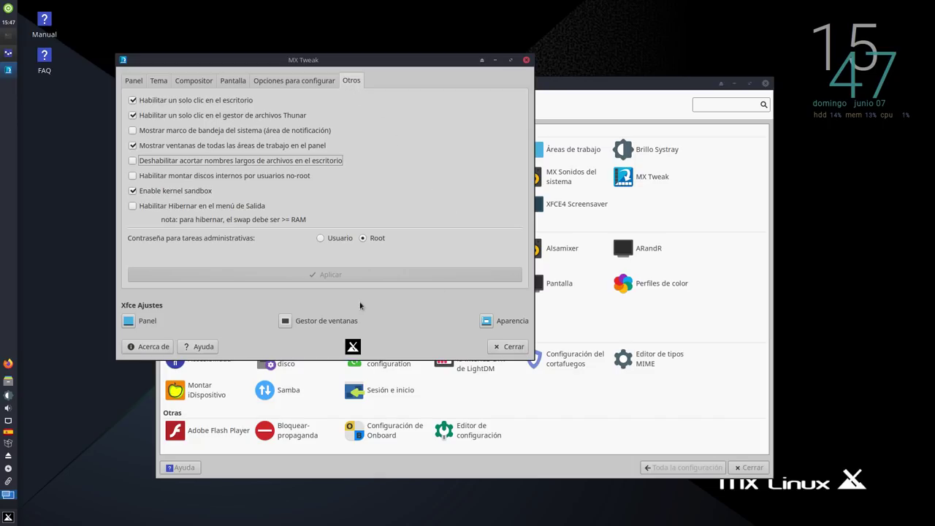
left_click(511, 347)
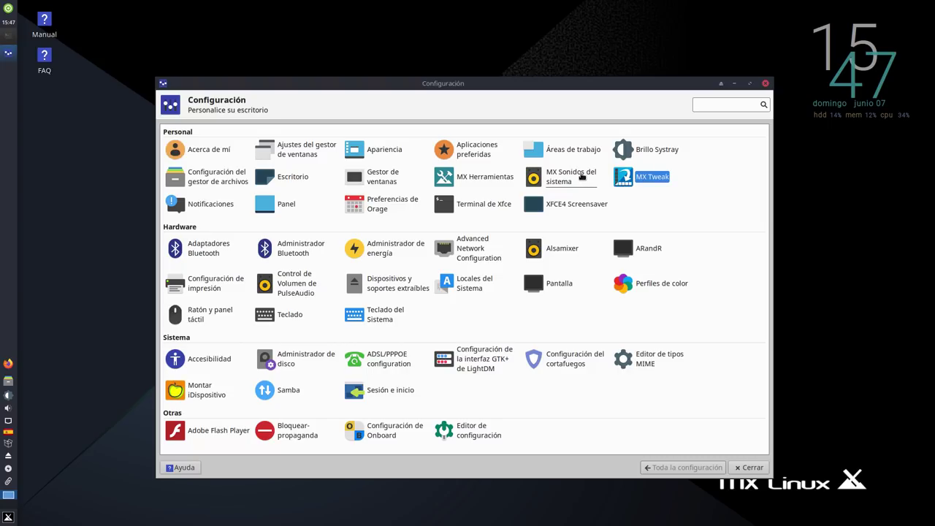
Launch MX Herramientas, minimize Configuración, and enlarge the tools window to show Utilities
left_click(500, 177)
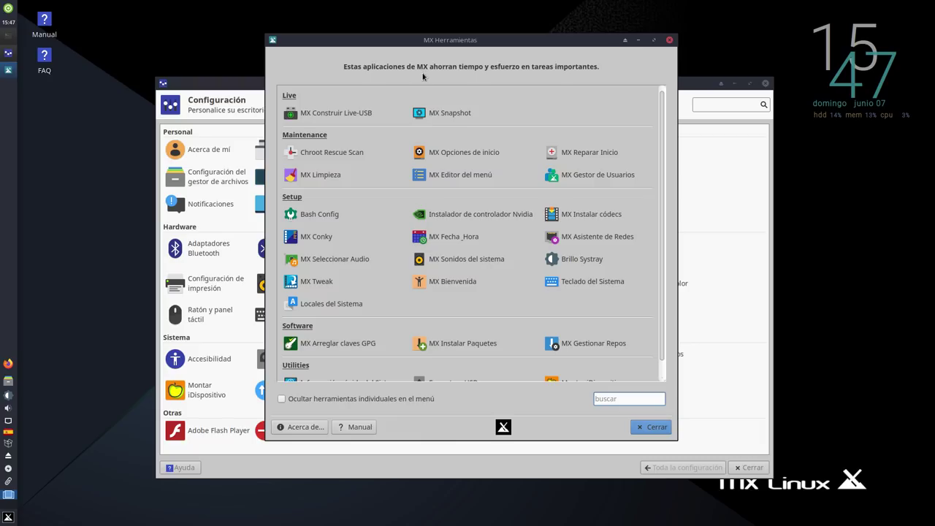
left_click_drag(449, 40, 316, 41)
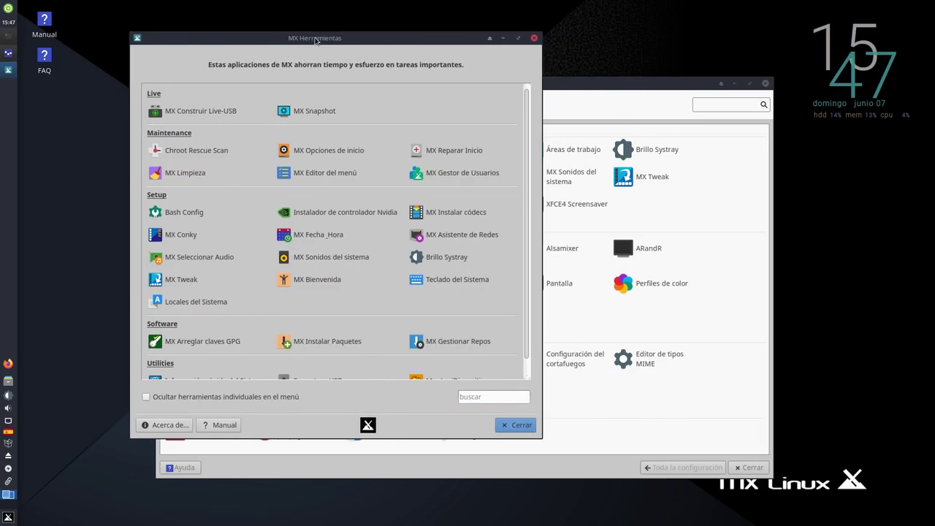
left_click(733, 84)
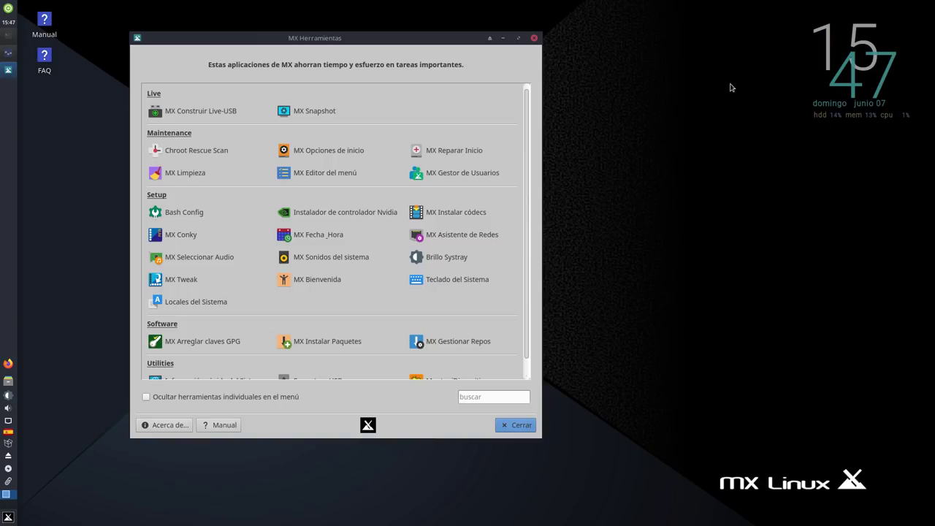
left_click_drag(412, 40, 468, 38)
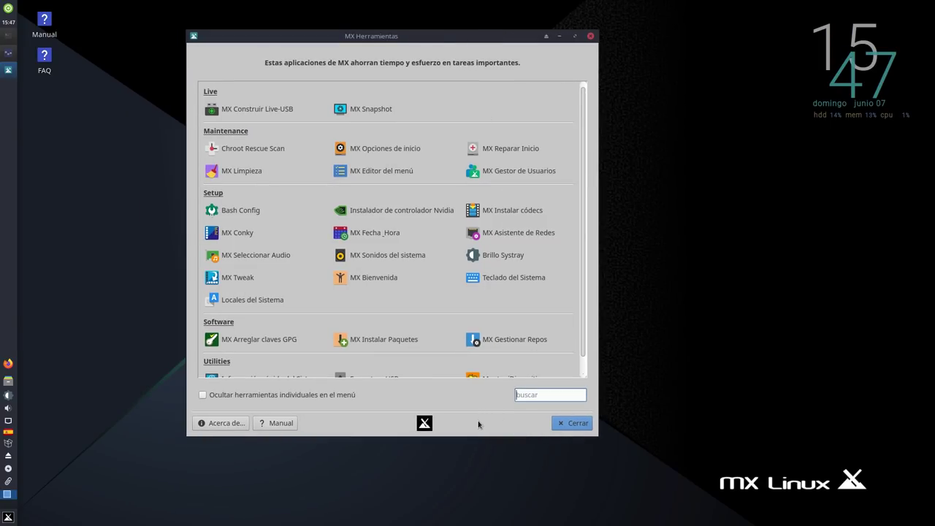
left_click_drag(535, 421, 666, 474)
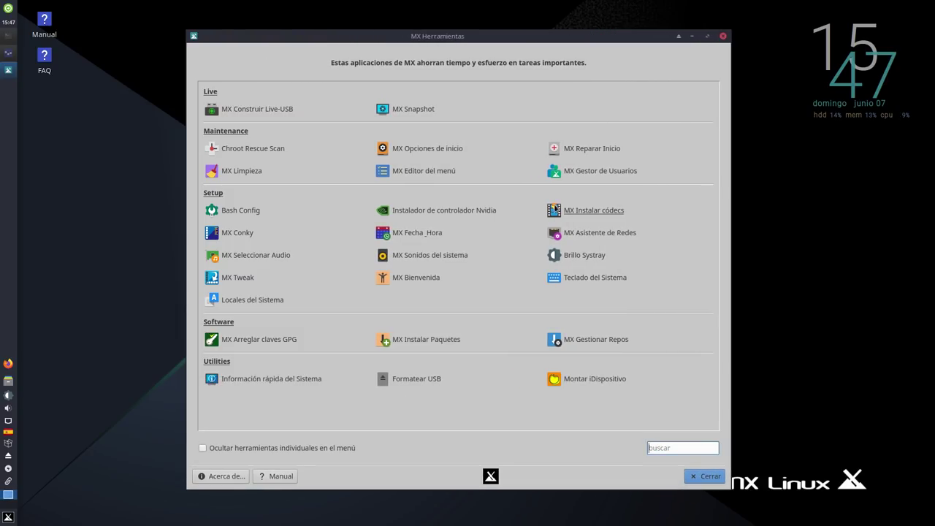
left_click_drag(513, 37, 474, 28)
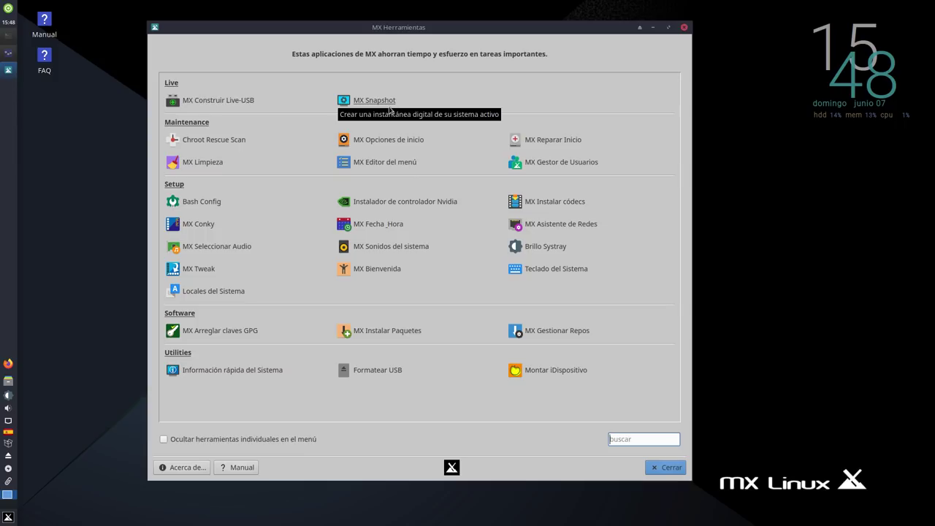
left_click(389, 111)
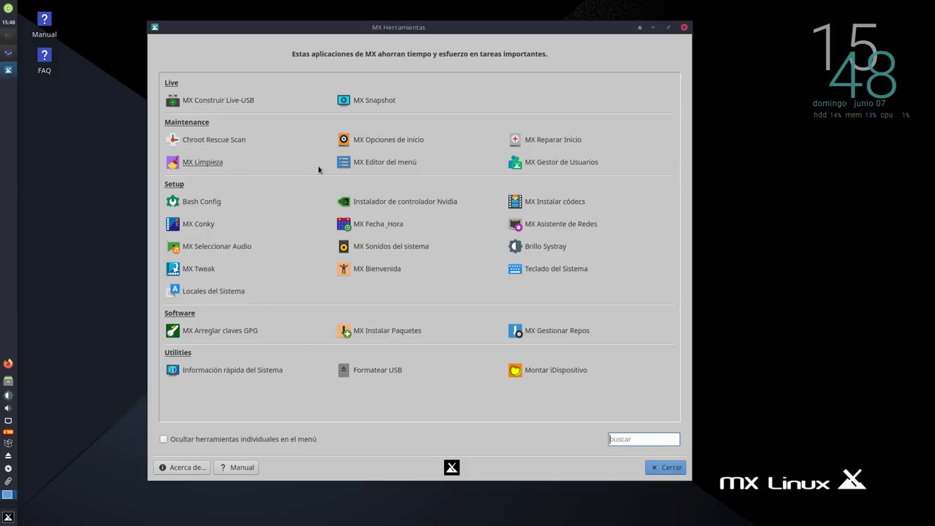
left_click(393, 140)
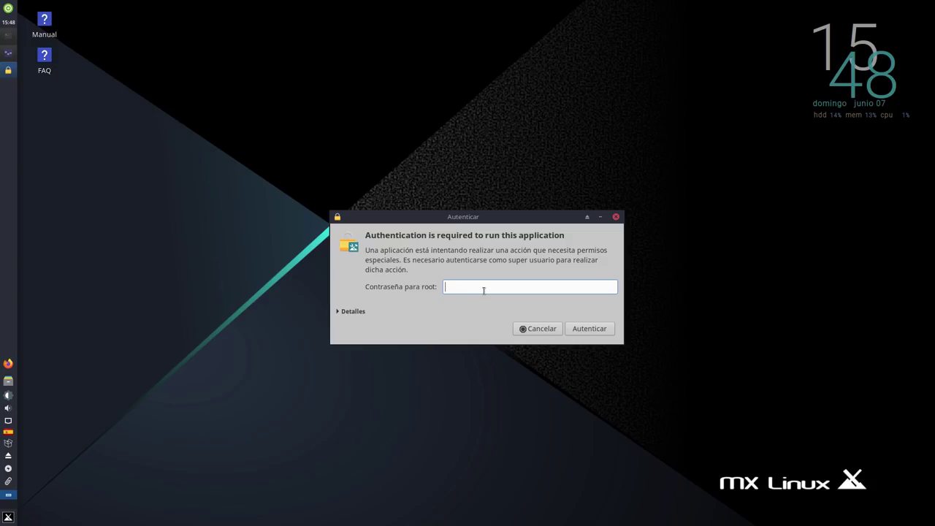
type("*******")
key("Return")
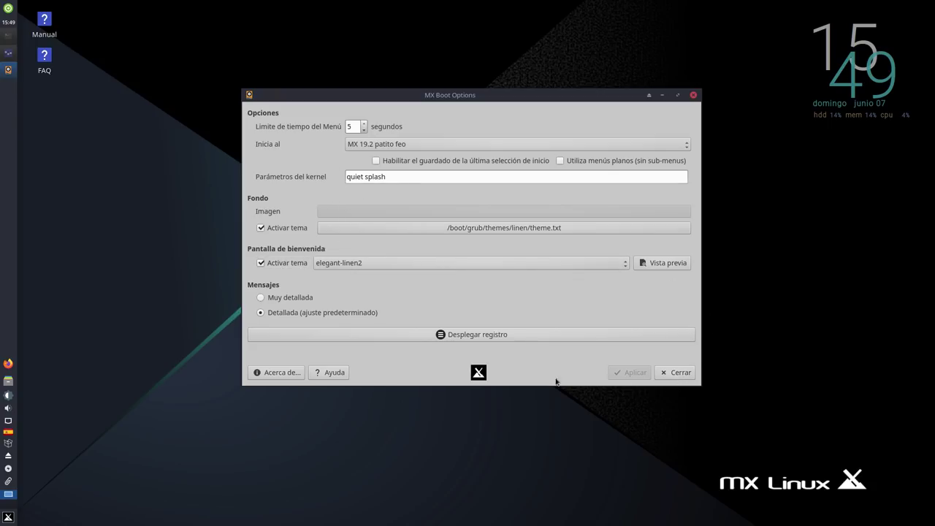
left_click(693, 94)
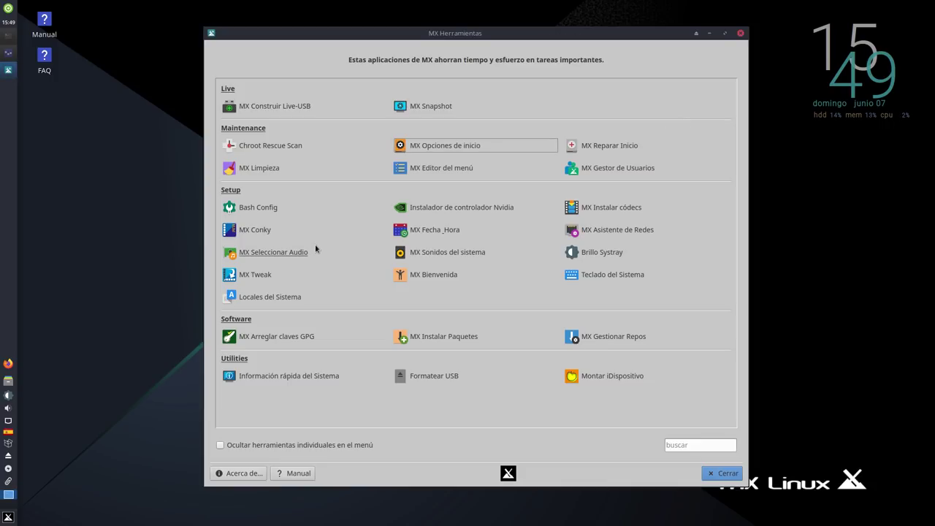
left_click(606, 149)
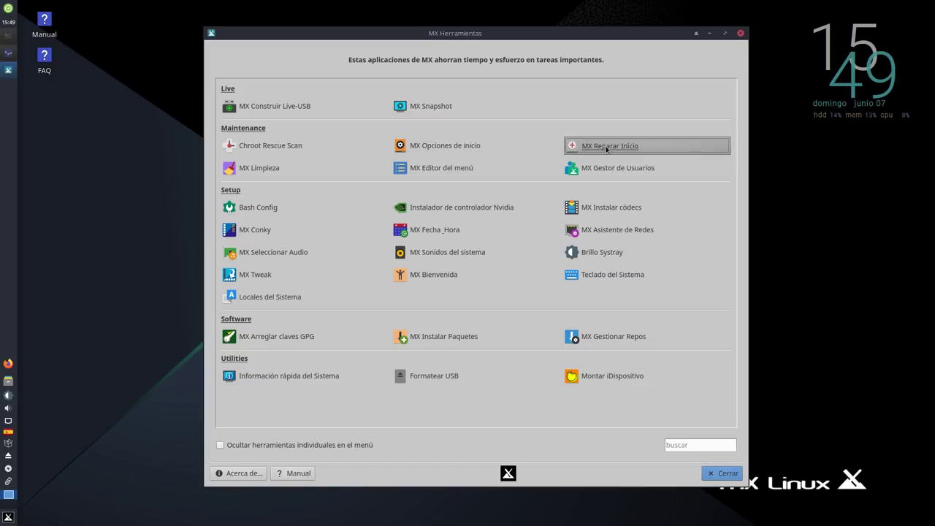
left_click(534, 332)
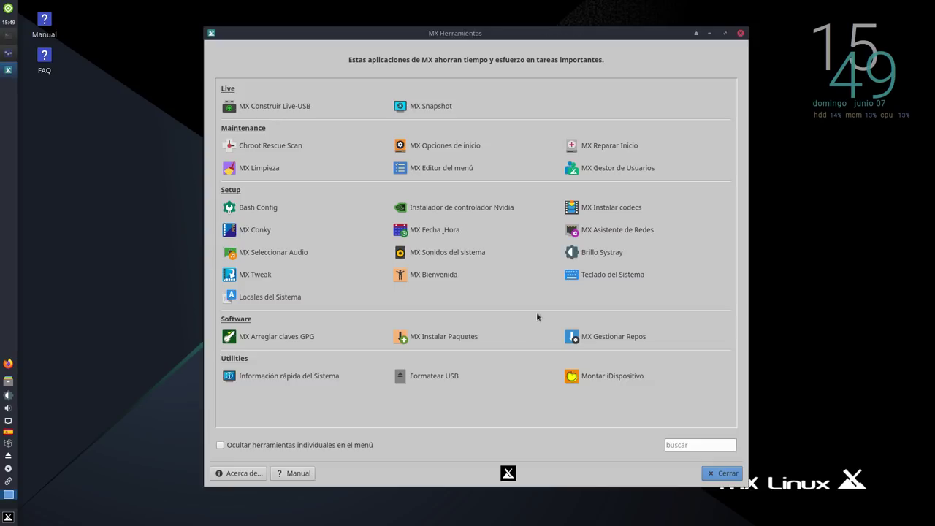
left_click(268, 173)
left_click(469, 285)
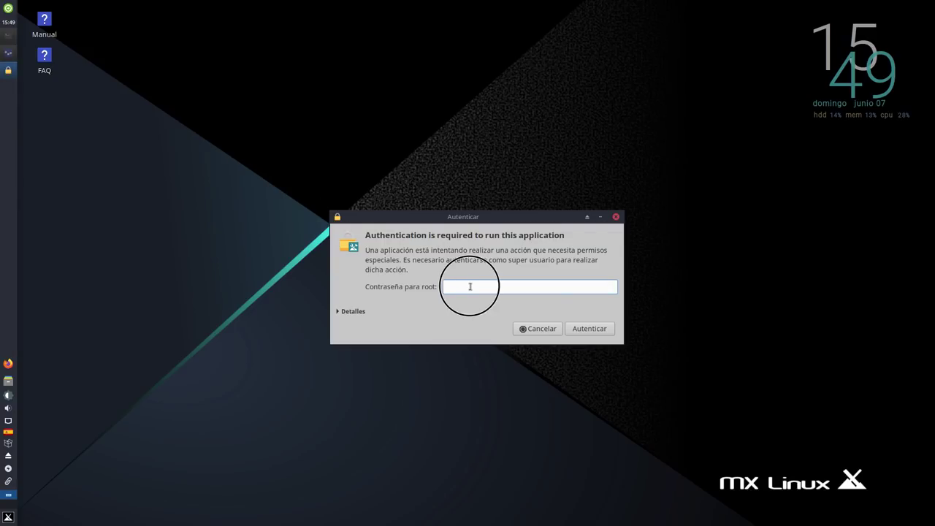
type("•••••••")
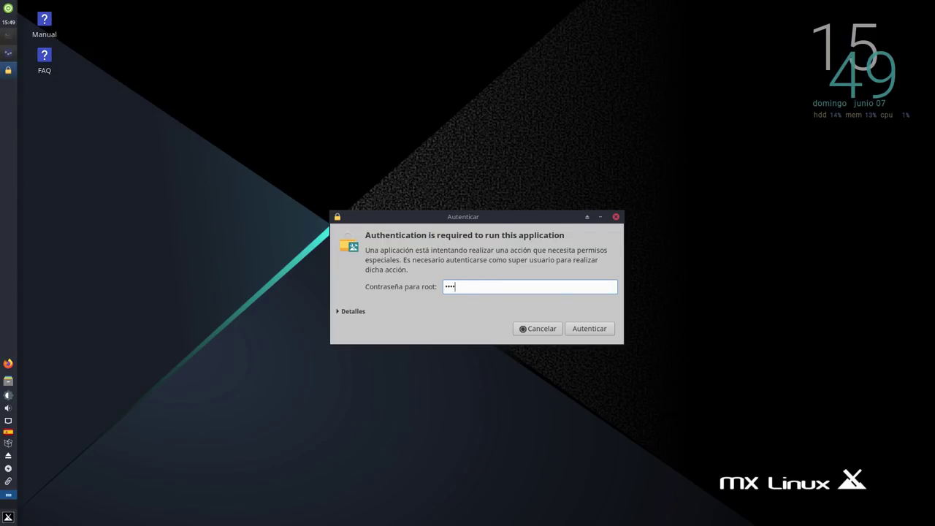
key("Return")
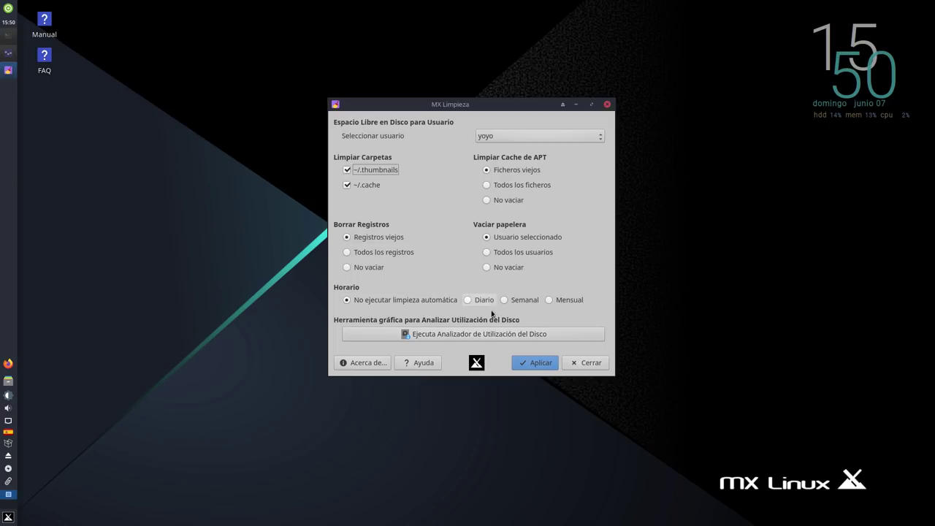
left_click(592, 362)
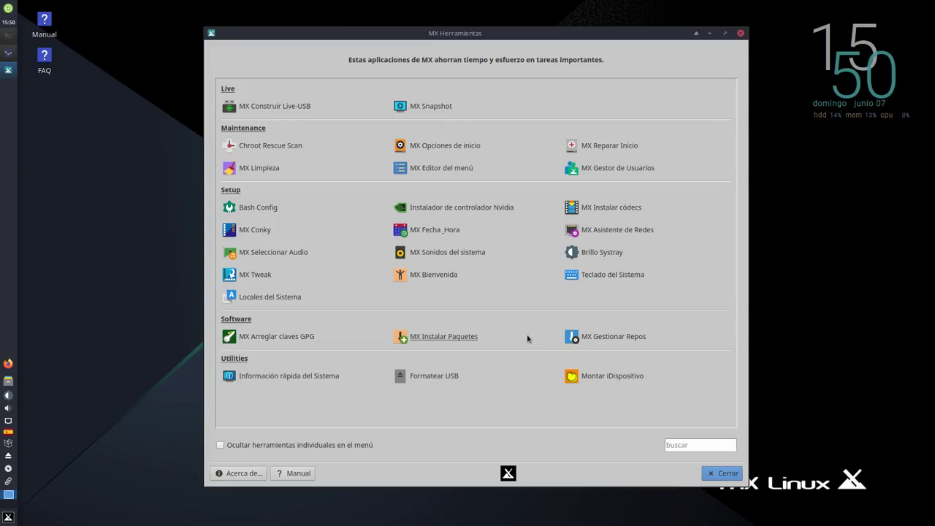
left_click(452, 232)
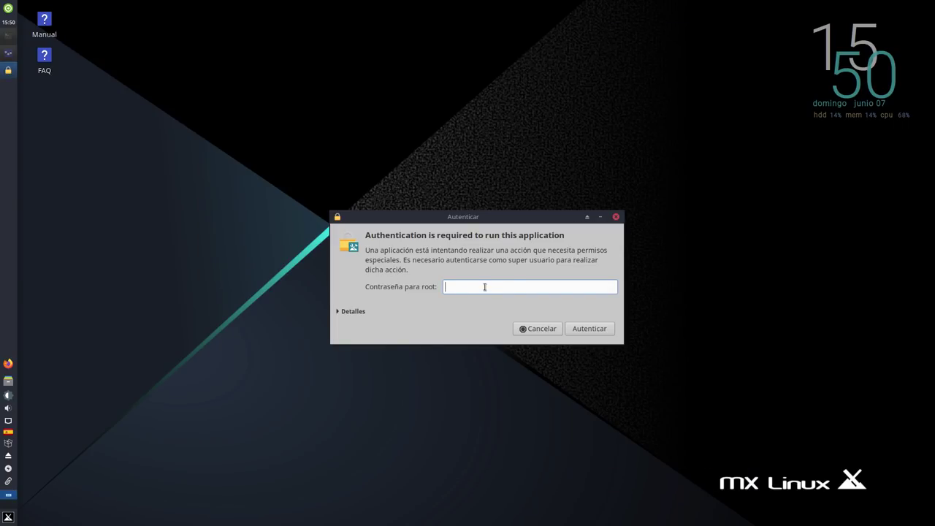
type("•••••••")
key("Return")
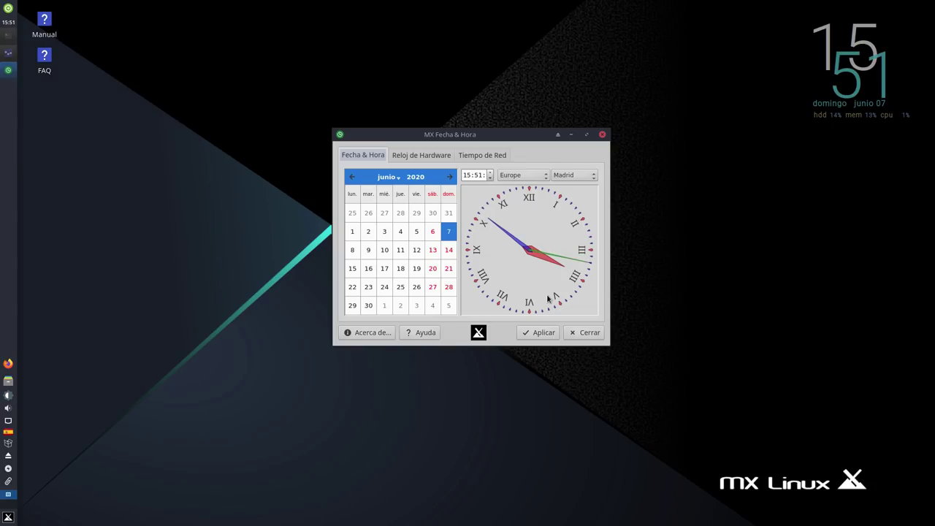
left_click(430, 158)
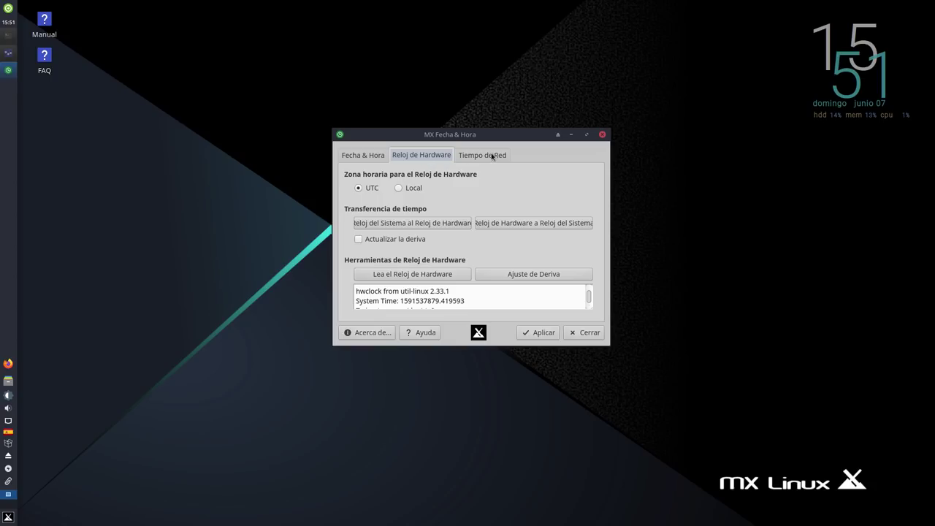
left_click(474, 159)
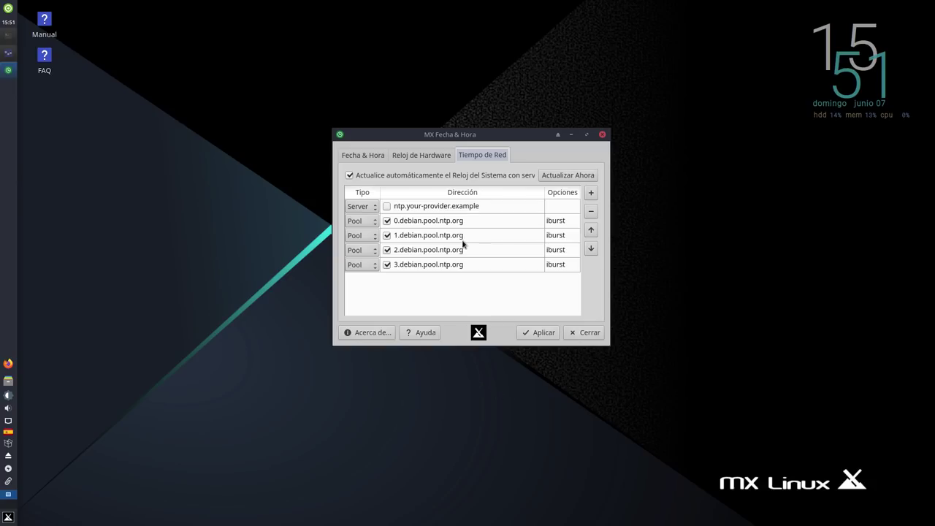
left_click(378, 158)
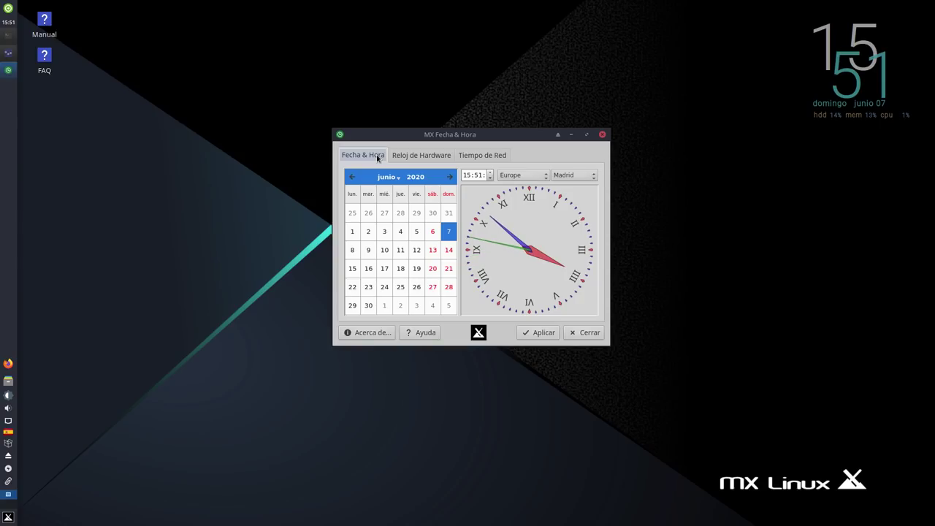
left_click(588, 333)
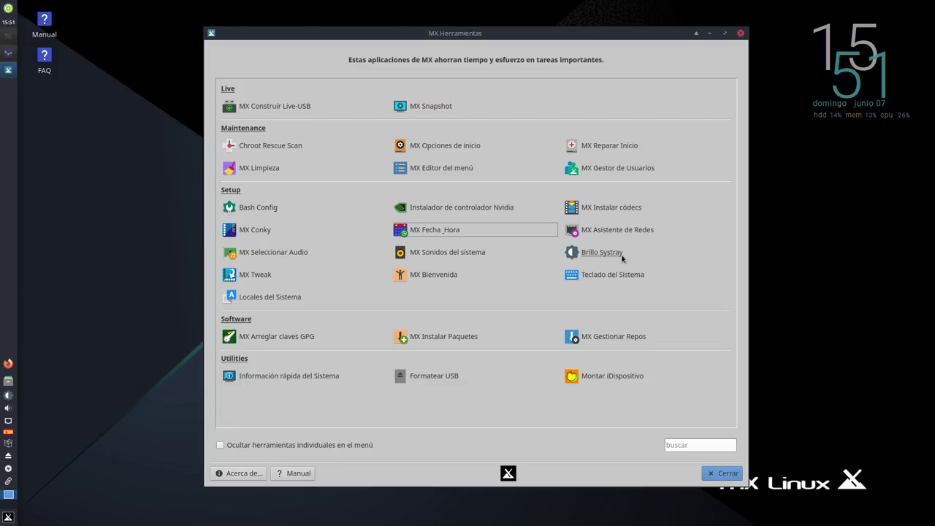
left_click_drag(536, 35, 494, 39)
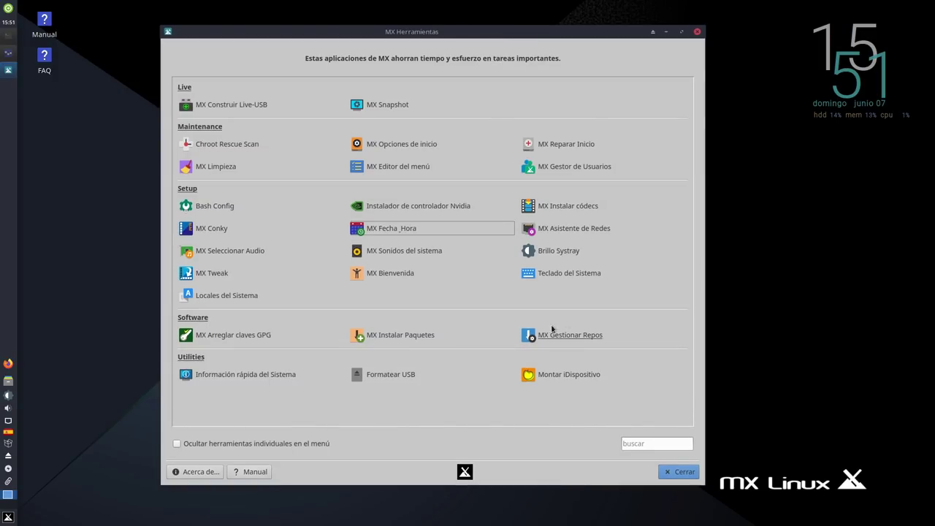
left_click(584, 228)
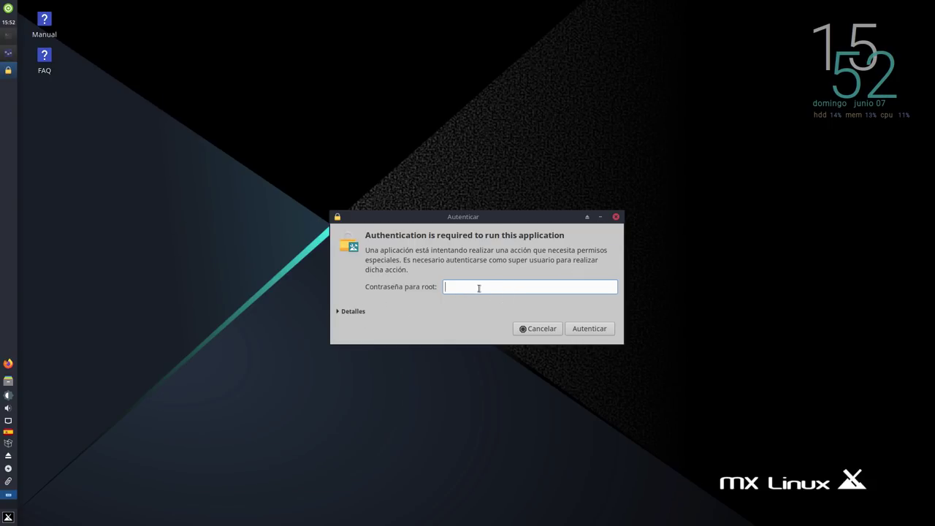
type("••")
key("Return")
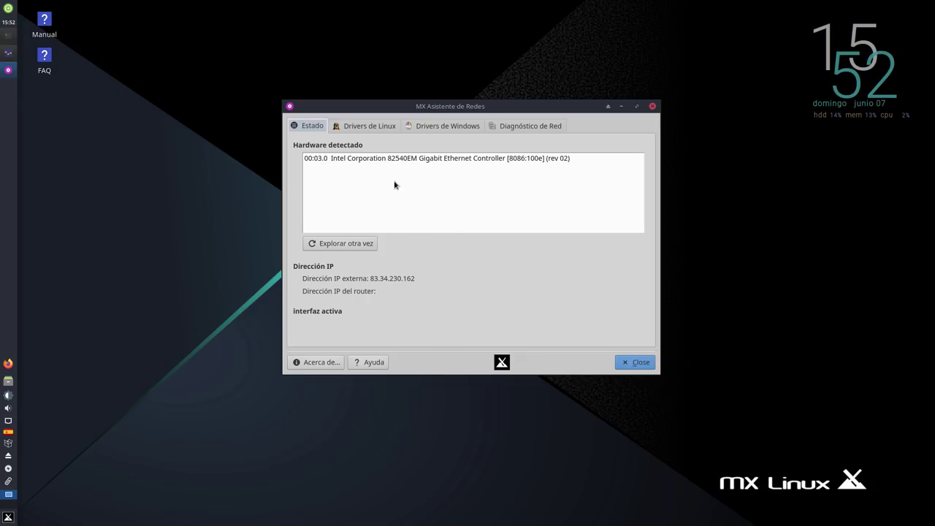
left_click(366, 129)
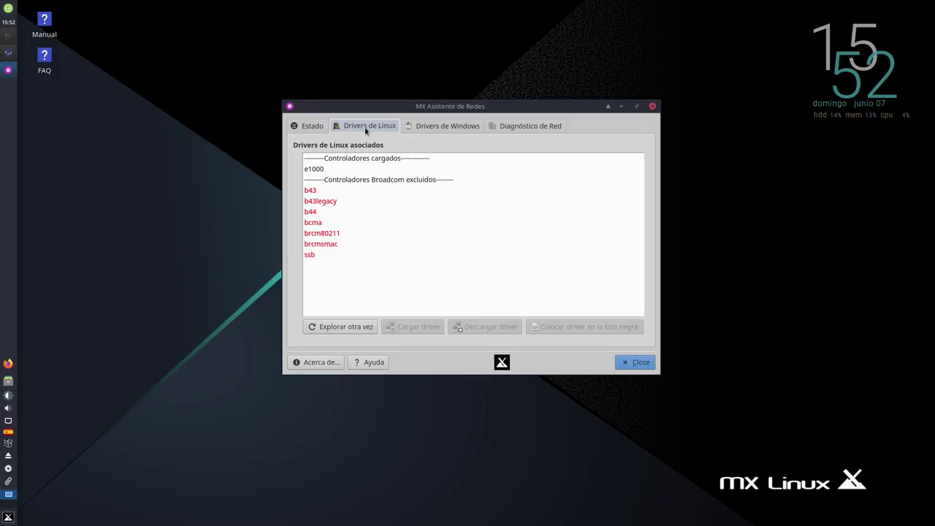
left_click(316, 129)
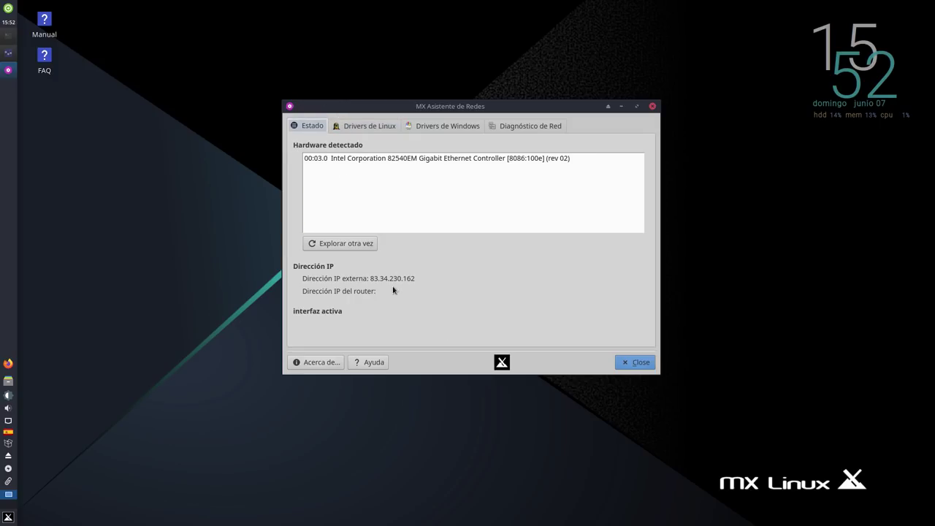
left_click(372, 132)
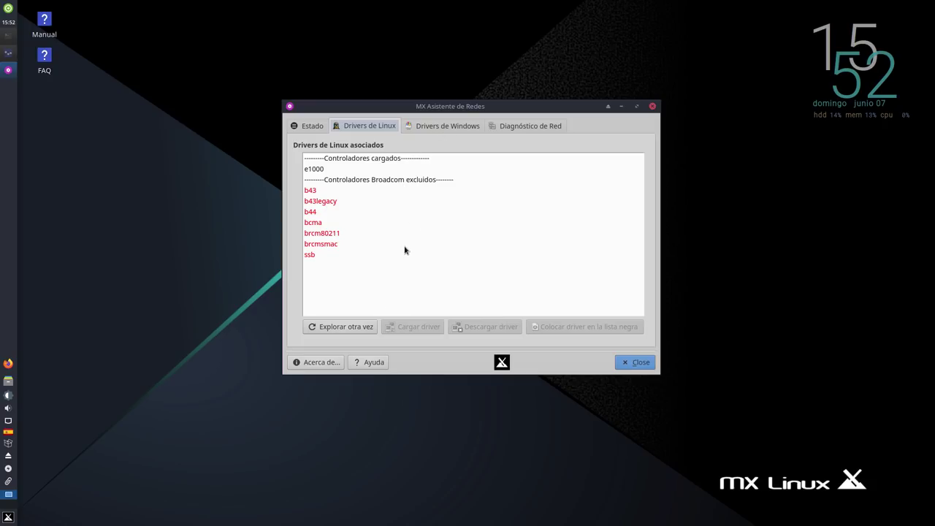
left_click(438, 130)
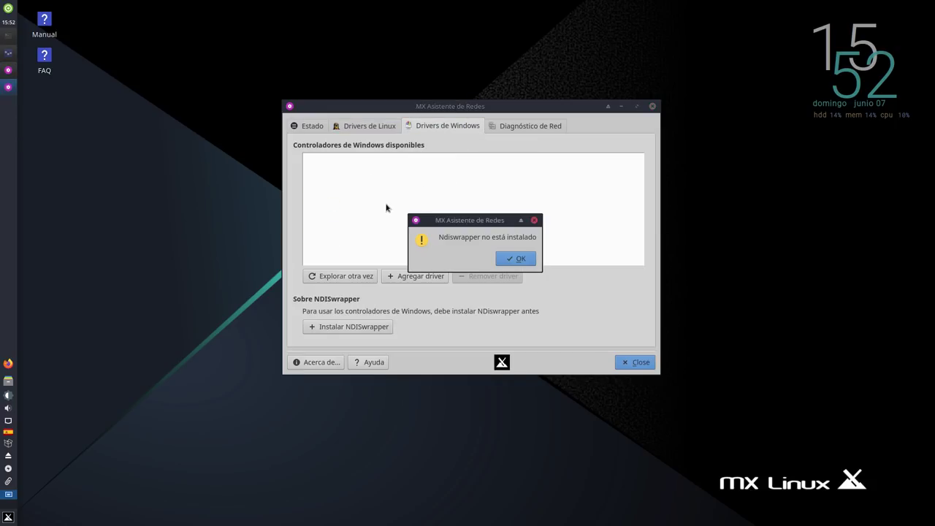
left_click(509, 258)
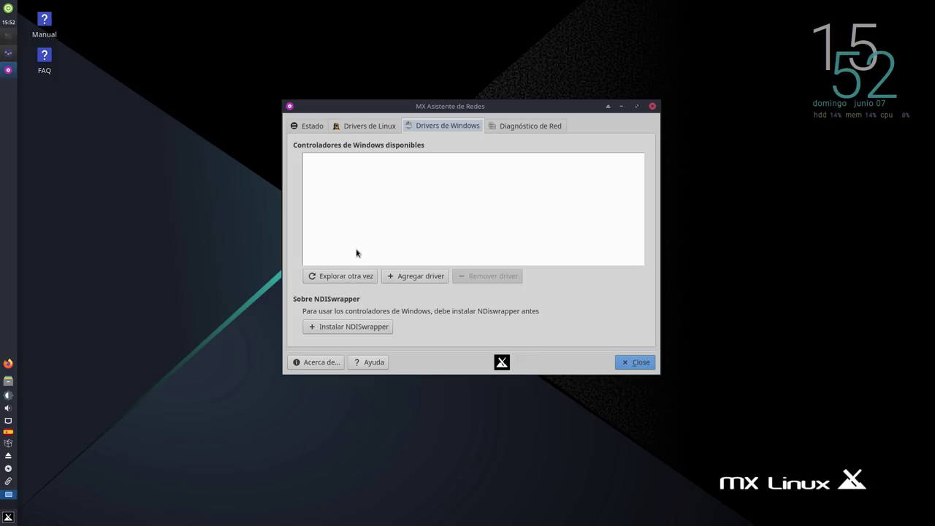
left_click(519, 126)
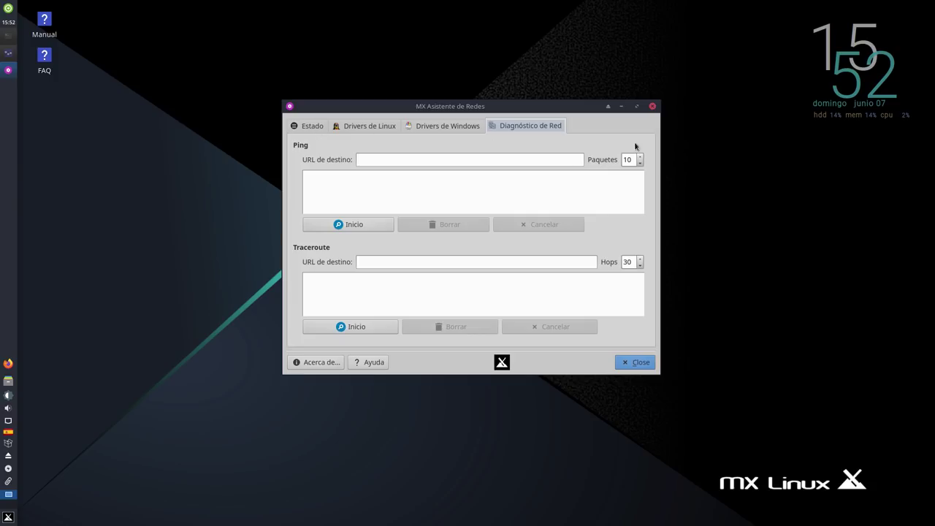
left_click(635, 362)
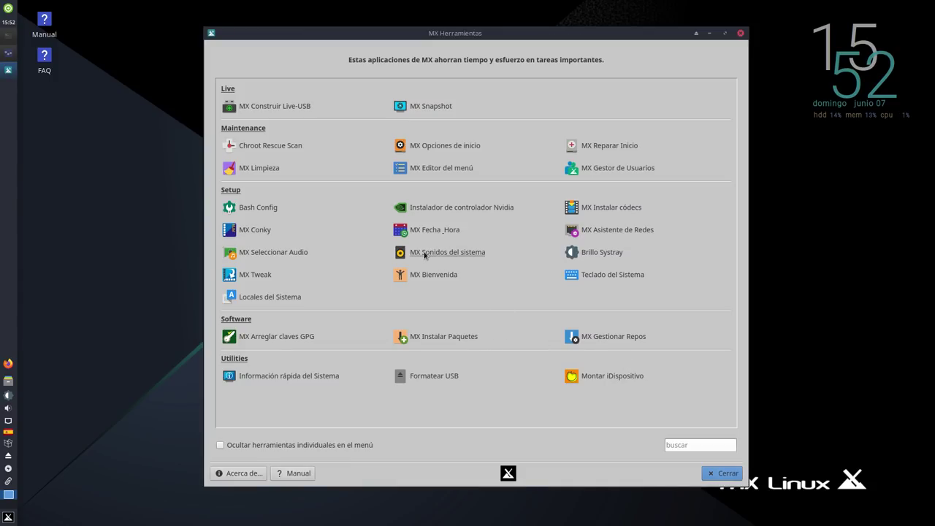
left_click(268, 255)
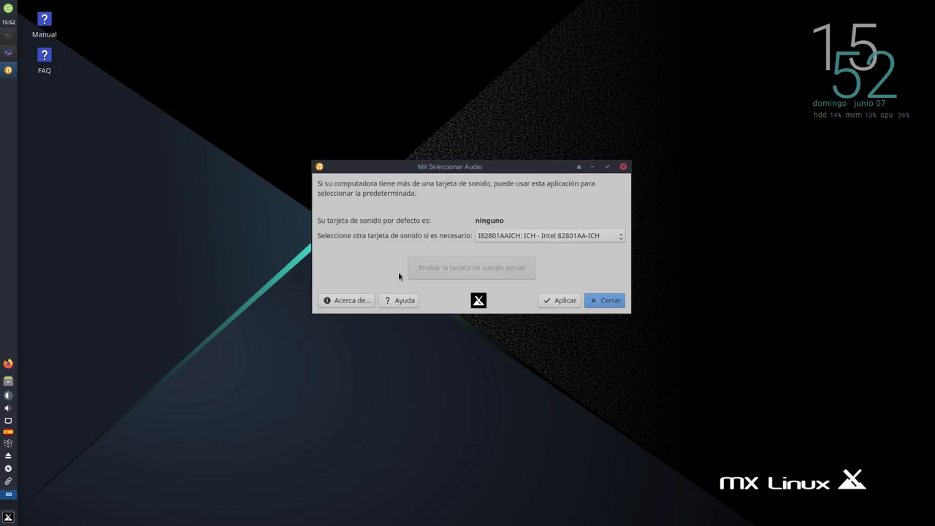
left_click(555, 237)
left_click(552, 215)
left_click(597, 300)
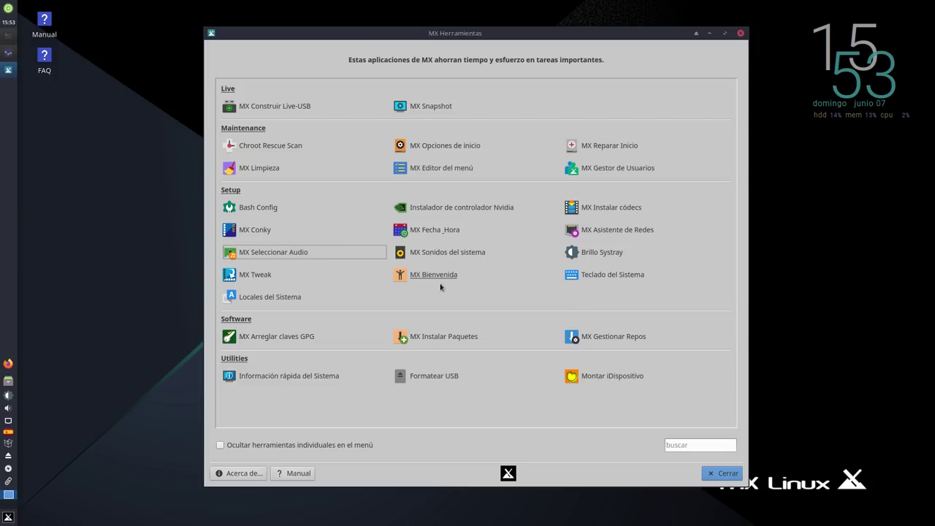
left_click(447, 253)
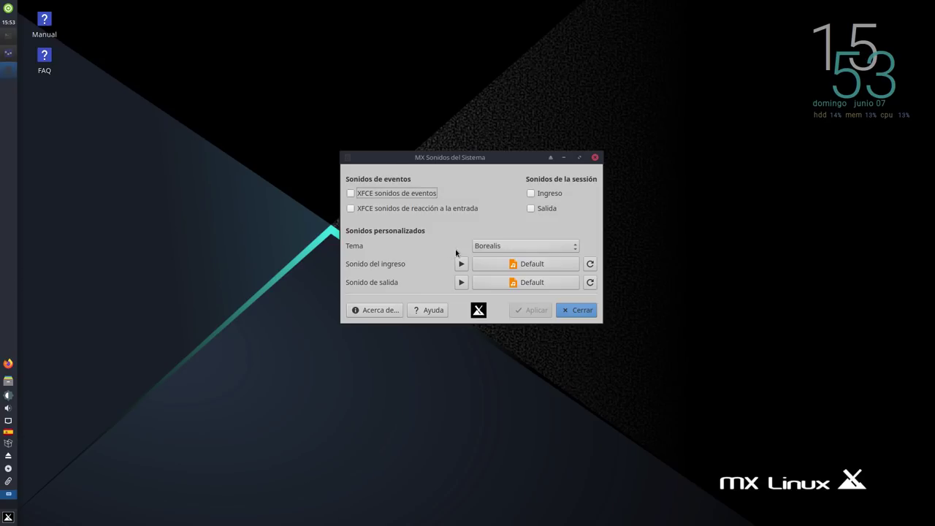
left_click(595, 158)
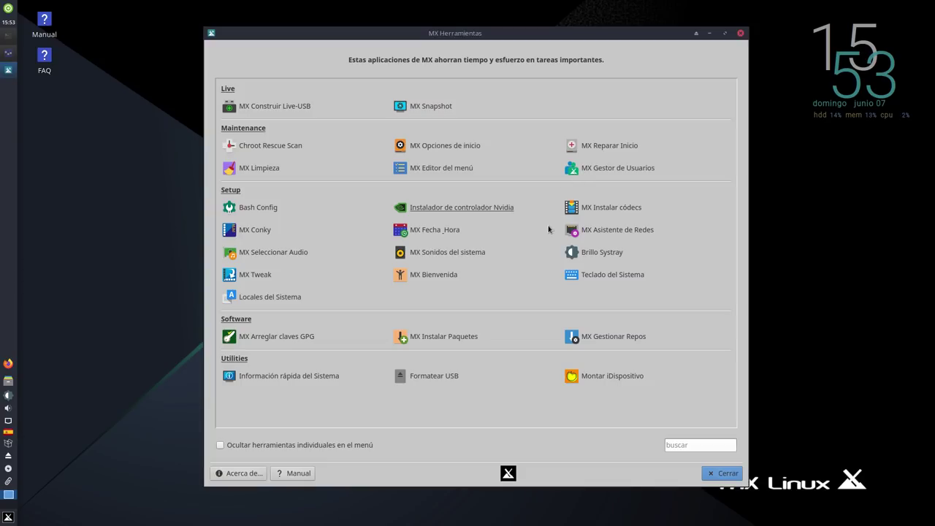
left_click(262, 276)
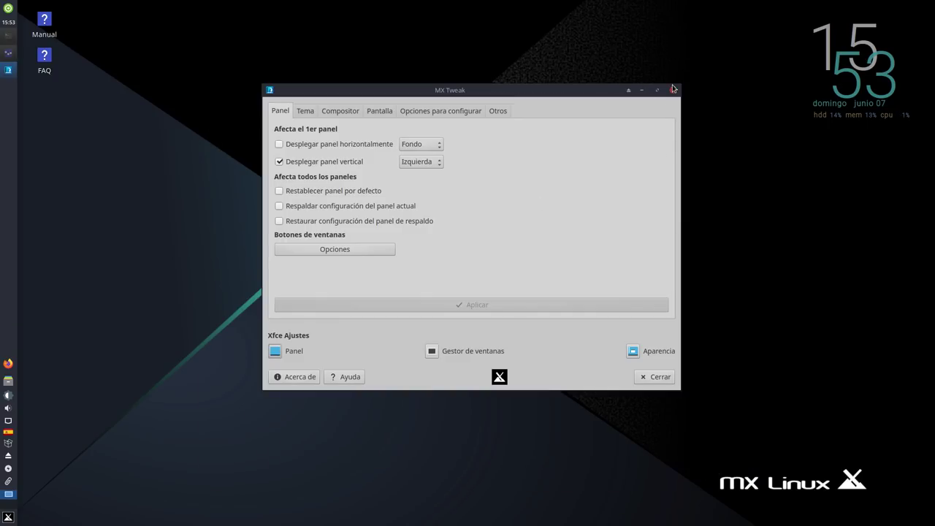
left_click(673, 89)
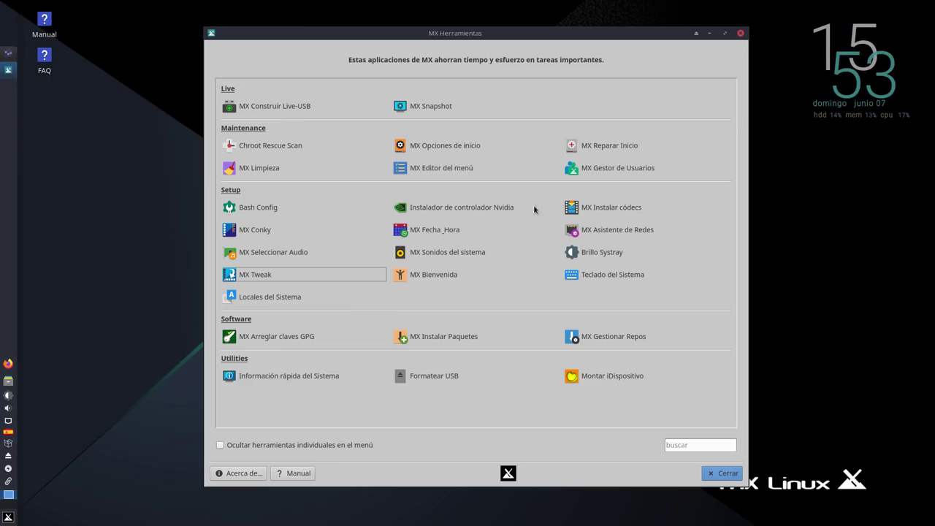
left_click(275, 302)
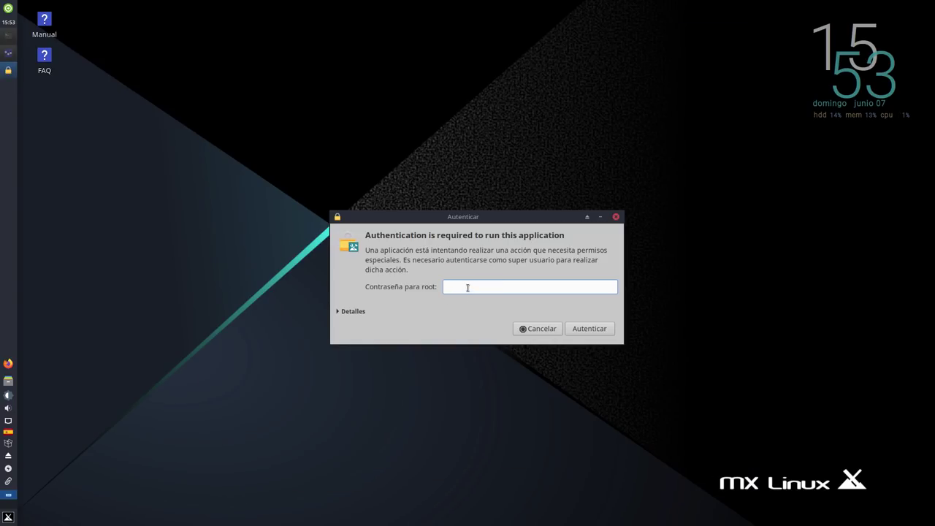
Authenticate Locales del Sistema with the root password, correcting a mistyped attempt
type("••")
key("BackSpace")
key("BackSpace")
key("BackSpace")
type("•••••••")
key("Return")
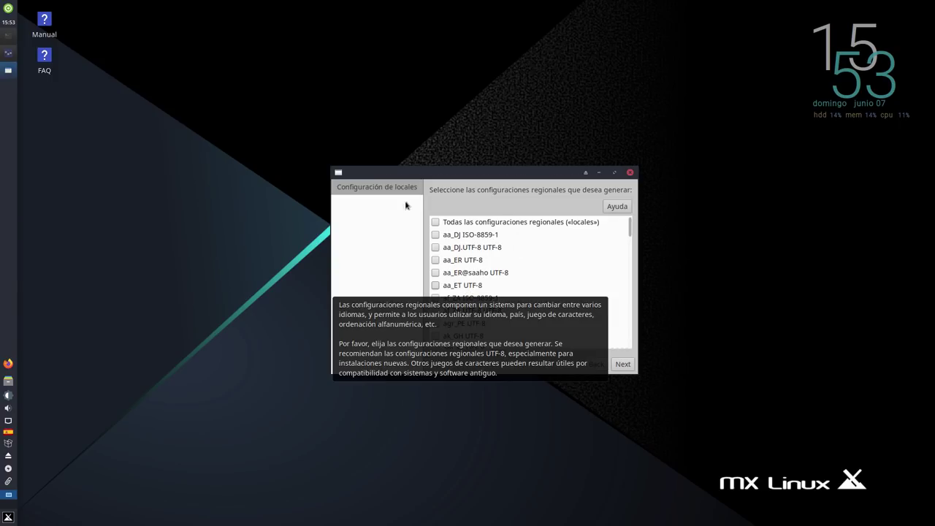
Close the locale window, confirm Quit in 'Really quit configuration?', and close the log
left_click_drag(476, 172, 415, 156)
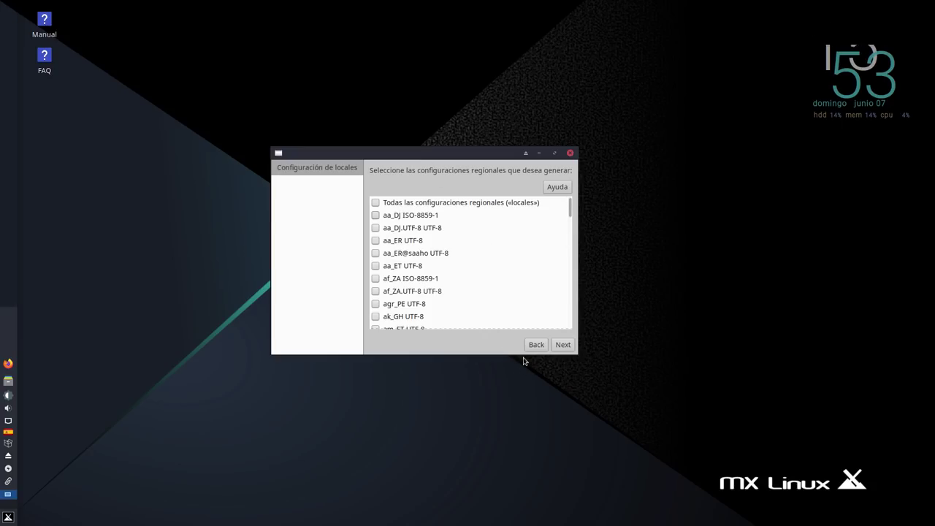
left_click(570, 152)
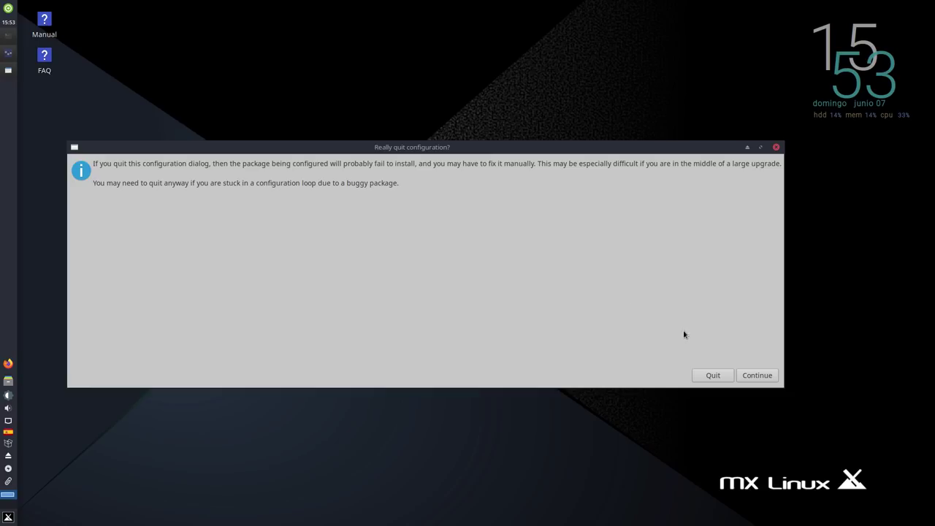
left_click(713, 376)
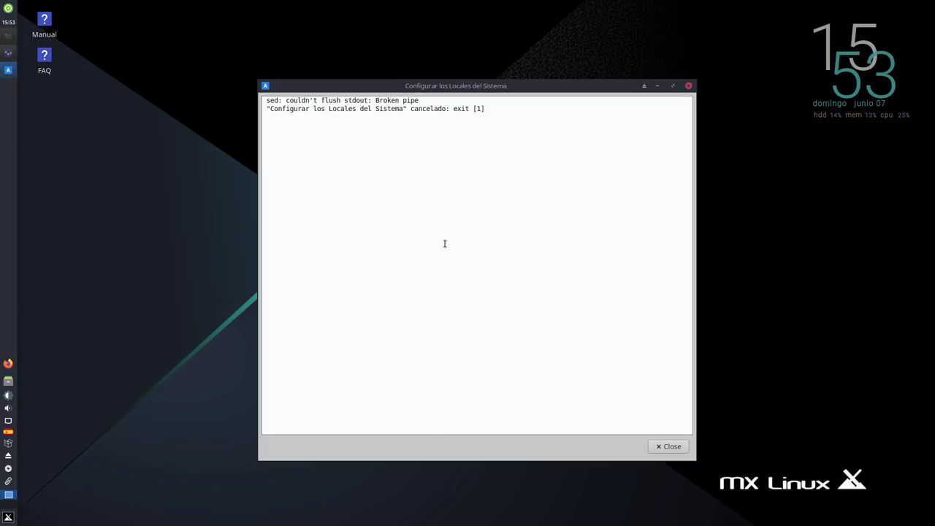
left_click(688, 86)
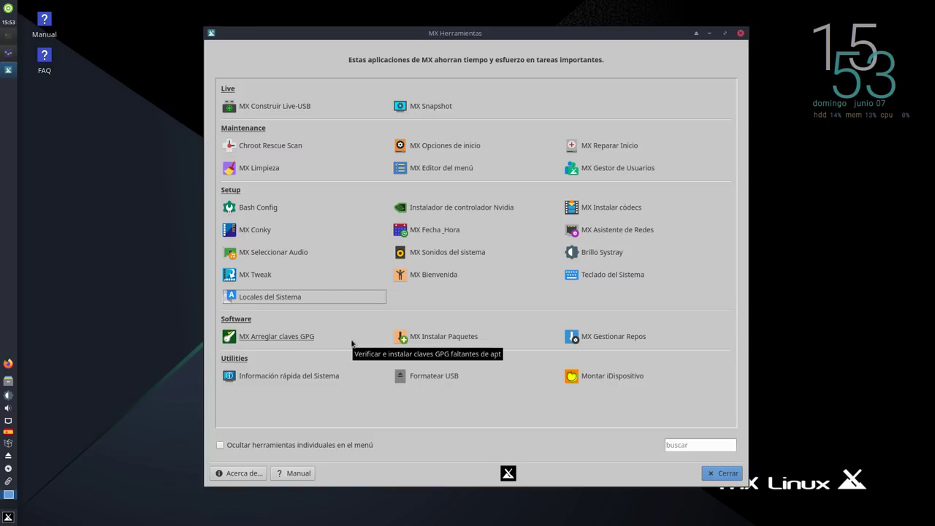
Run MX Arreglar claves GPG as root, close its good-signature results, then launch MX Instalar Paquetes
left_click(275, 335)
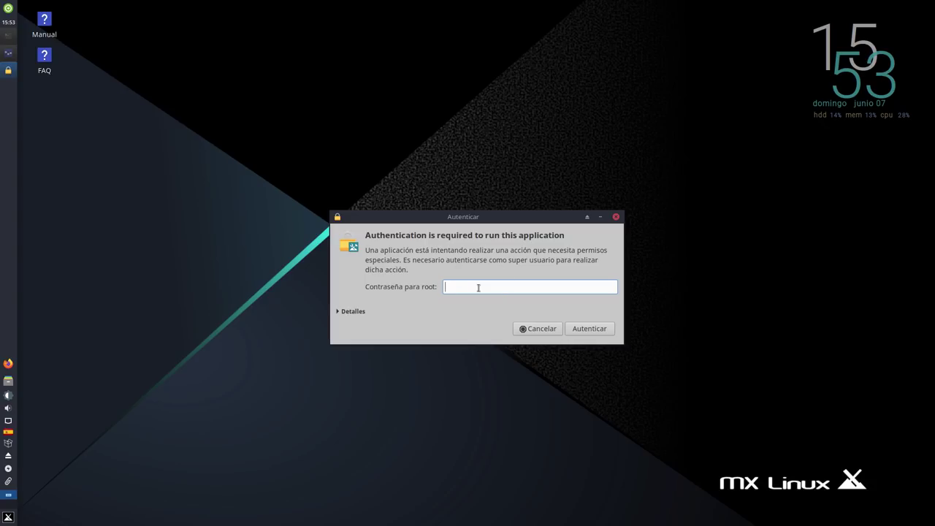
type("•••••••")
key("Return")
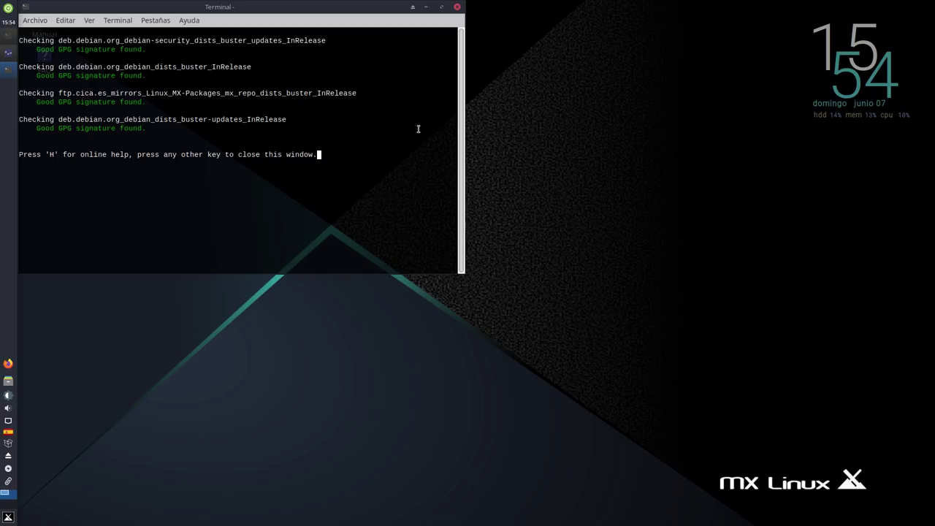
left_click(457, 7)
left_click(443, 341)
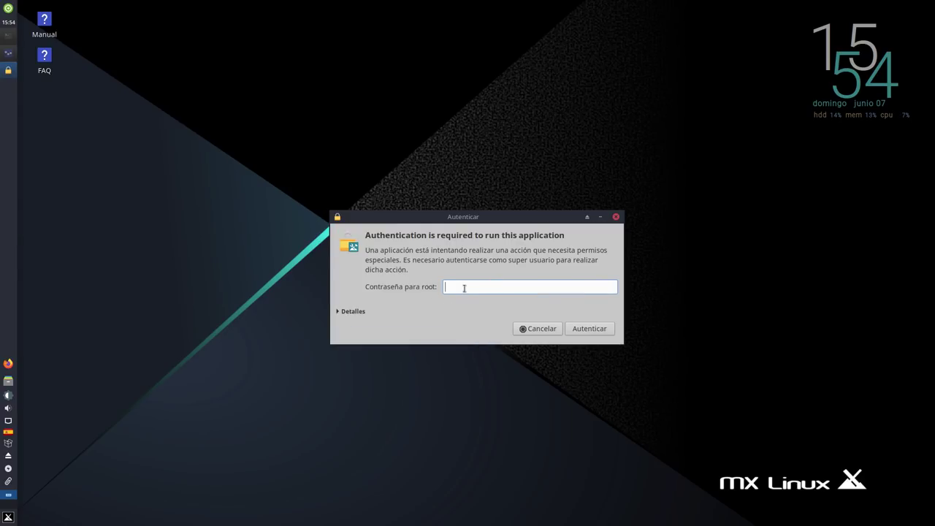
Authenticate MX Instalar Paquetes and enlarge its window to show more categories
type("••••••")
key("Return")
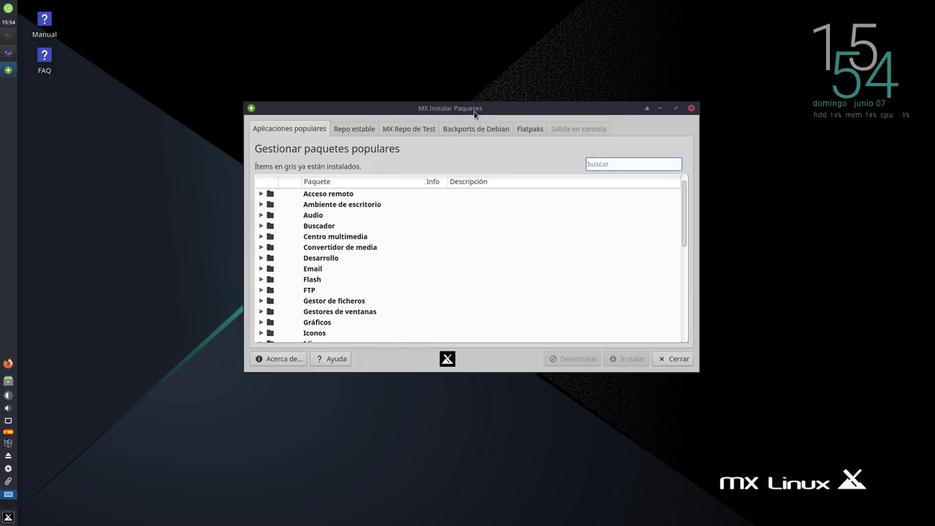
left_click_drag(474, 110, 397, 57)
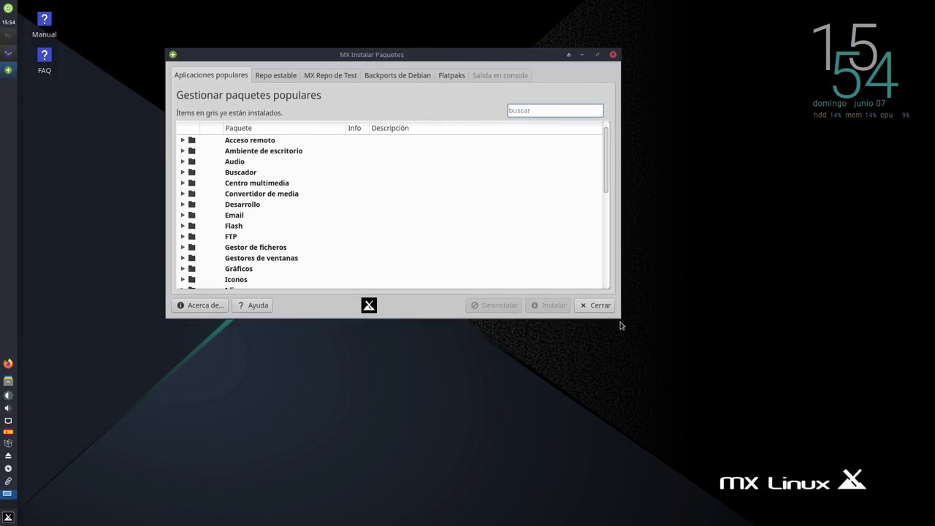
left_click_drag(618, 322, 626, 499)
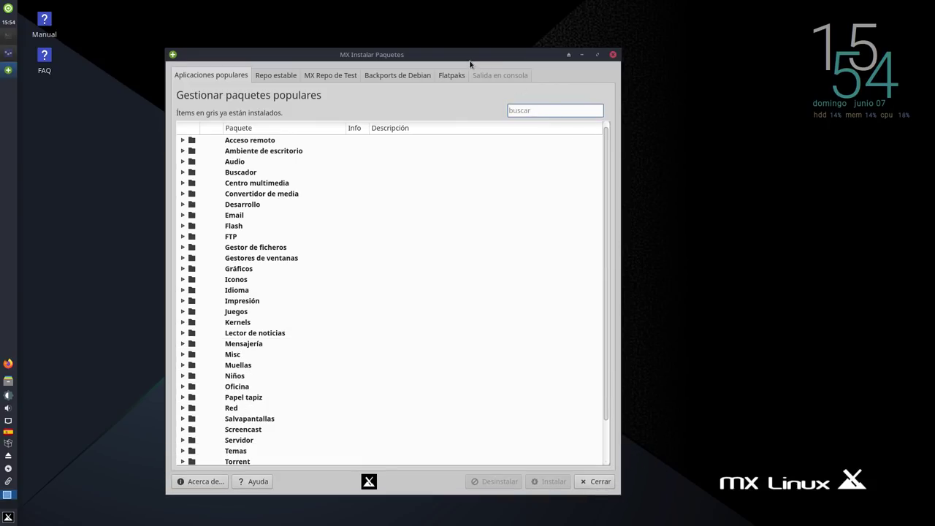
left_click_drag(470, 55, 503, 56)
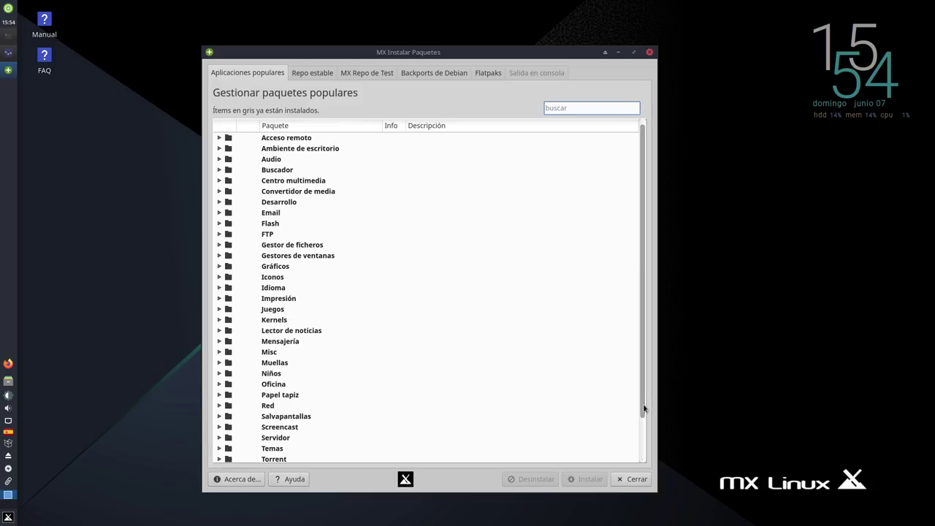
left_click_drag(642, 409, 643, 425)
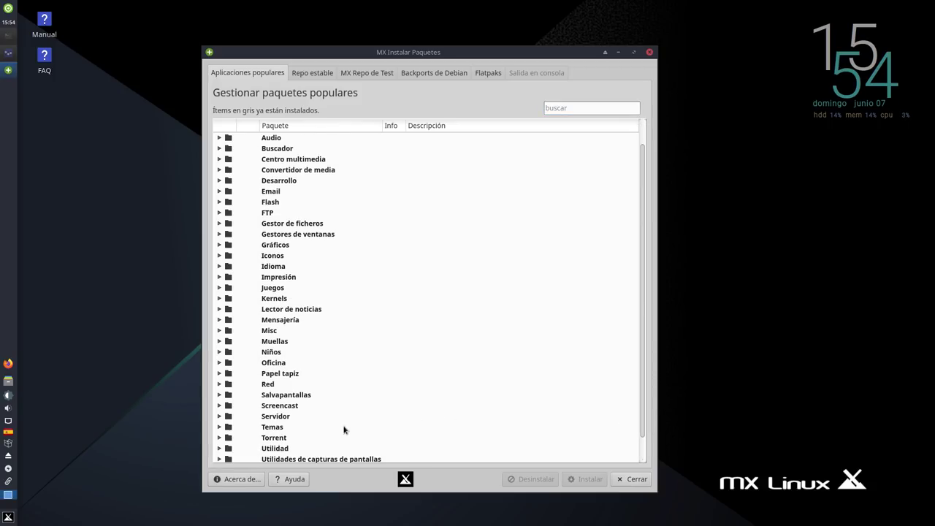
Expand Screencast and tick SimpleScreenRecorder for installation
scroll(342, 421, "down", 1)
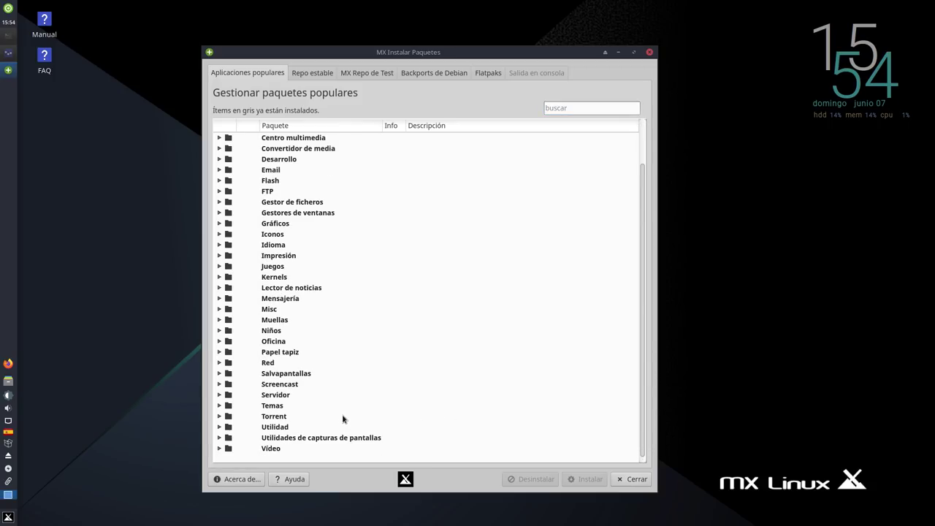
left_click(220, 383)
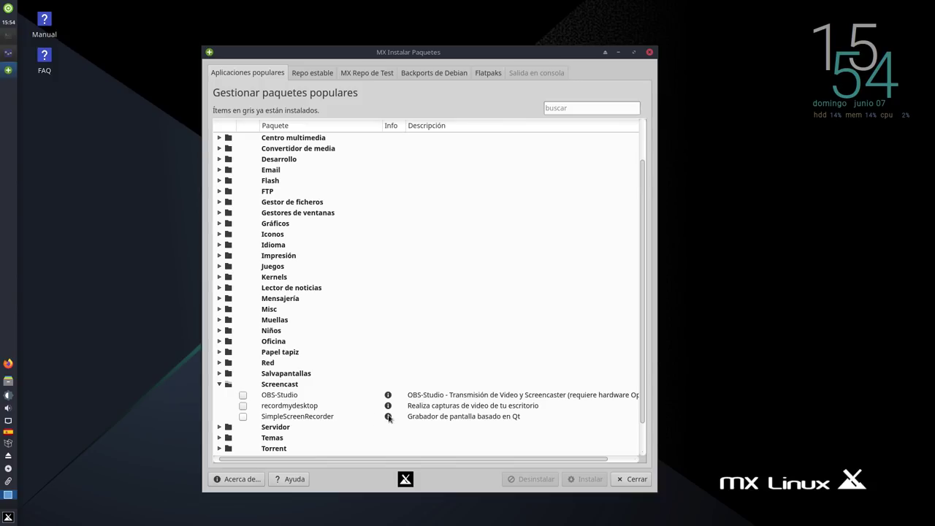
left_click(244, 417)
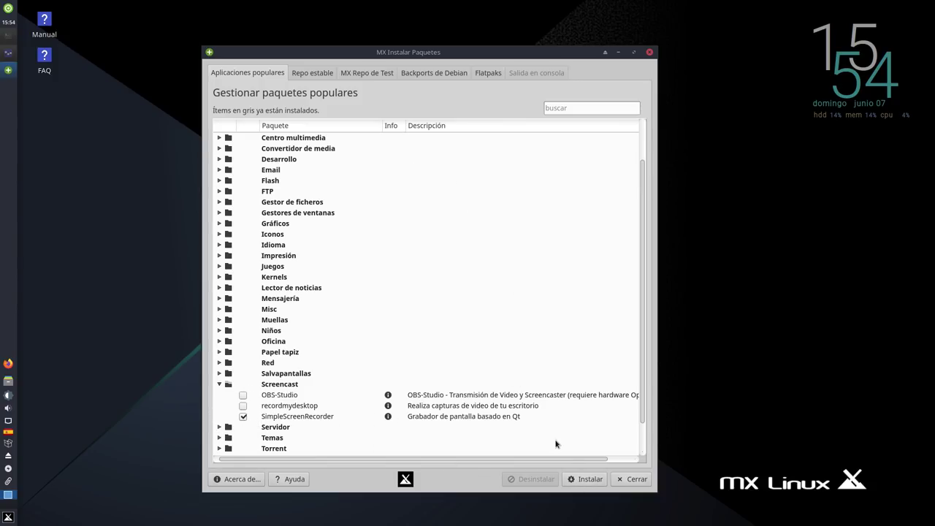
Install SimpleScreenRecorder 0.3.11-1+b1 after reviewing the change details, then dismiss the Hecho notice
left_click(584, 479)
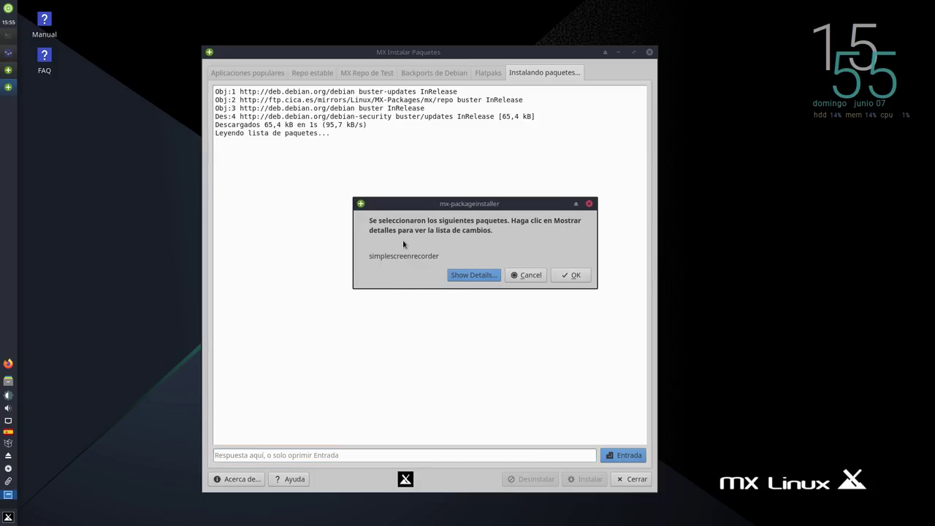
left_click(453, 274)
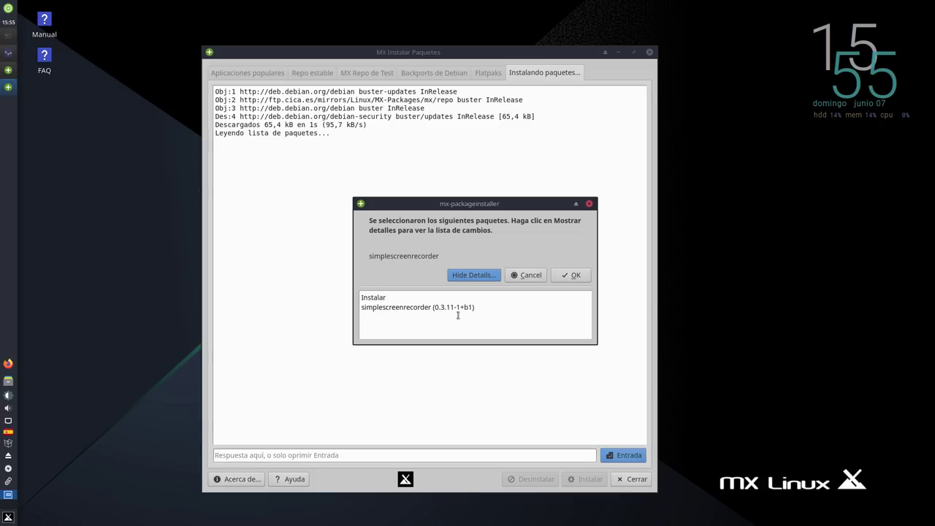
left_click(576, 280)
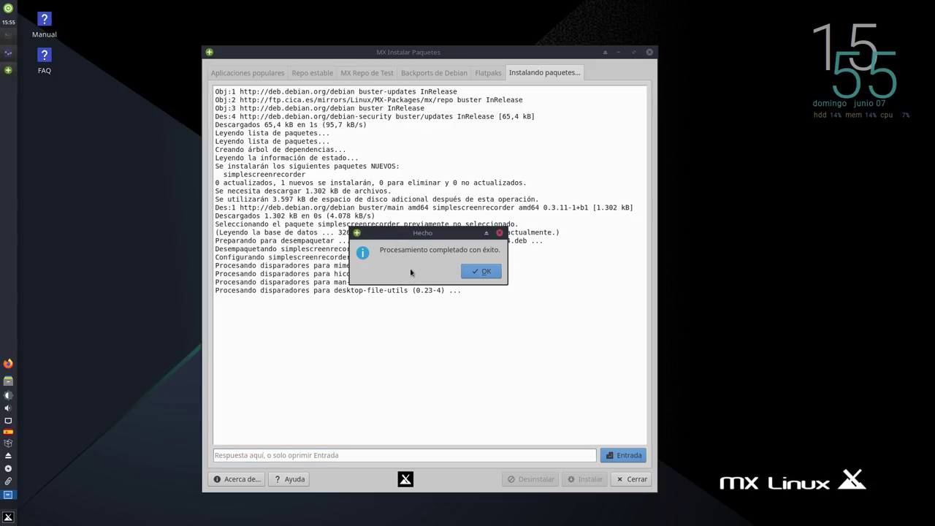
left_click(477, 272)
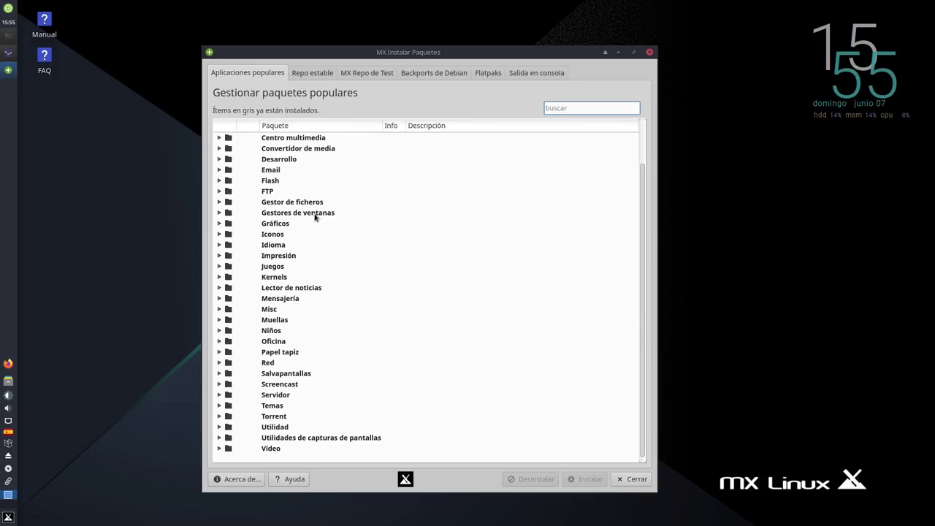
Browse the Repo estable and MX Repo de Test package lists, dismissing the test-repository warning
left_click(320, 74)
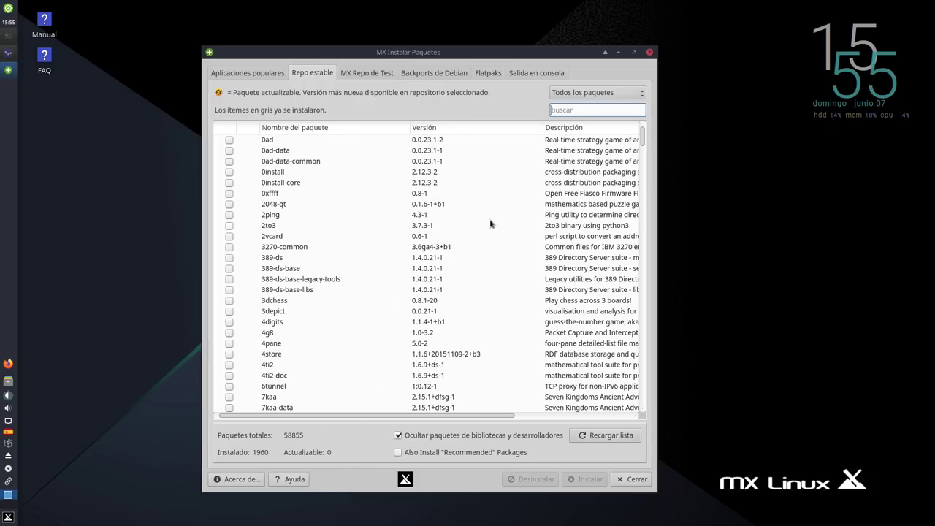
scroll(475, 220, "down", 9)
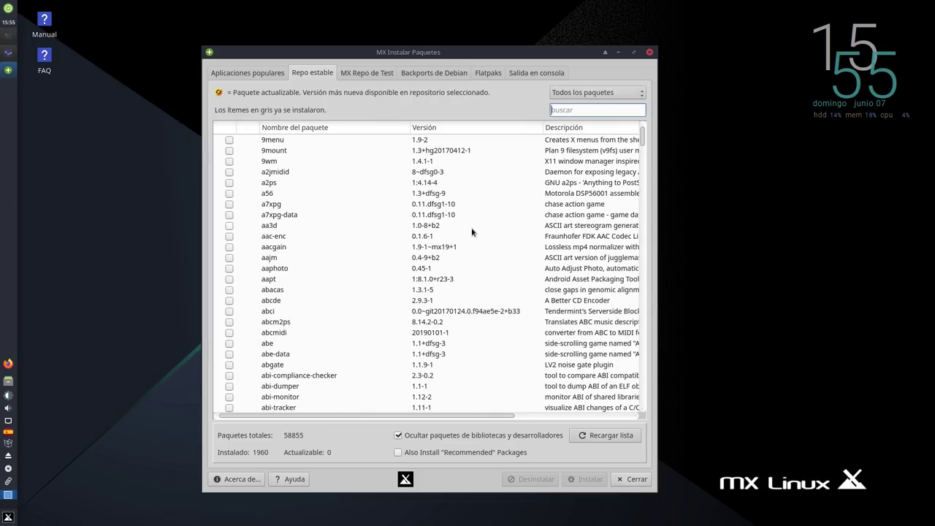
scroll(474, 204, "up", 7)
scroll(475, 203, "up", 2)
left_click(354, 74)
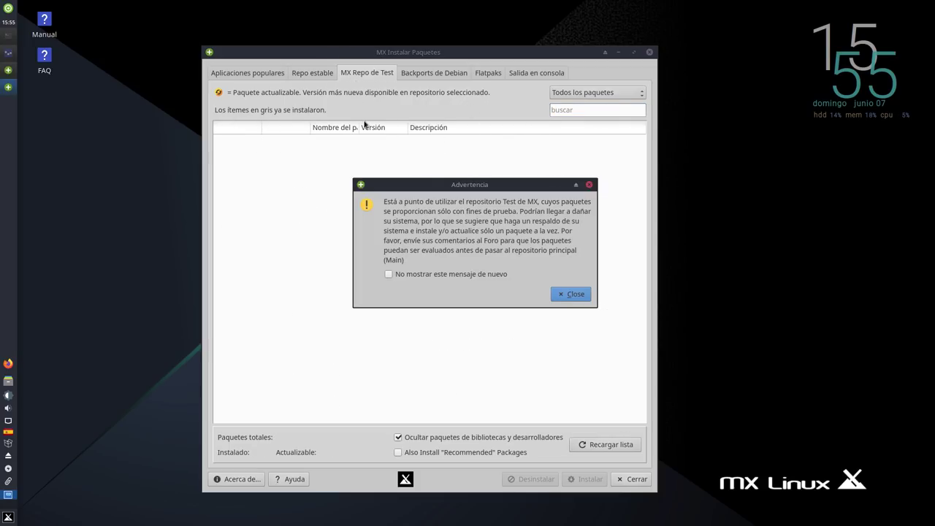
left_click(571, 294)
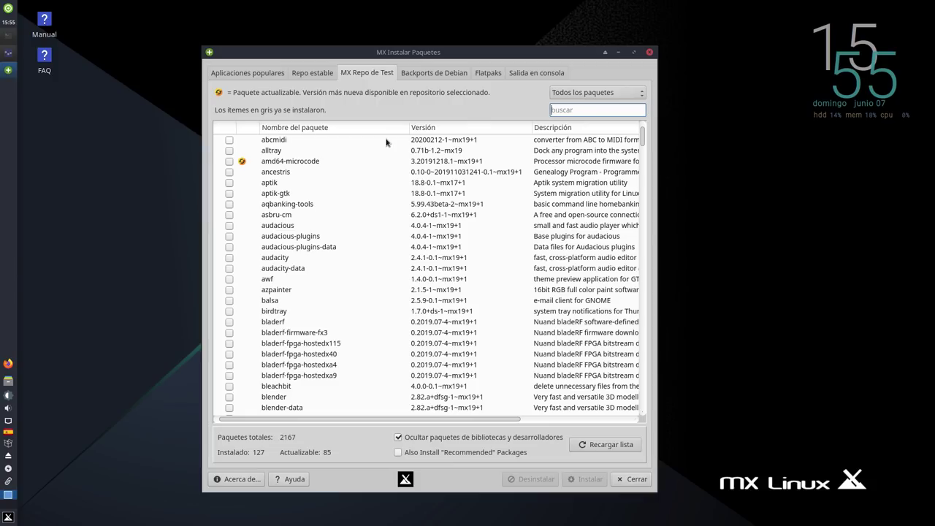
scroll(342, 261, "down", 3)
scroll(343, 264, "up", 3)
scroll(344, 261, "down", 10)
scroll(352, 252, "down", 6)
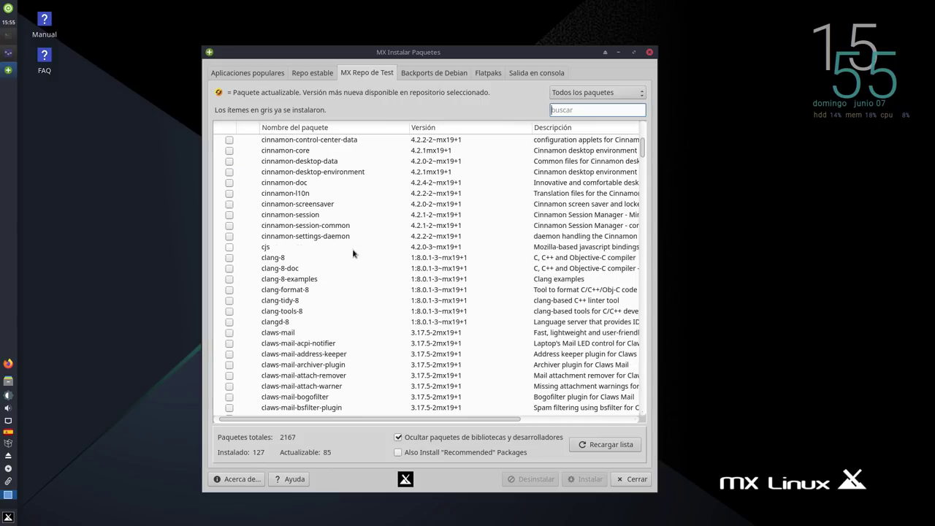
scroll(350, 251, "up", 16)
View the 2599 Debian Backports packages, then open Flatpaks, which asks for root authentication
left_click(428, 73)
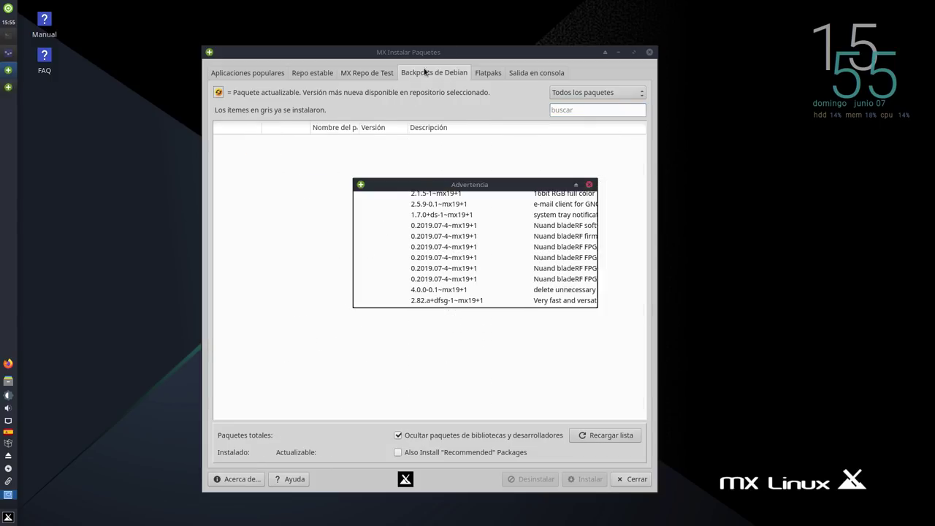
left_click(572, 293)
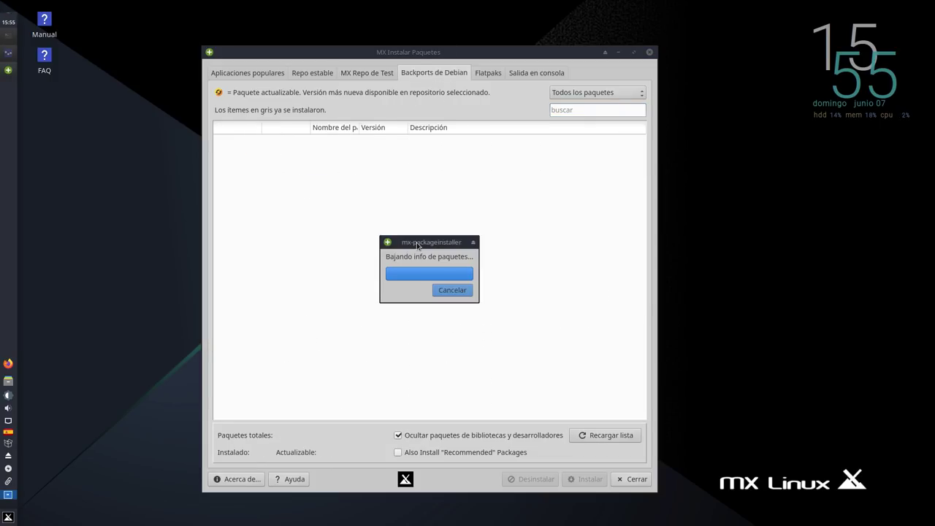
left_click(486, 77)
left_click(561, 285)
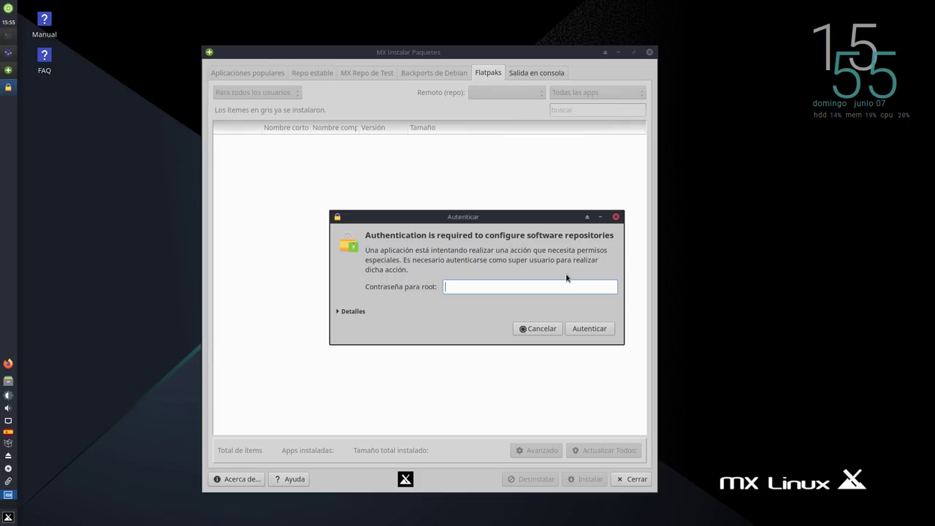
key("Return")
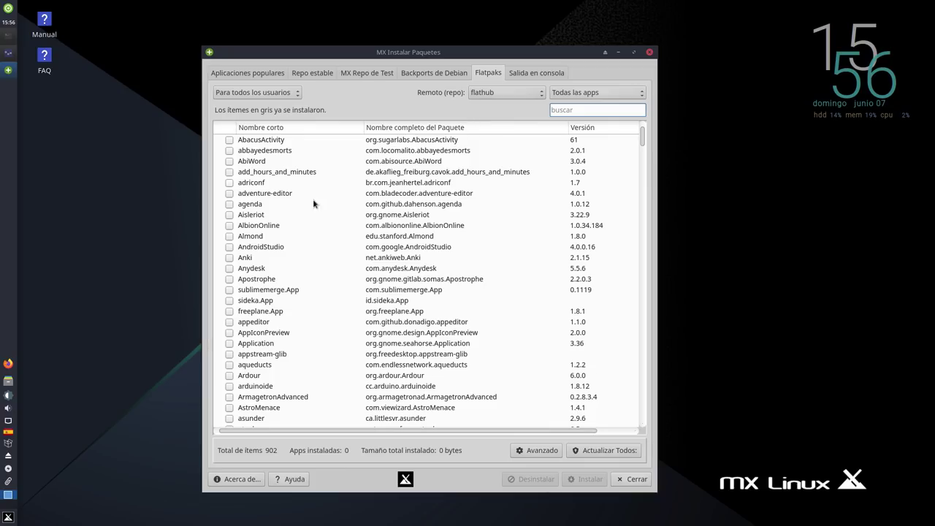
scroll(415, 284, "down", 4)
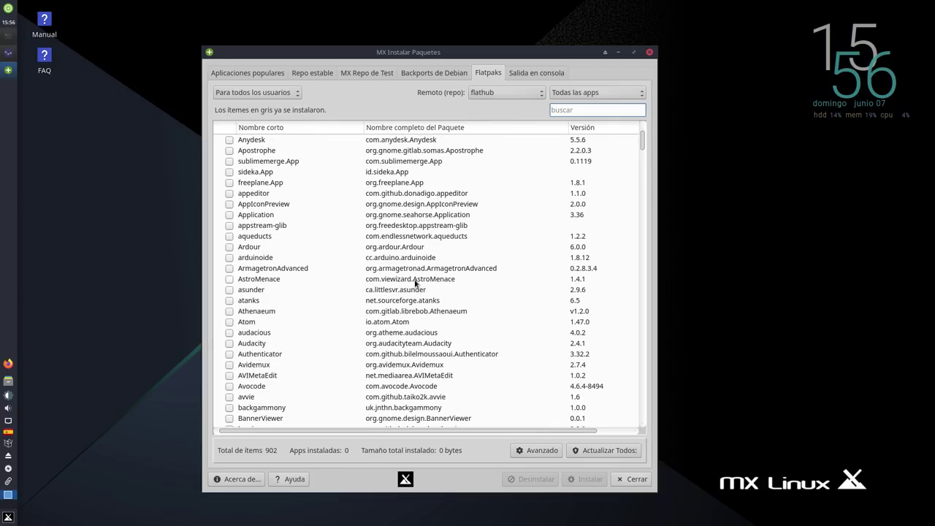
scroll(415, 283, "down", 3)
scroll(416, 282, "down", 20)
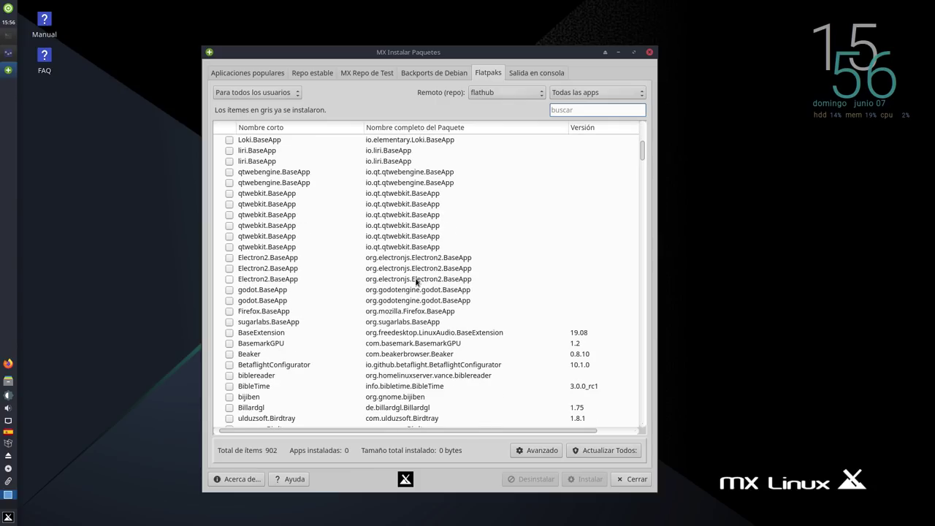
scroll(417, 278, "down", 11)
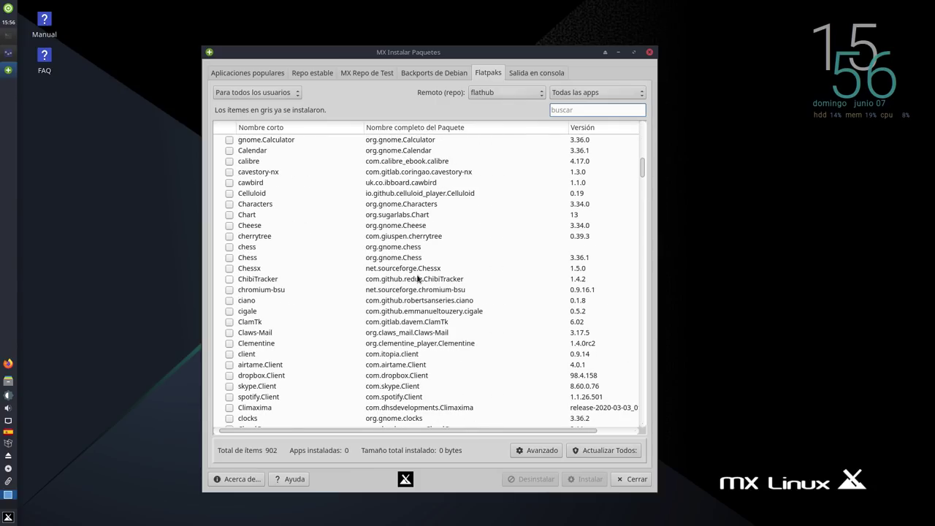
scroll(417, 278, "down", 5)
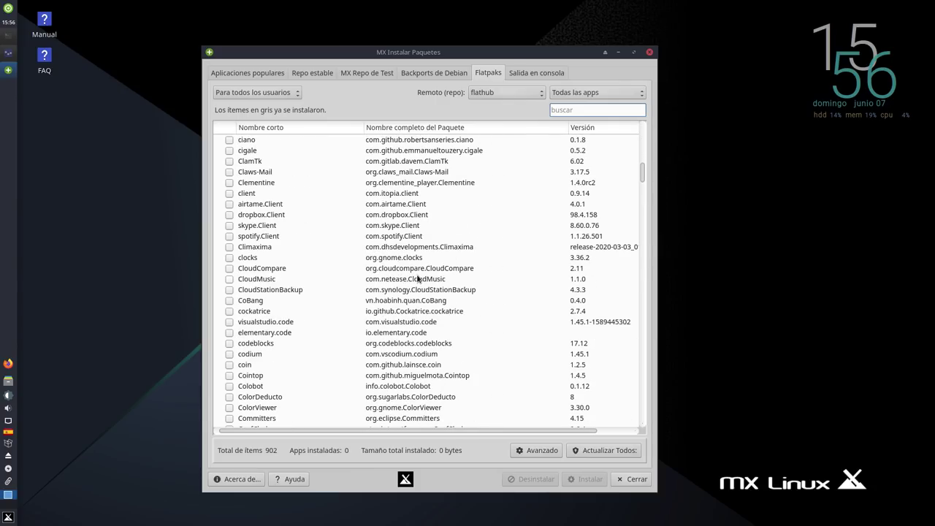
scroll(418, 278, "down", 5)
scroll(418, 279, "up", 12)
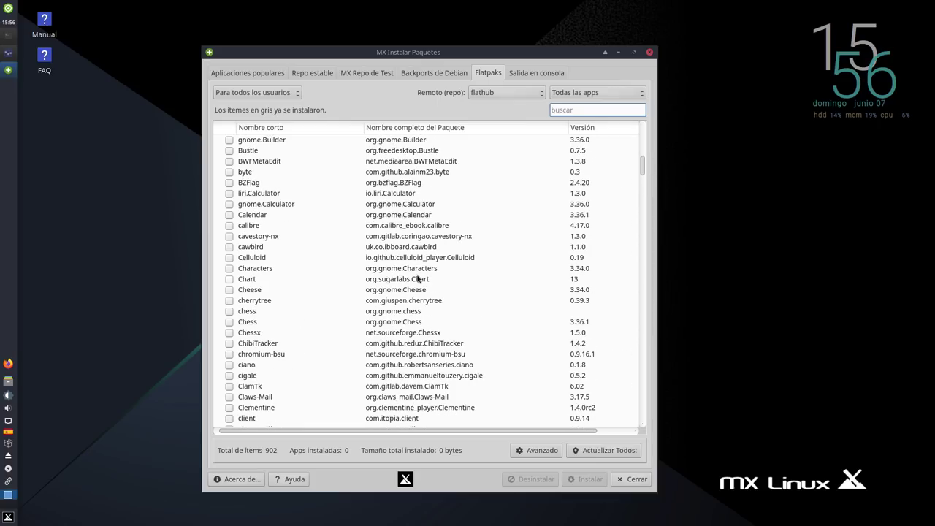
scroll(417, 278, "down", 20)
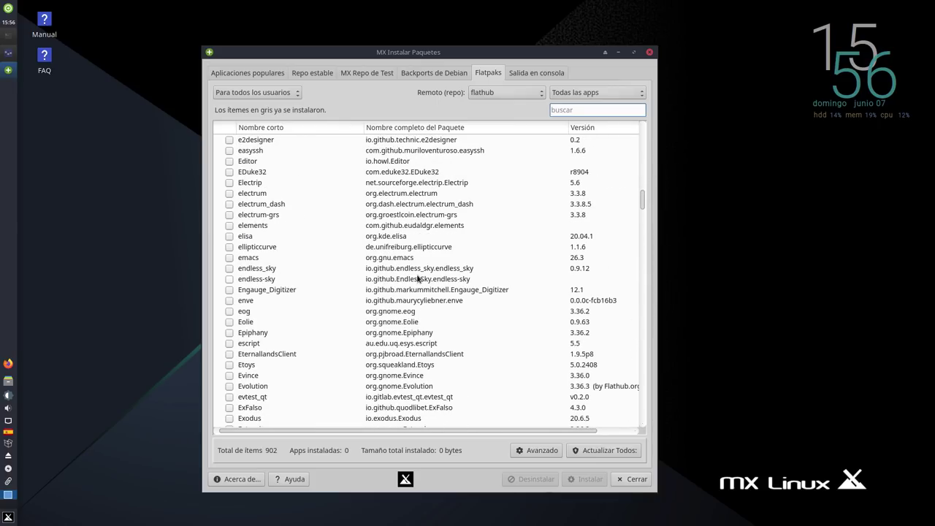
scroll(418, 278, "down", 20)
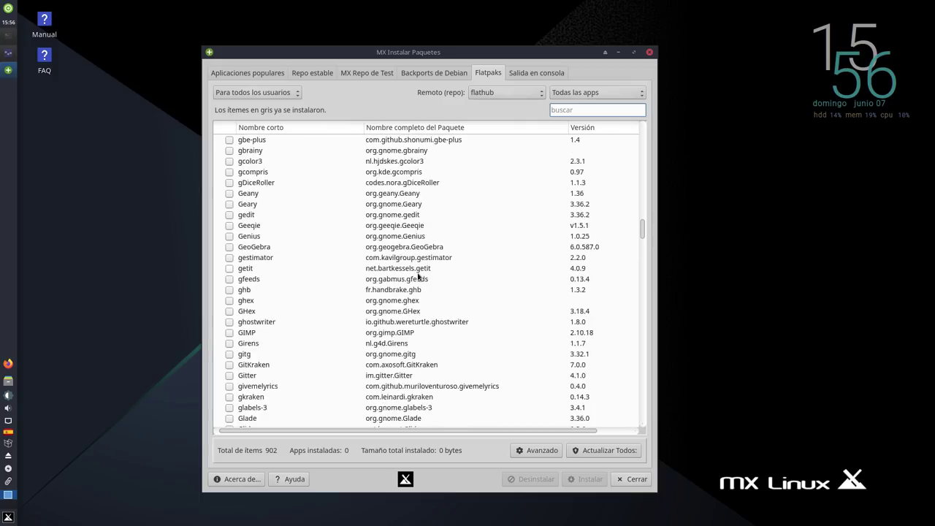
scroll(418, 278, "down", 20)
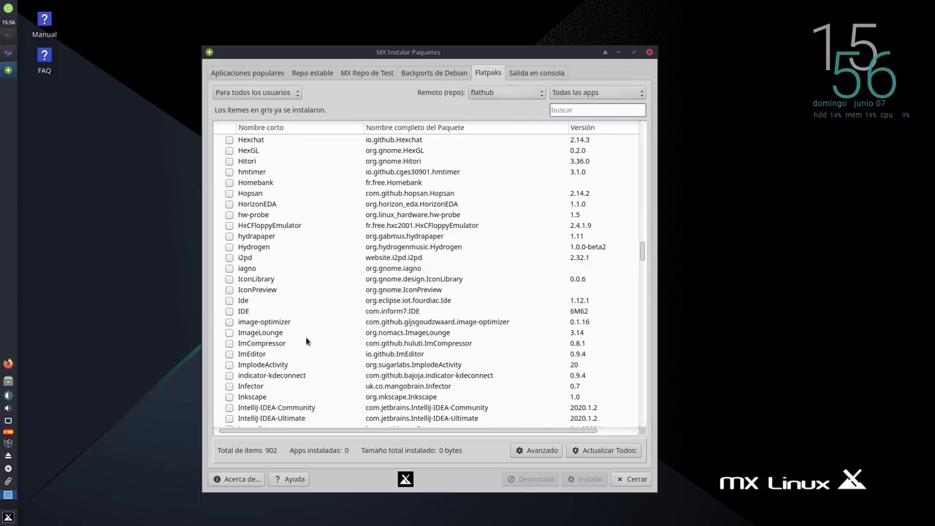
scroll(307, 341, "down", 20)
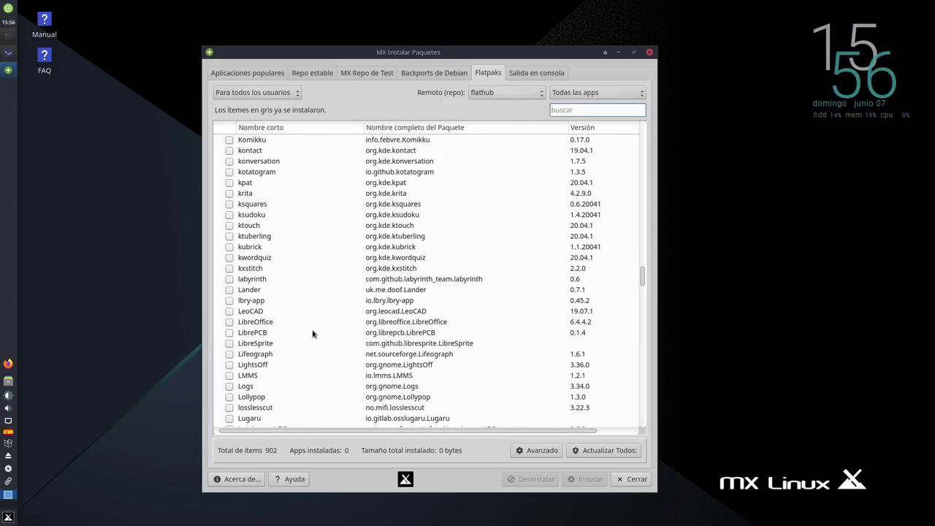
scroll(313, 333, "down", 20)
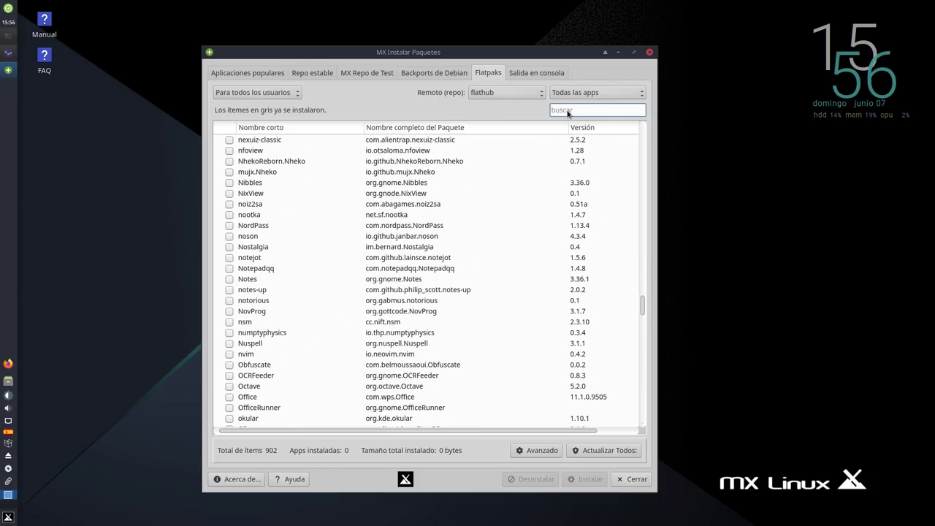
Search flatpaks for 'spo' and tick spotify.Client 1.1.26.501 for installation
type("spo")
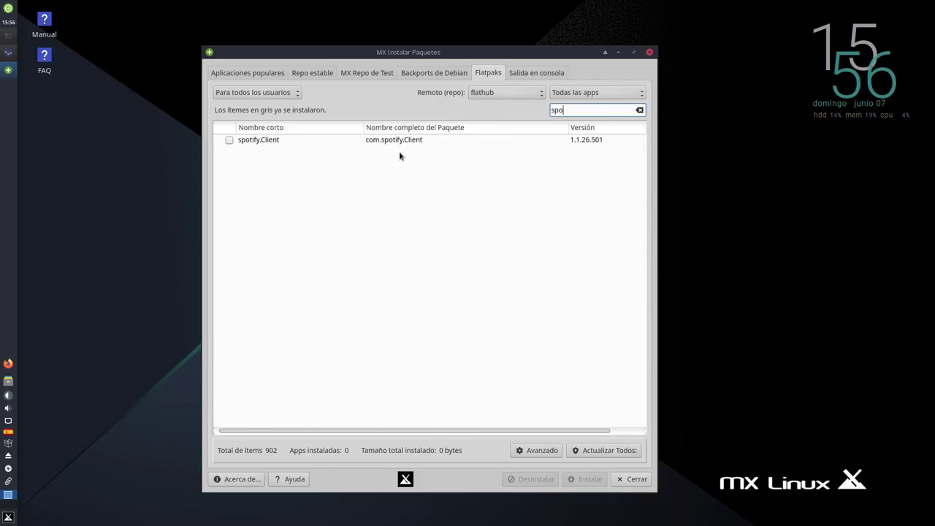
left_click(387, 146)
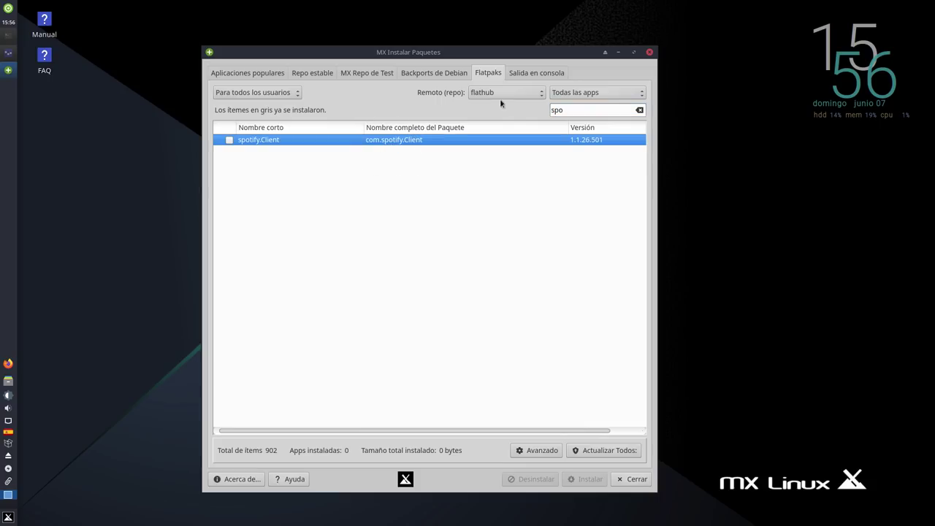
left_click(533, 74)
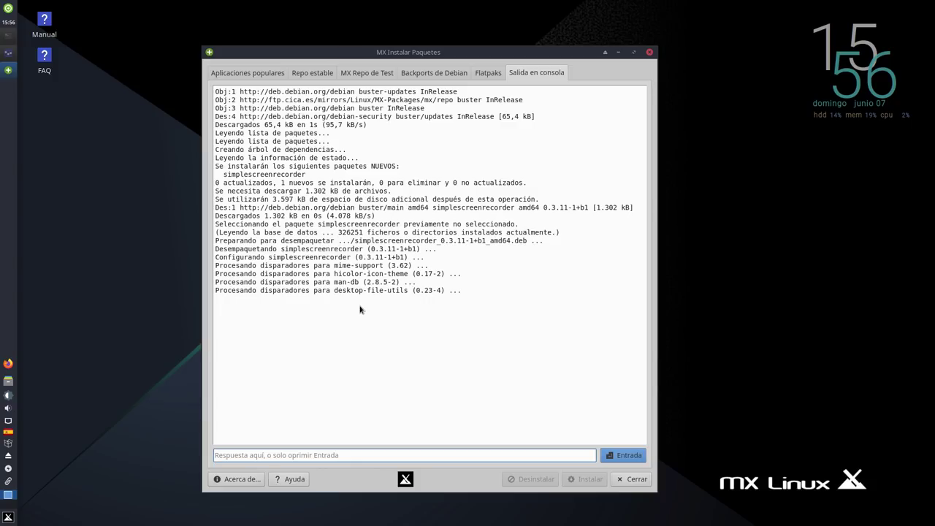
left_click(489, 76)
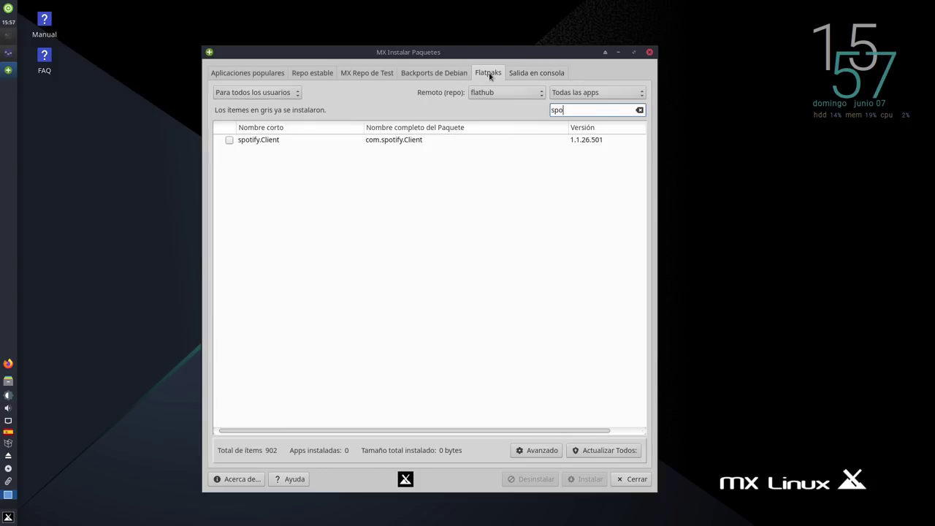
left_click(229, 140)
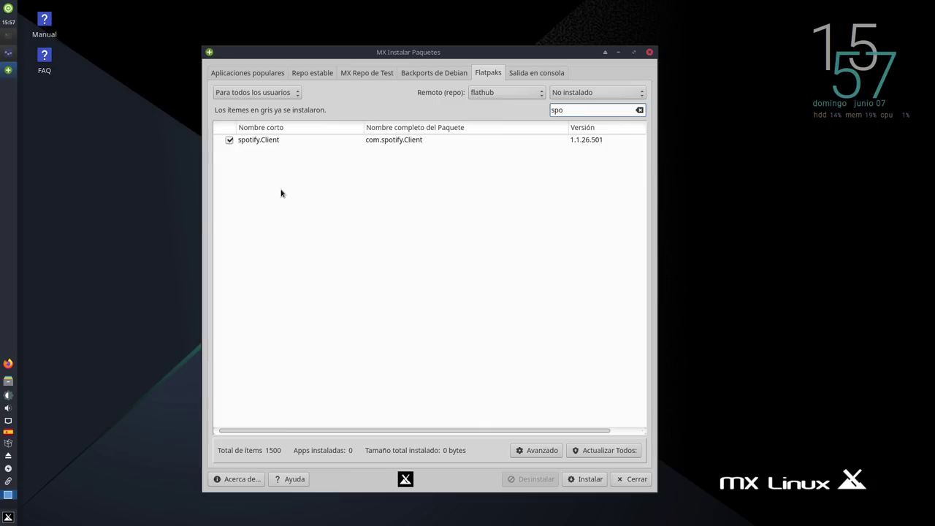
Install the com.spotify.Client/x86_64/stable flatpak from flathub after reviewing the package details
left_click(582, 479)
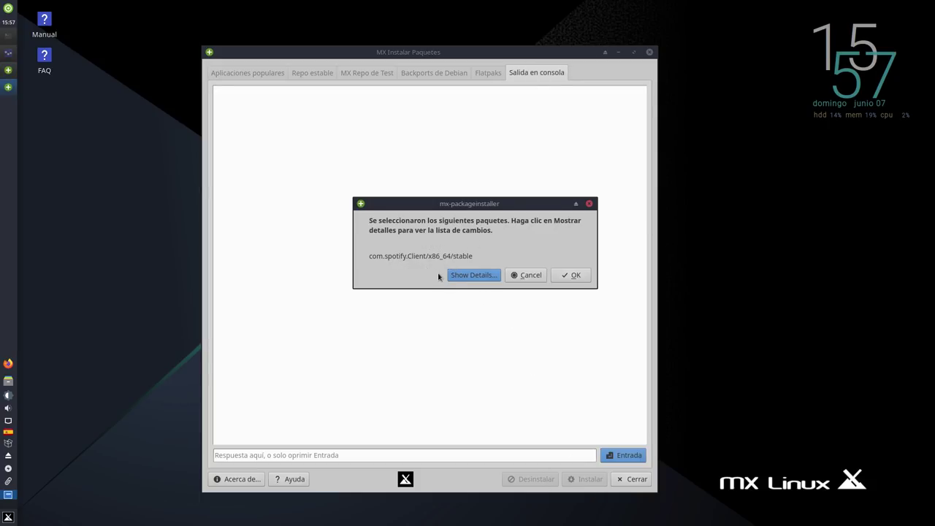
left_click(469, 275)
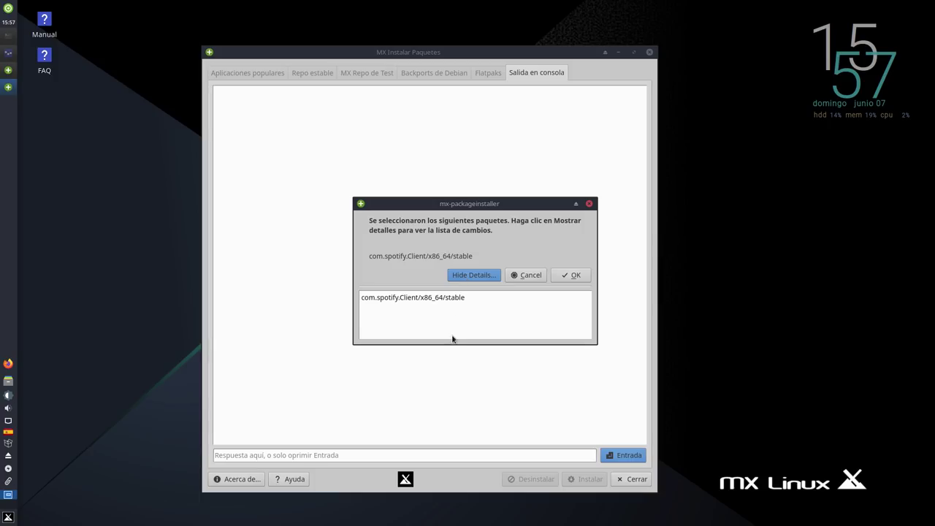
left_click(568, 278)
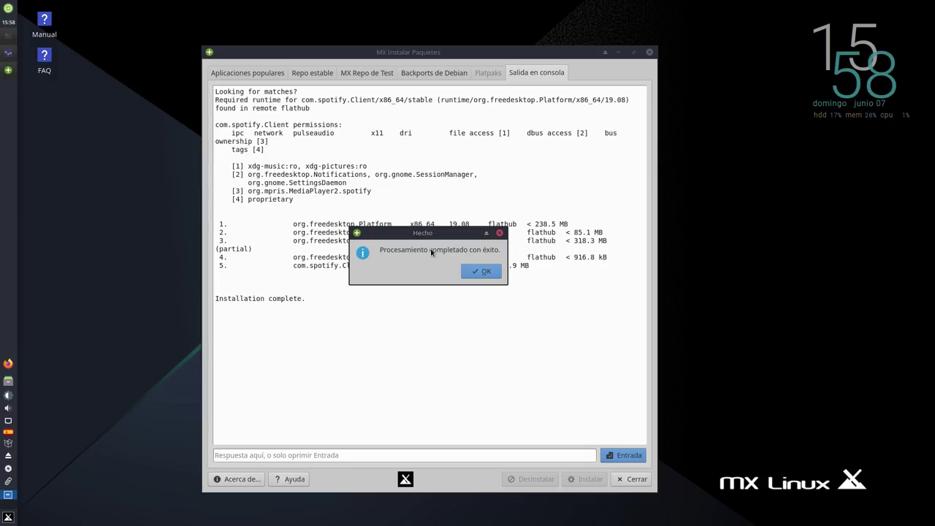
Dismiss the Hecho notice so Flatpaks shows spotify.Client installed (1 app, 971.7 MB)
left_click_drag(439, 234, 438, 305)
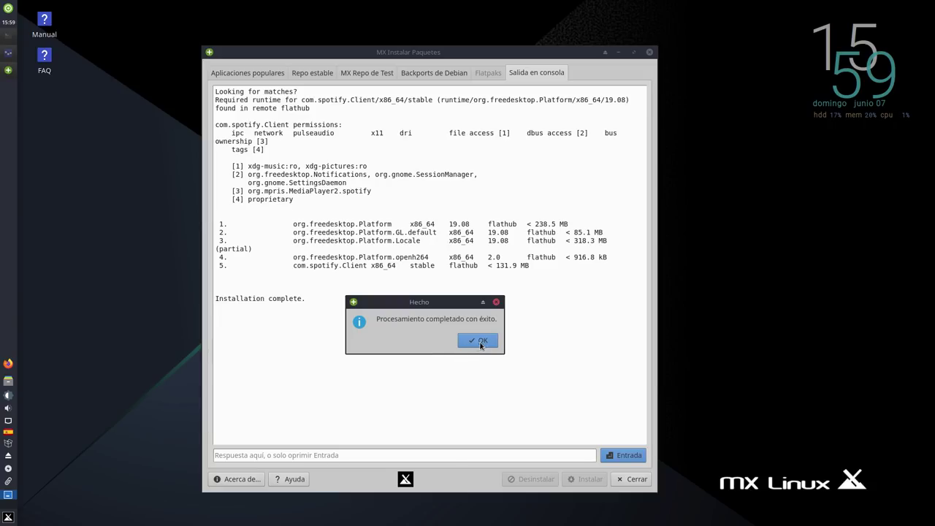
left_click(480, 342)
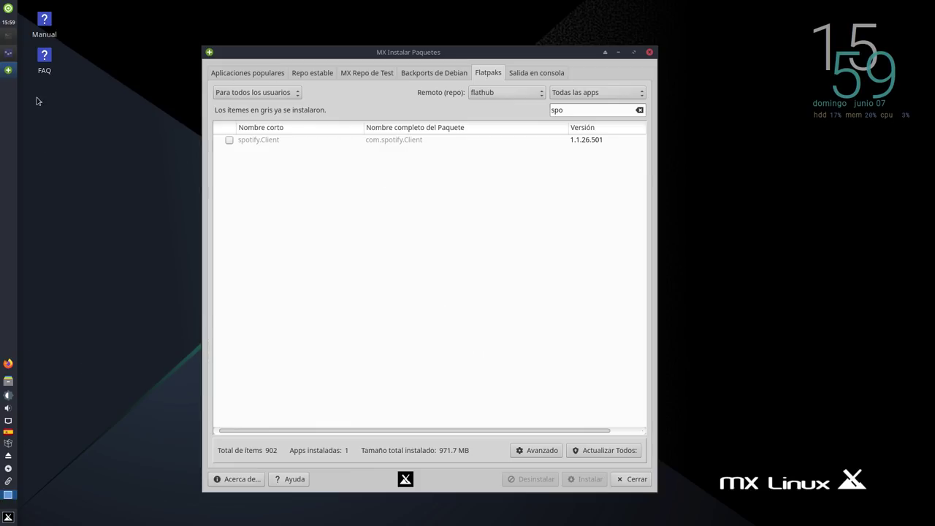
left_click(9, 517)
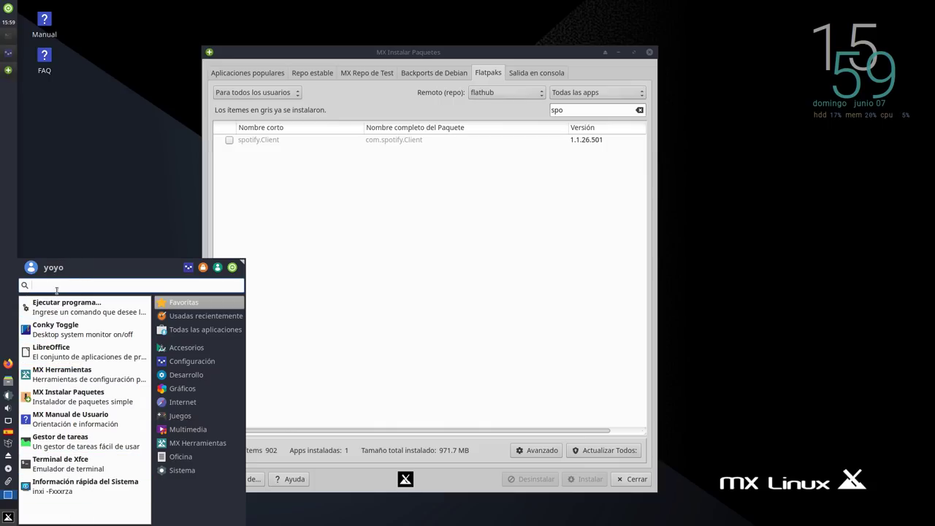
type("spo")
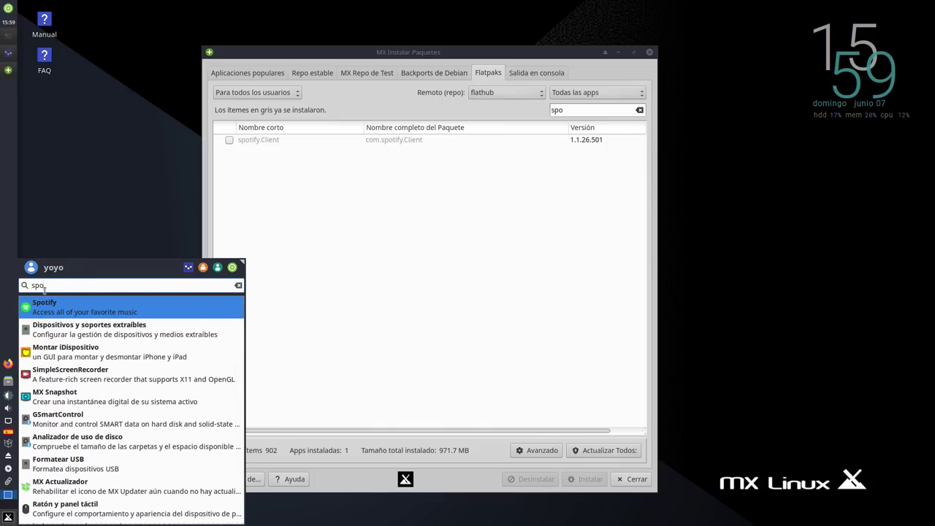
left_click(116, 314)
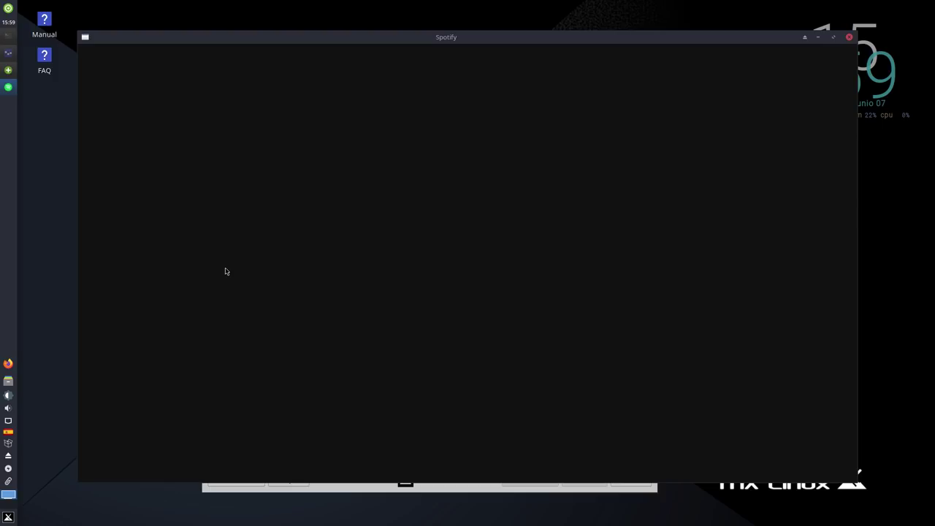
left_click(849, 38)
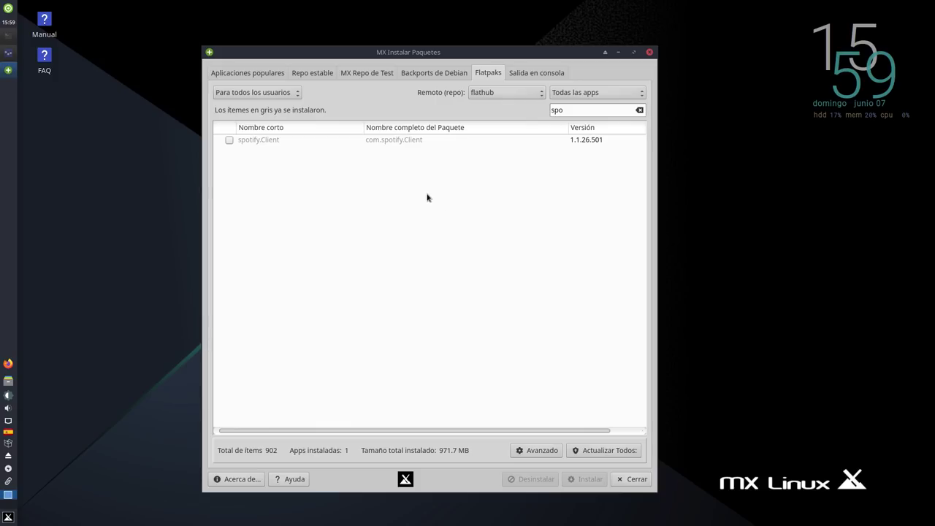
Check flatpaks for updates (none found), mark spotify.Client for uninstalling, and open the flatpak remotes manager
left_click(604, 450)
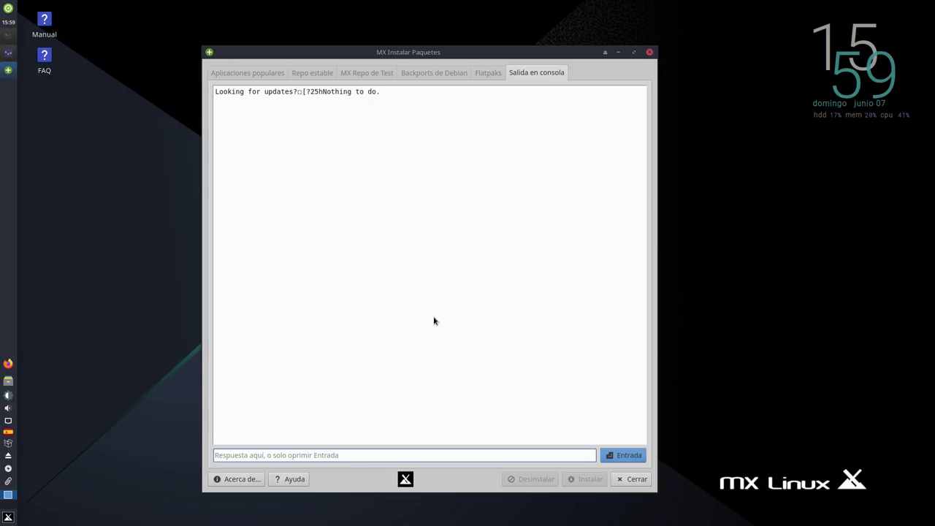
left_click(481, 271)
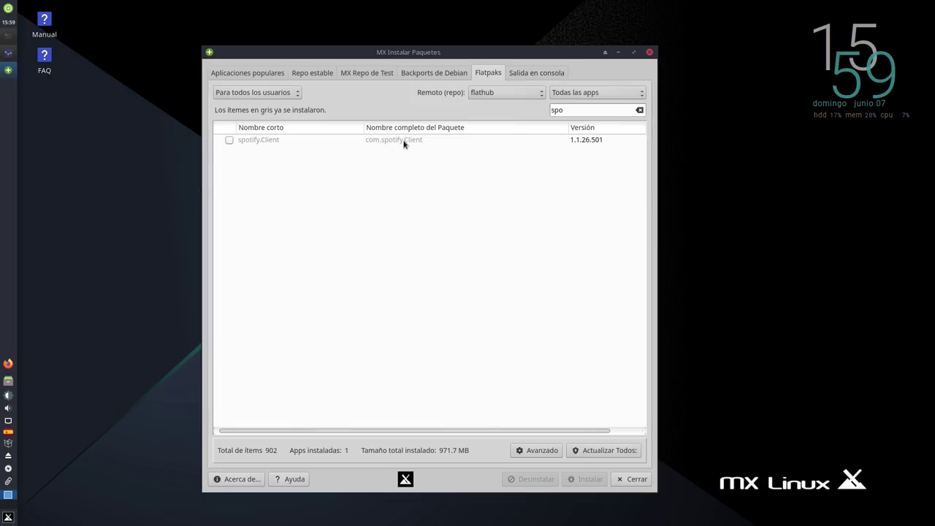
left_click(404, 142)
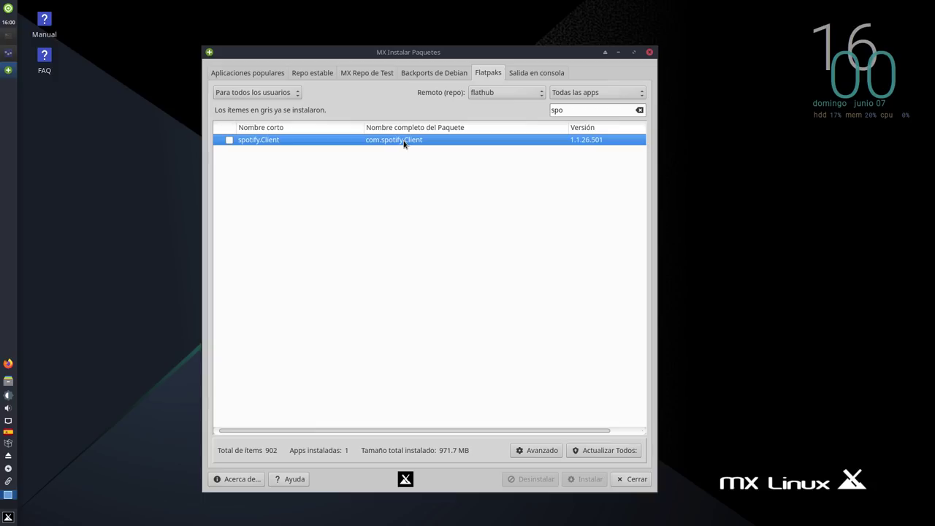
left_click(229, 142)
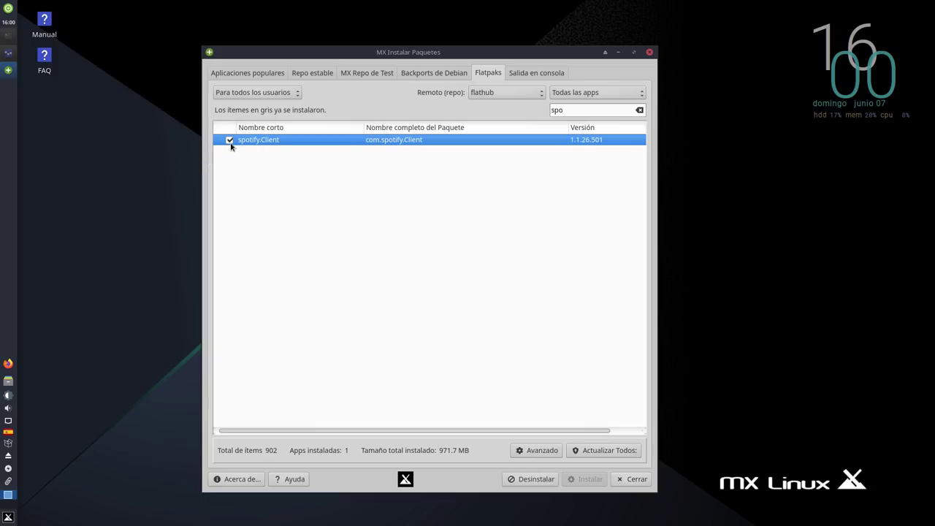
left_click(343, 134)
left_click(536, 449)
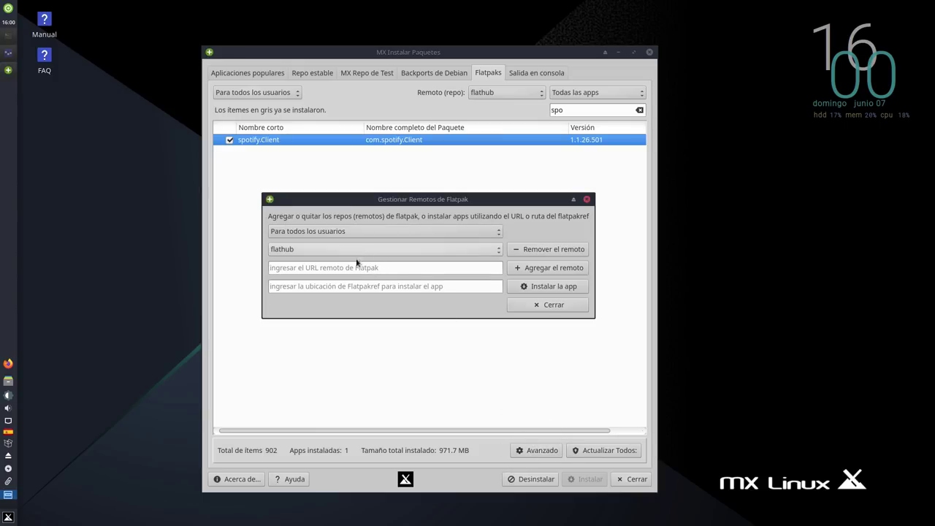
left_click(553, 305)
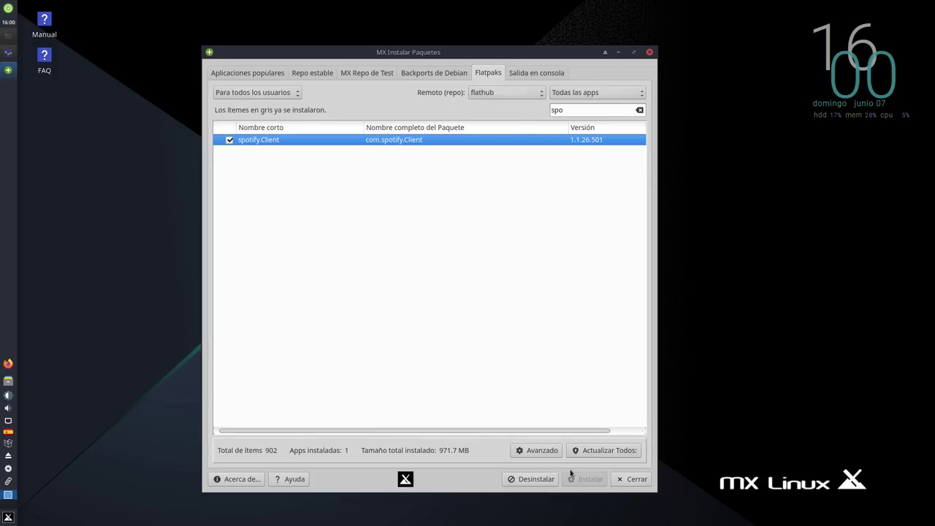
Close the package installer, view the quick system information report, then close it and MX Herramientas
left_click(632, 479)
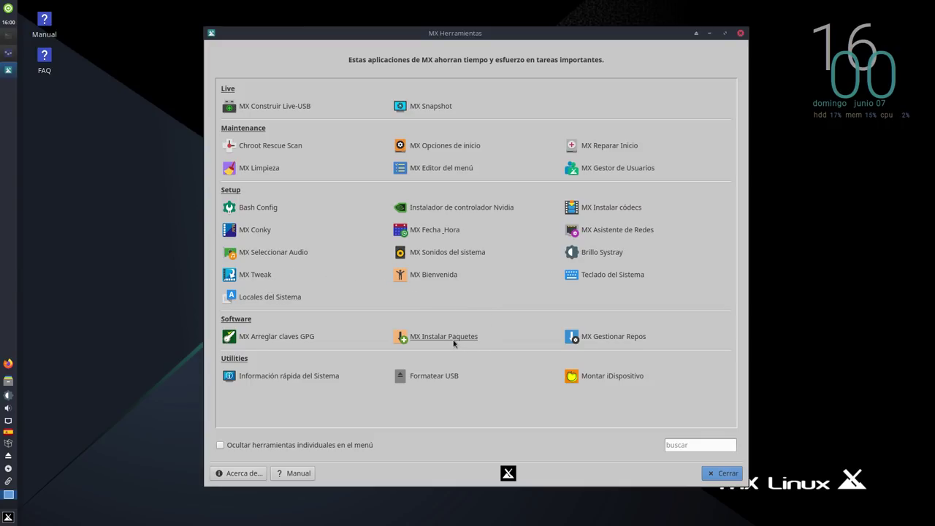
left_click(316, 376)
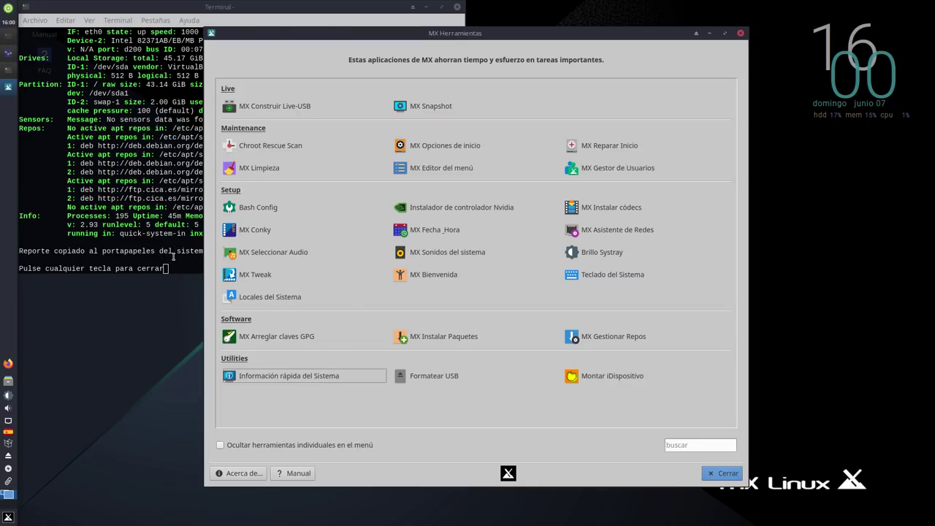
left_click(173, 256)
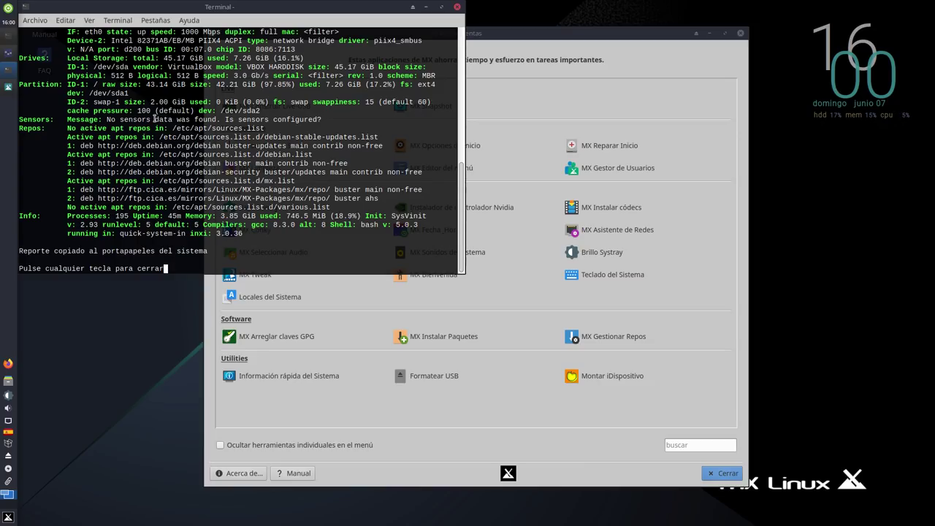
left_click(457, 9)
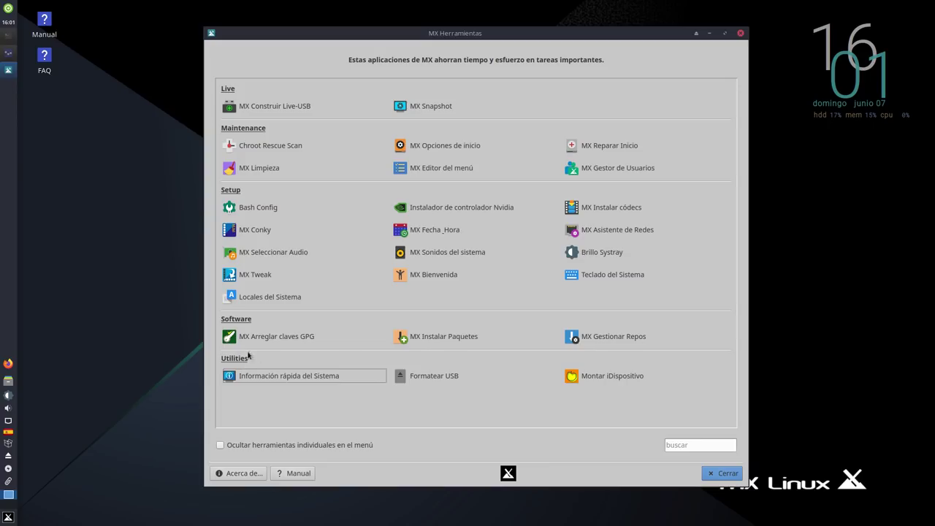
left_click(707, 473)
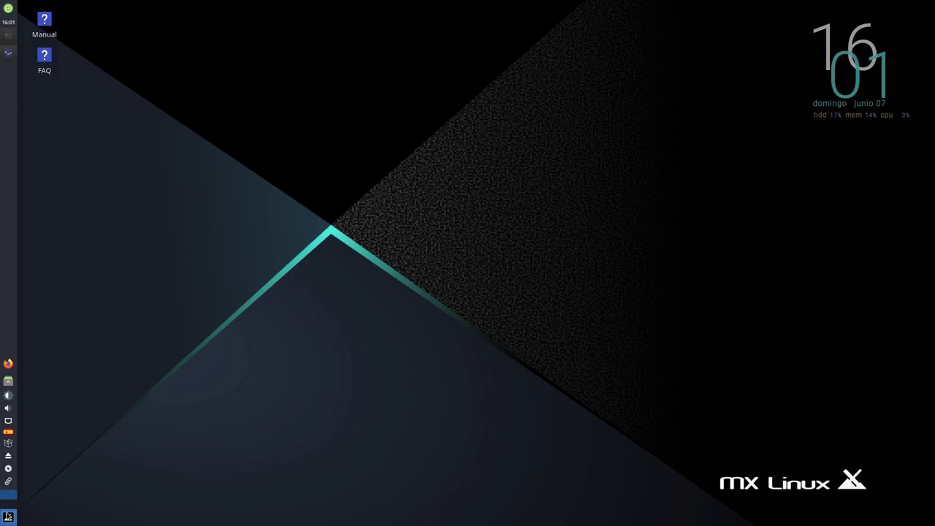
left_click(8, 516)
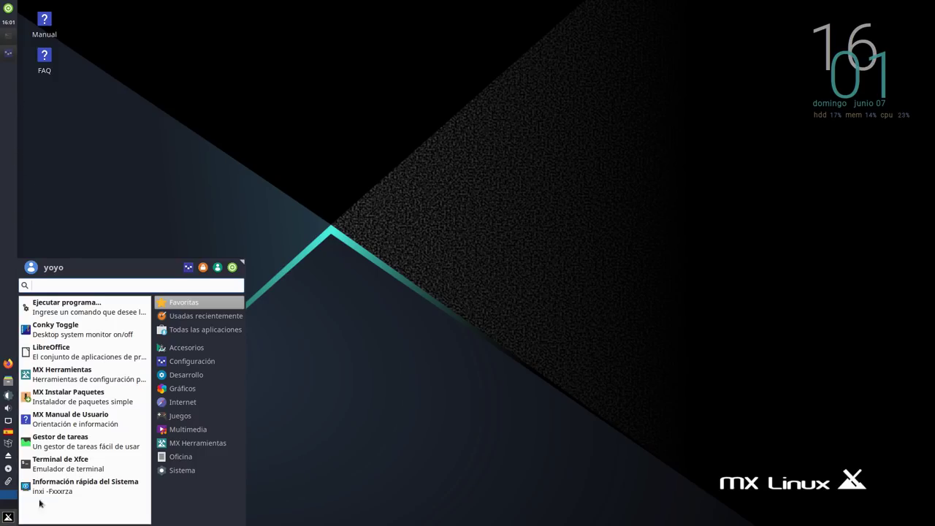
left_click(187, 472)
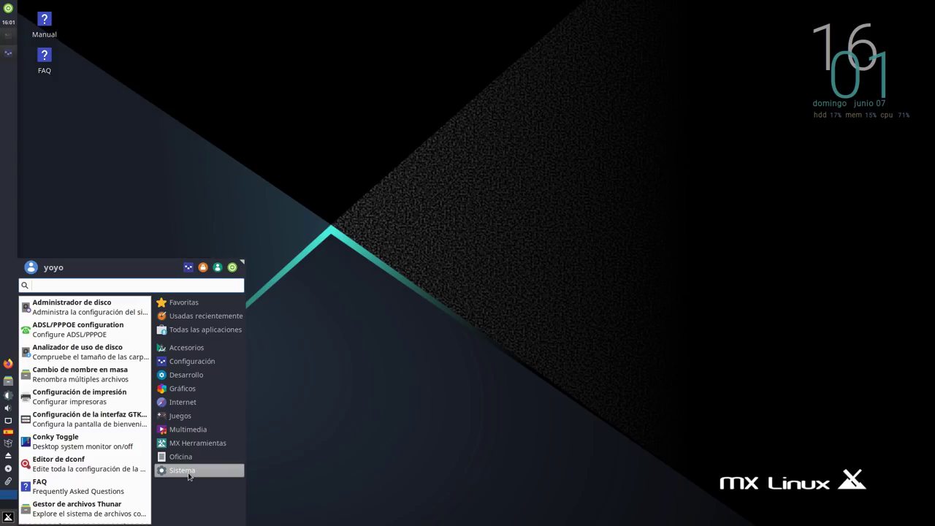
left_click(176, 456)
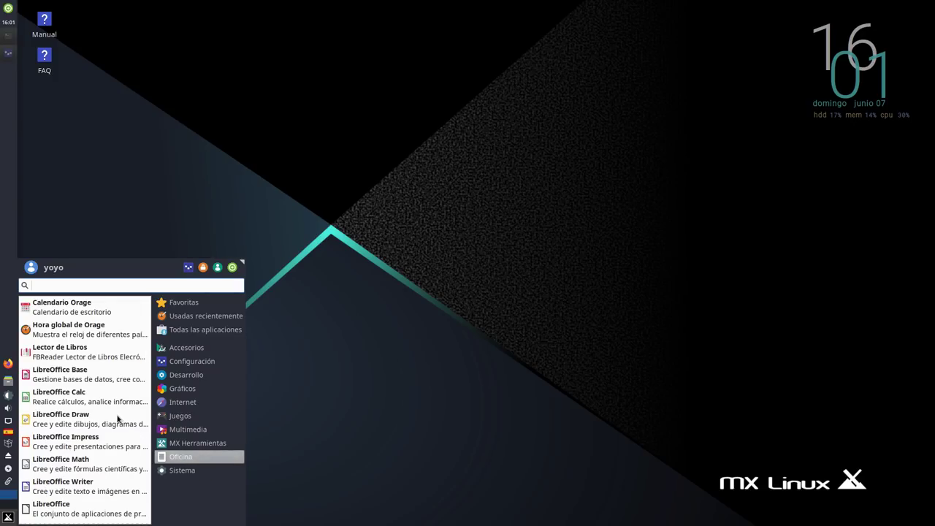
left_click(184, 471)
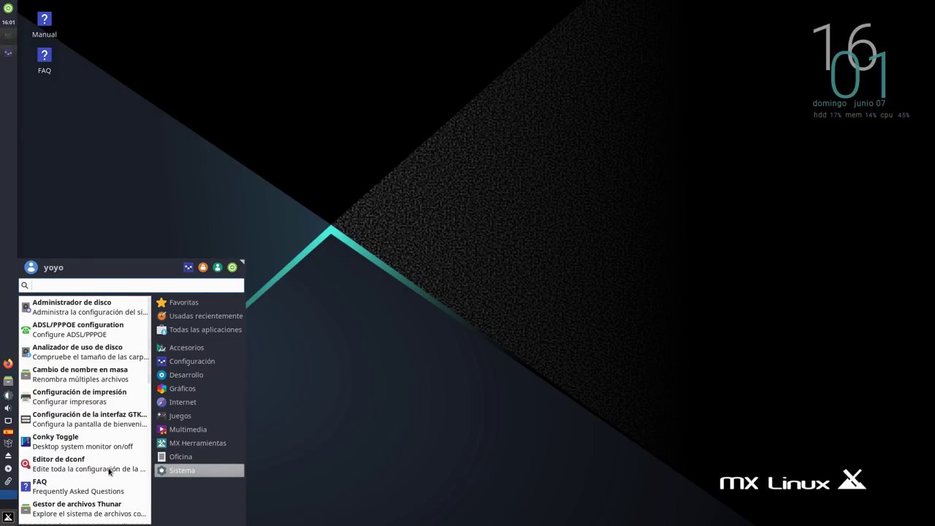
scroll(106, 443, "down", 4)
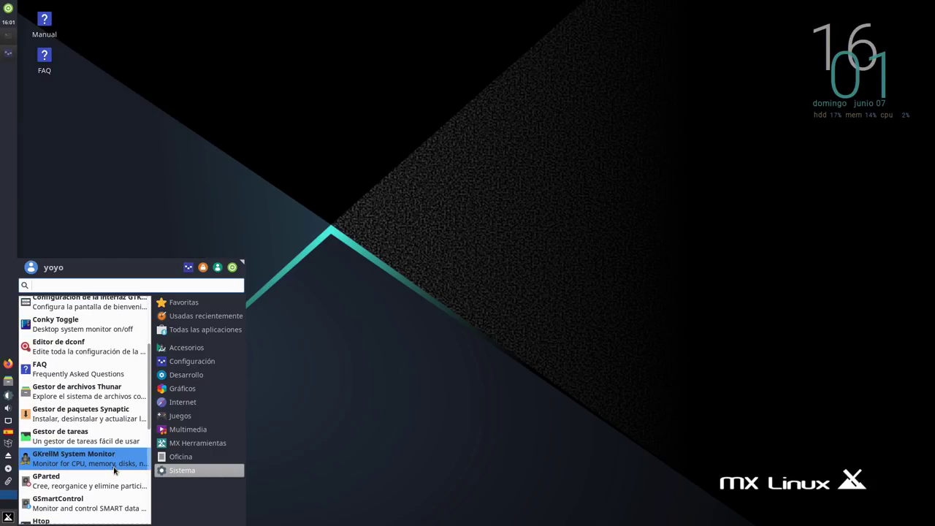
scroll(114, 465, "down", 4)
scroll(114, 468, "down", 4)
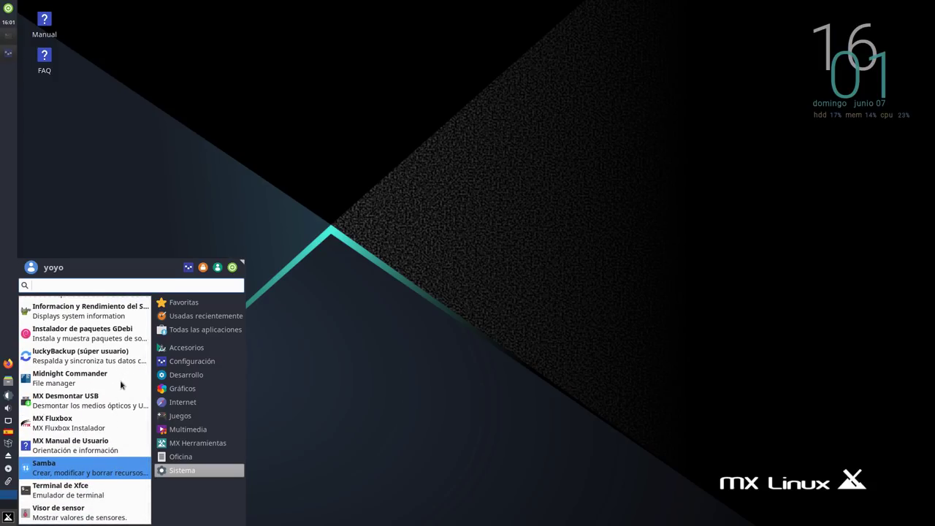
left_click(178, 428)
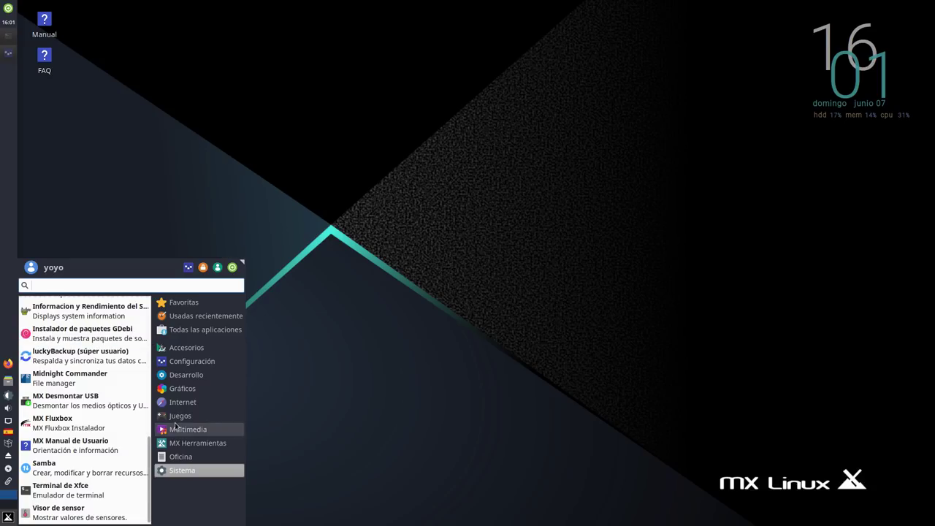
left_click(200, 444)
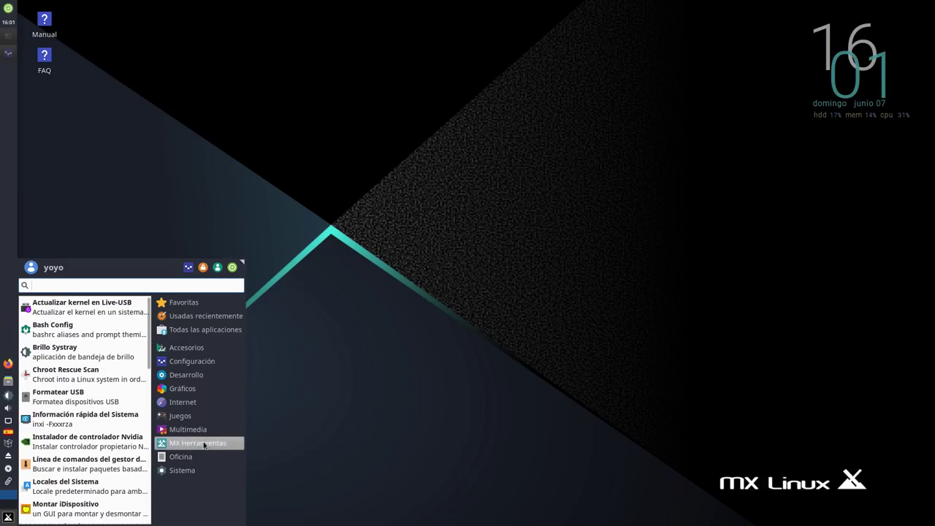
left_click(83, 439)
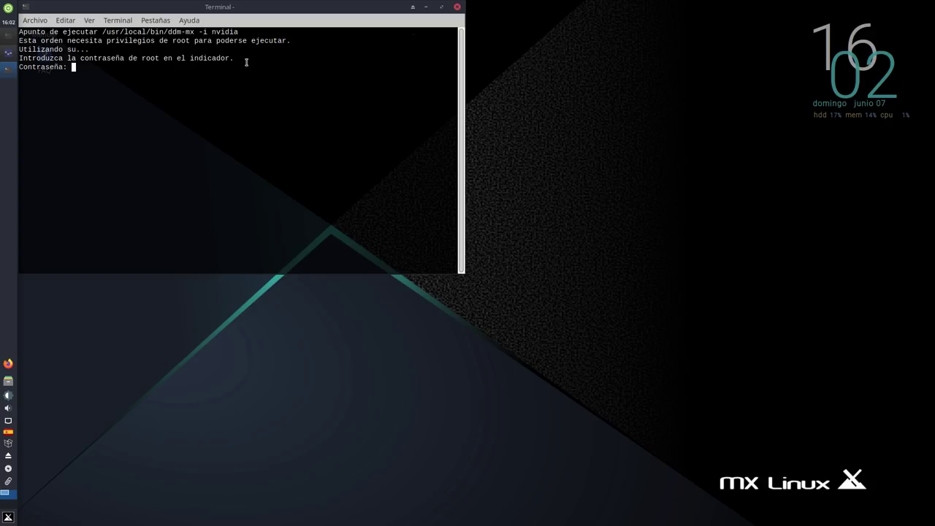
left_click(457, 7)
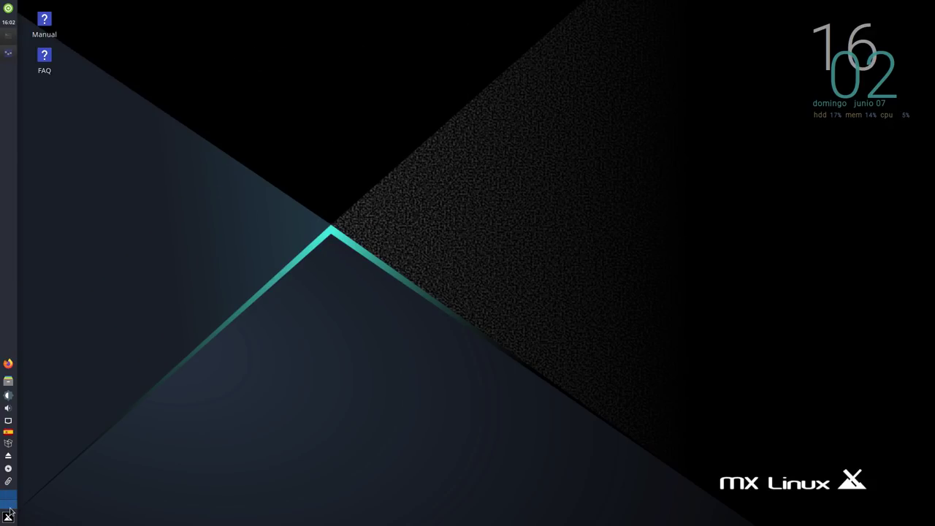
left_click(9, 516)
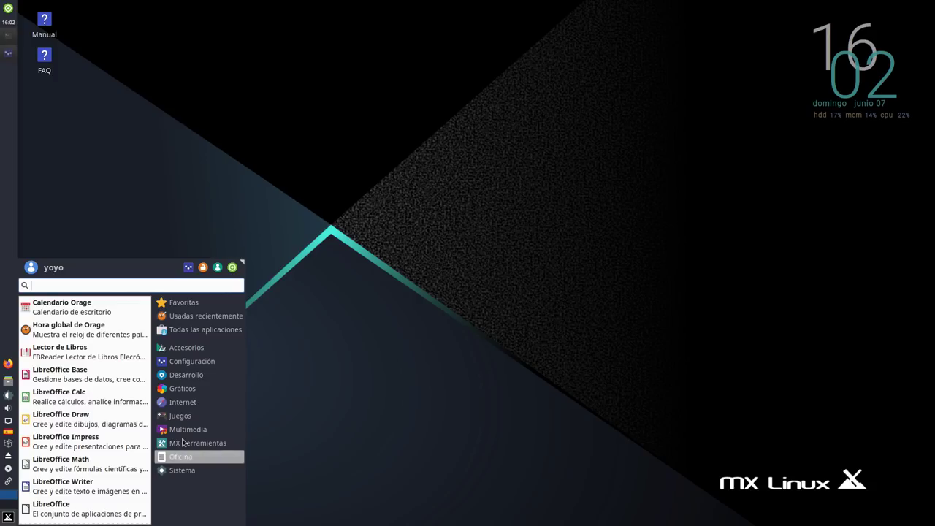
mouse_move(183, 443)
scroll(107, 456, "down", 10)
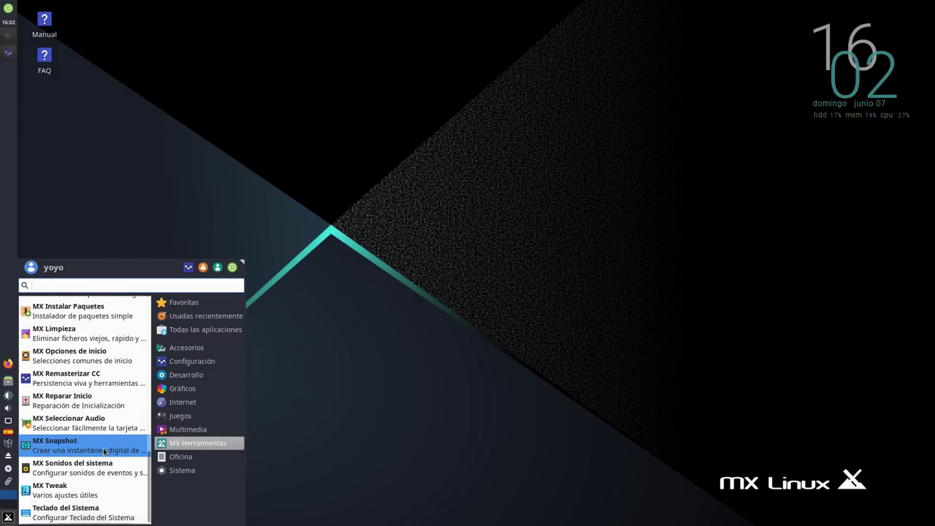
scroll(106, 453, "up", 10)
left_click(430, 275)
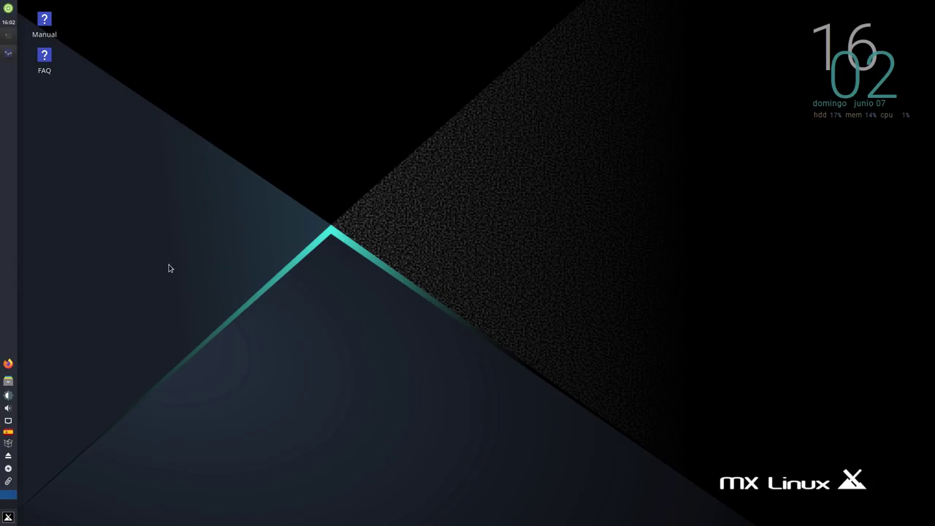
Restore the terminal and run sudo apt update, authenticating with the account password
left_click(9, 35)
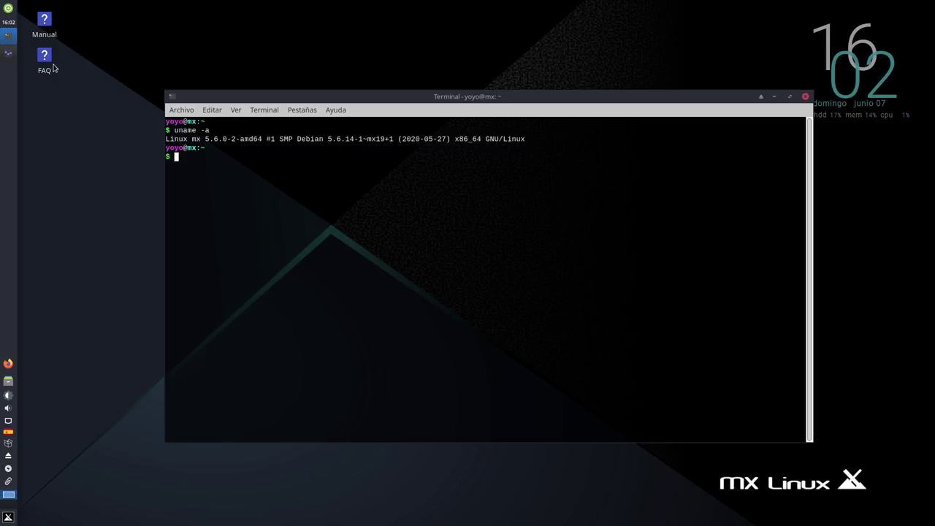
left_click_drag(477, 103, 414, 102)
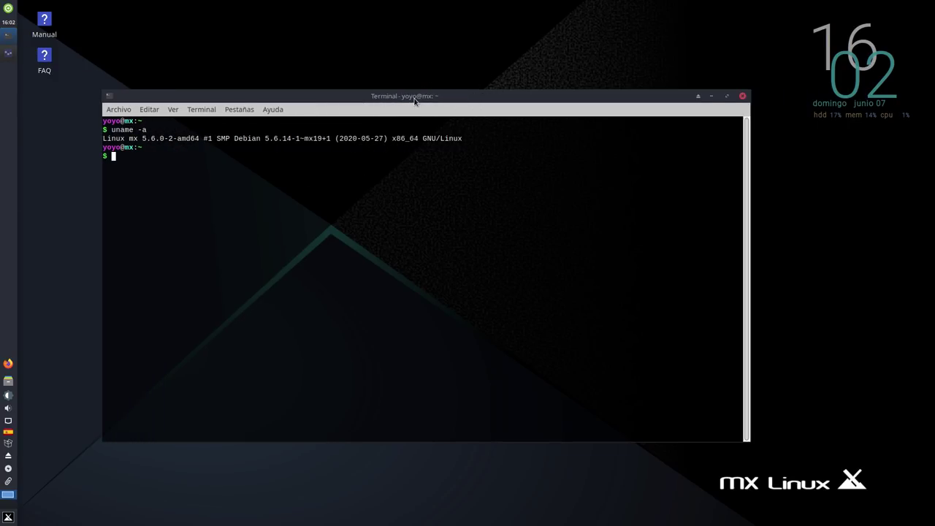
type("sudo apt update")
key("Return")
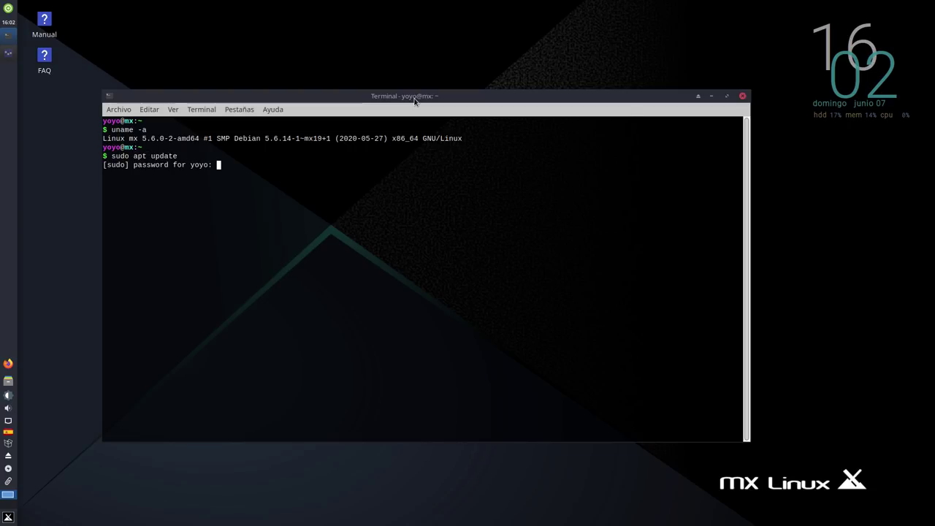
key("Return")
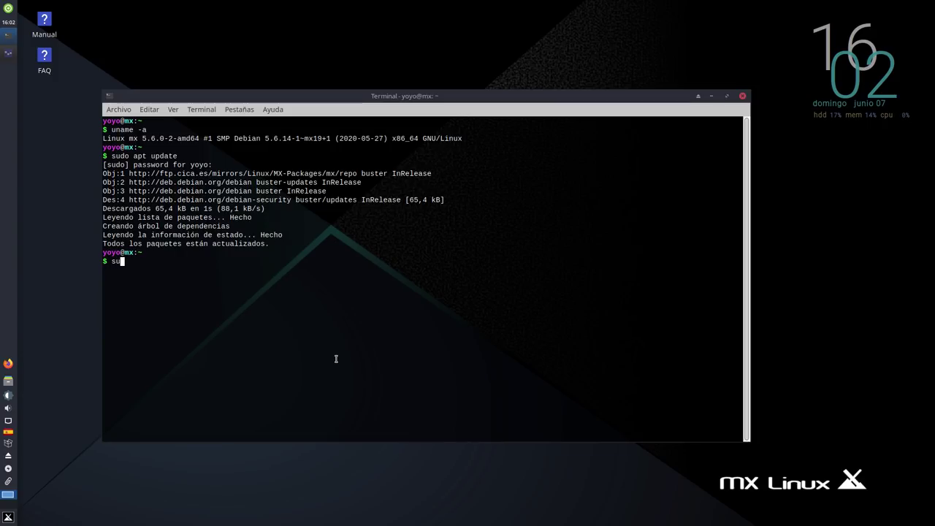
Run sudo apt upgrade and sudo apt install synaptic, already at newest 0.90~mx19
type("do apt upgrade")
key("Return")
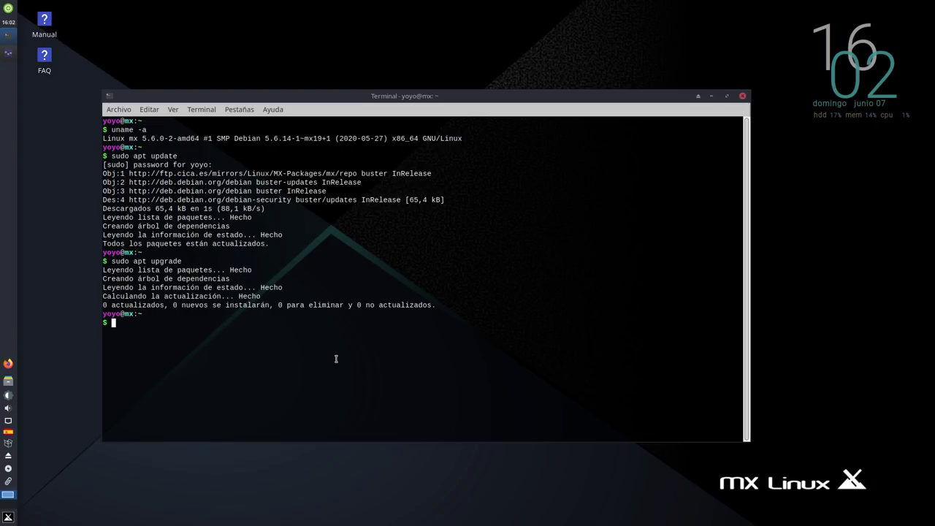
type("sudo apt install ")
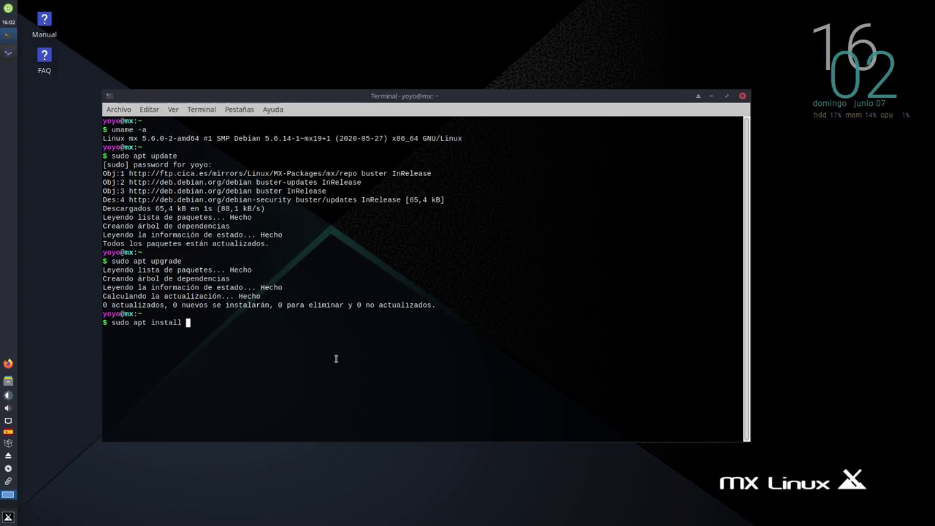
type("synaptic")
key("Return")
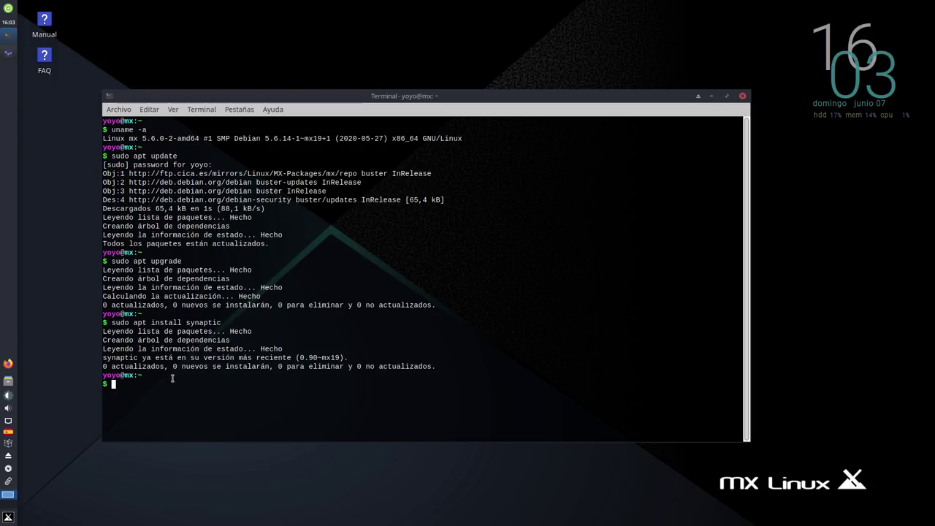
left_click_drag(435, 103, 473, 103)
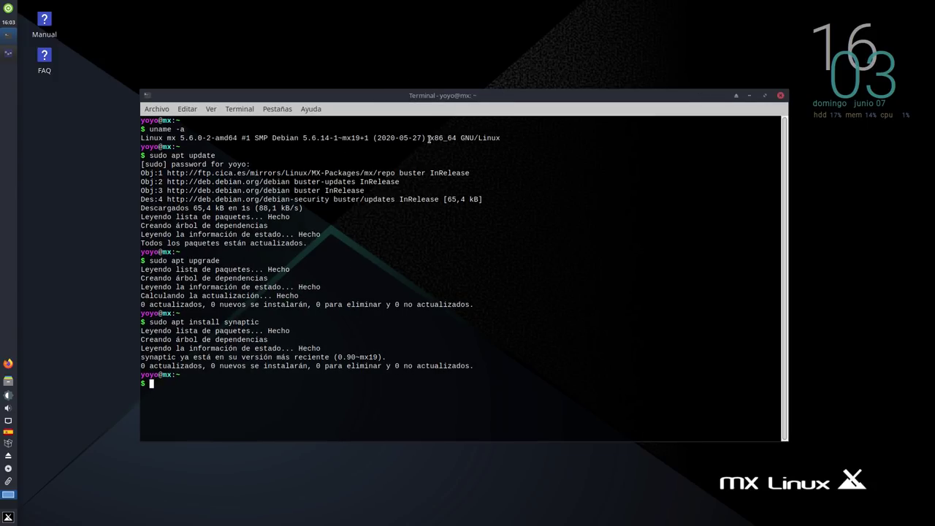
Launch Gestor de paquetes Synaptic via a Whisker menu search for 'sy', authenticating as root
left_click(8, 517)
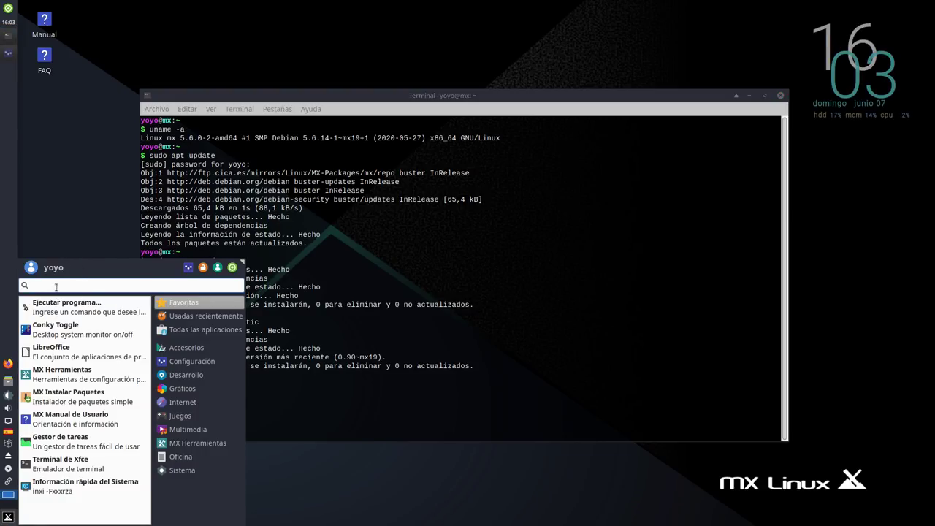
type("sy")
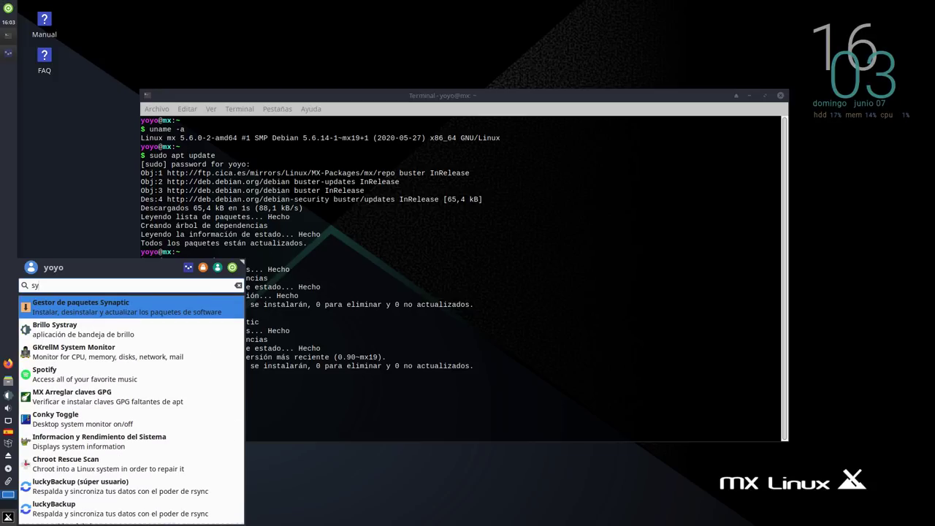
left_click(61, 302)
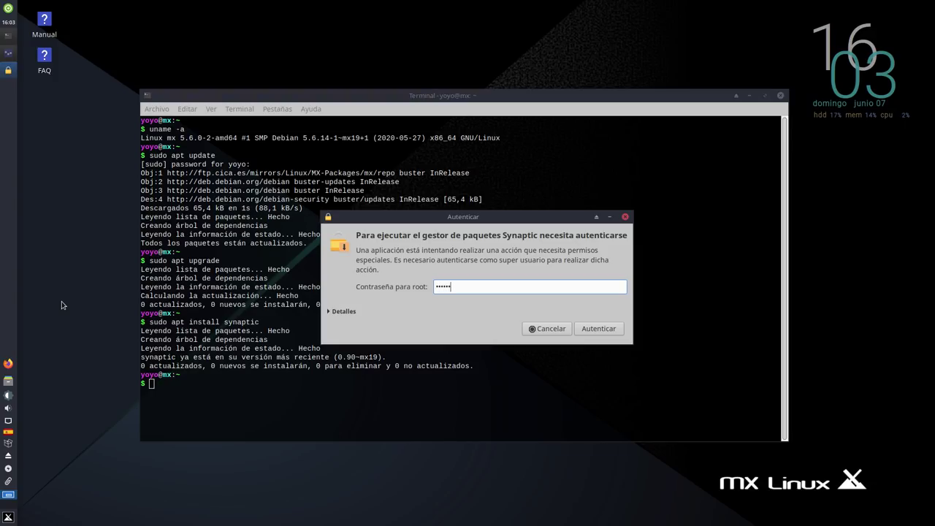
key("Return")
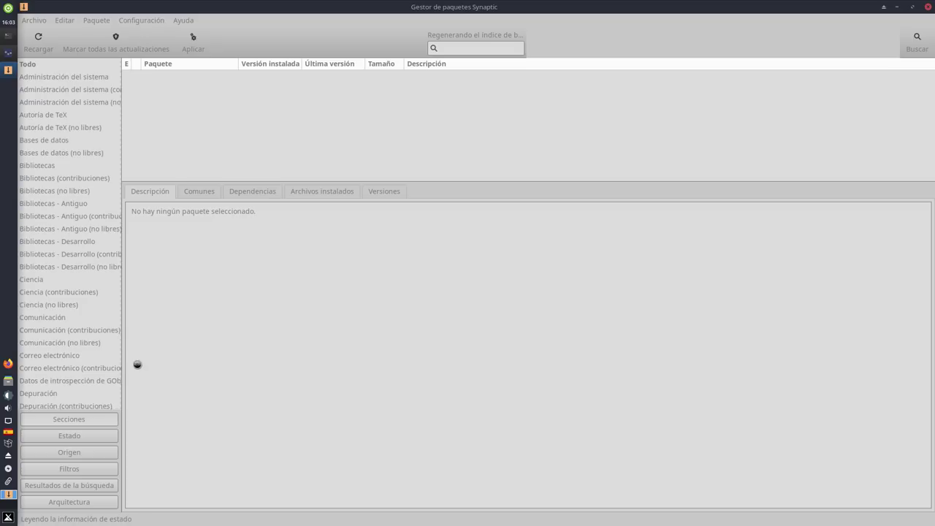
Widen the sidebar and package list, group by Origen, and view each Local origin's packages
left_click_drag(125, 369, 163, 366)
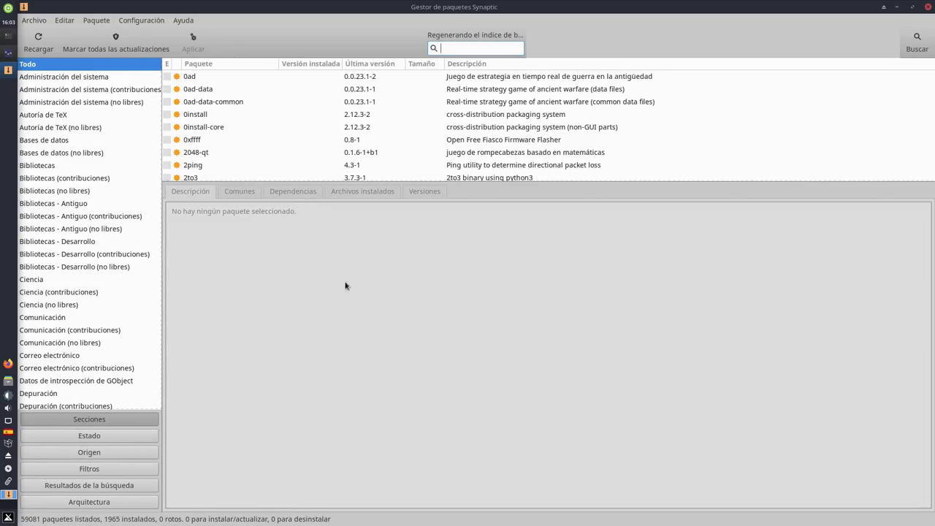
left_click_drag(465, 185, 471, 343)
left_click(88, 455)
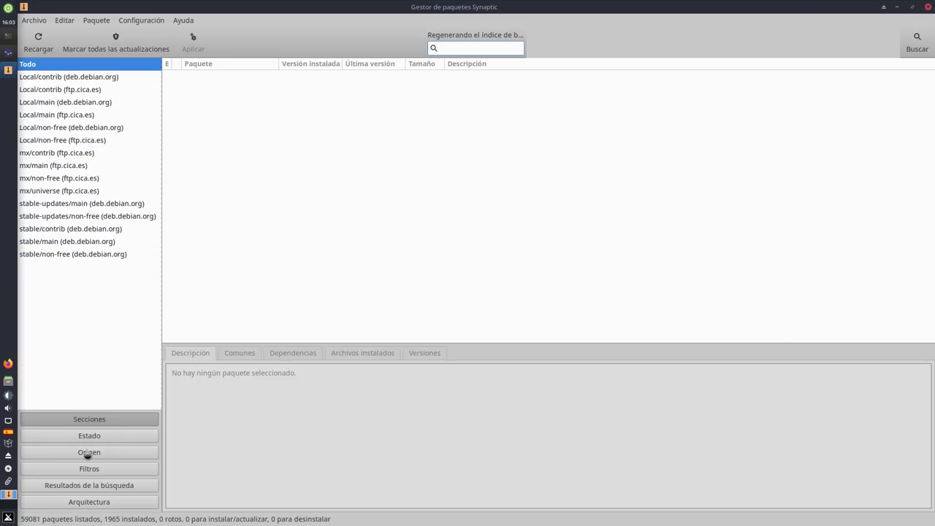
left_click(94, 79)
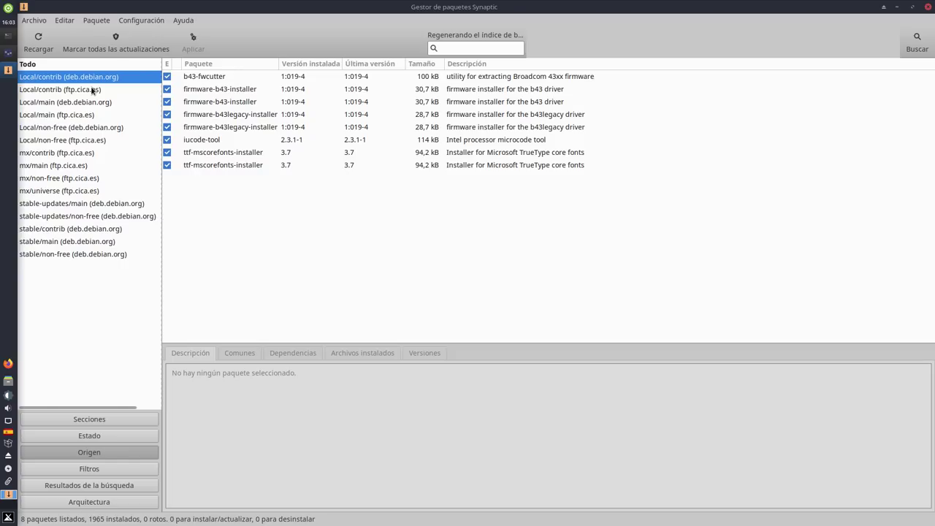
left_click(93, 89)
left_click(89, 106)
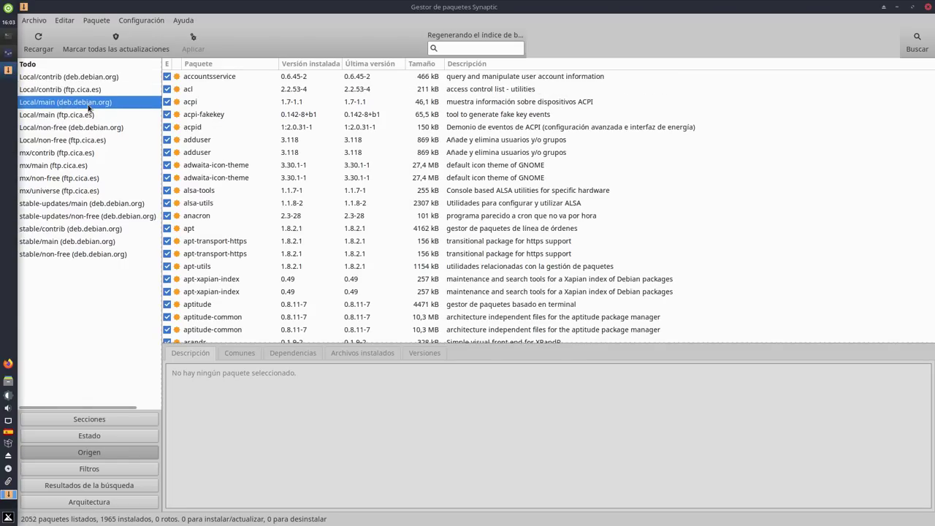
left_click(84, 119)
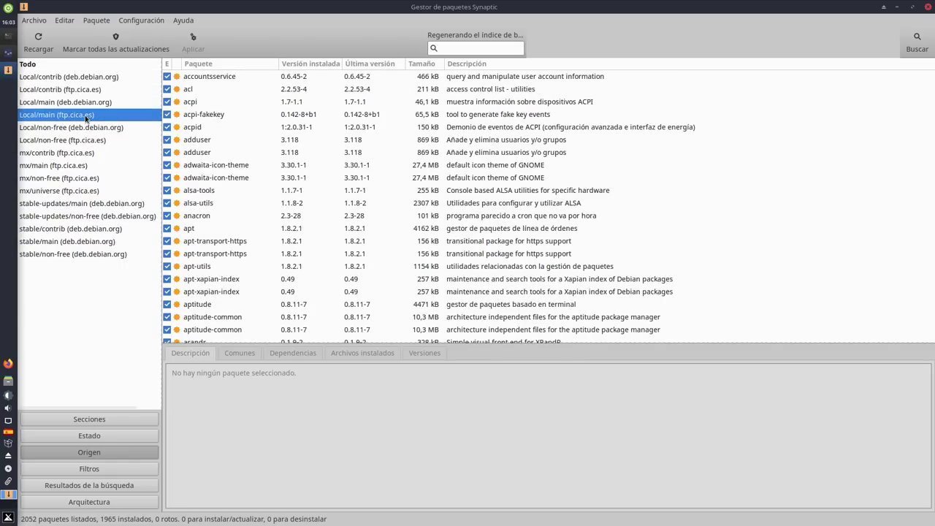
left_click(81, 129)
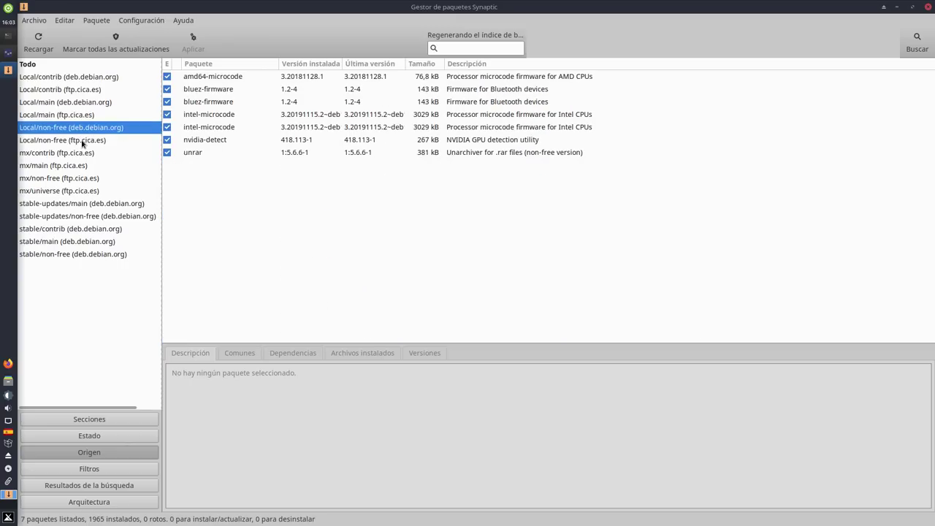
left_click(90, 143)
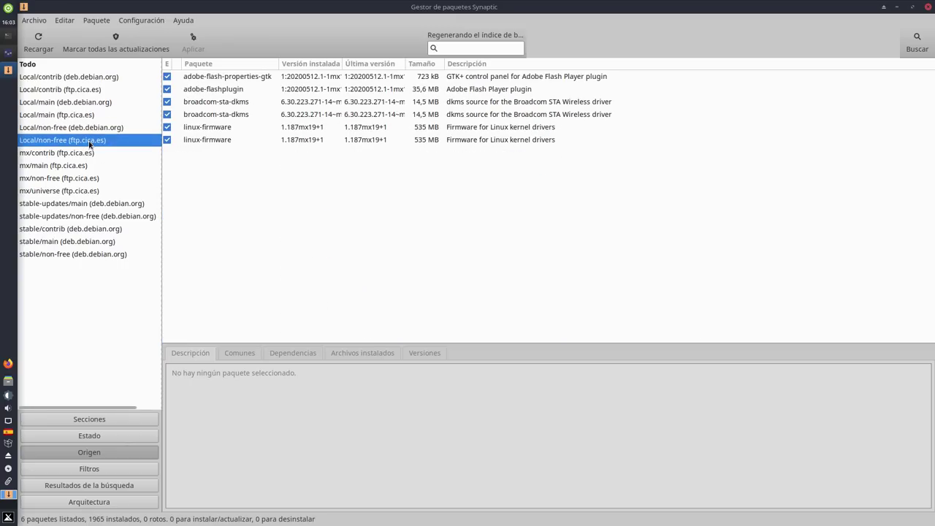
View each mx, stable-updates and stable origin in turn, then return to Todo showing 59081 packages
left_click(82, 155)
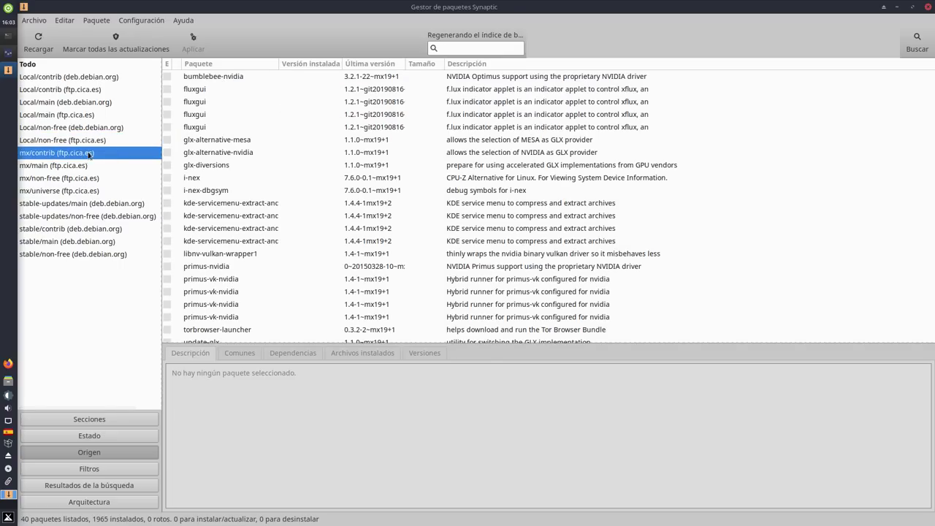
left_click(75, 168)
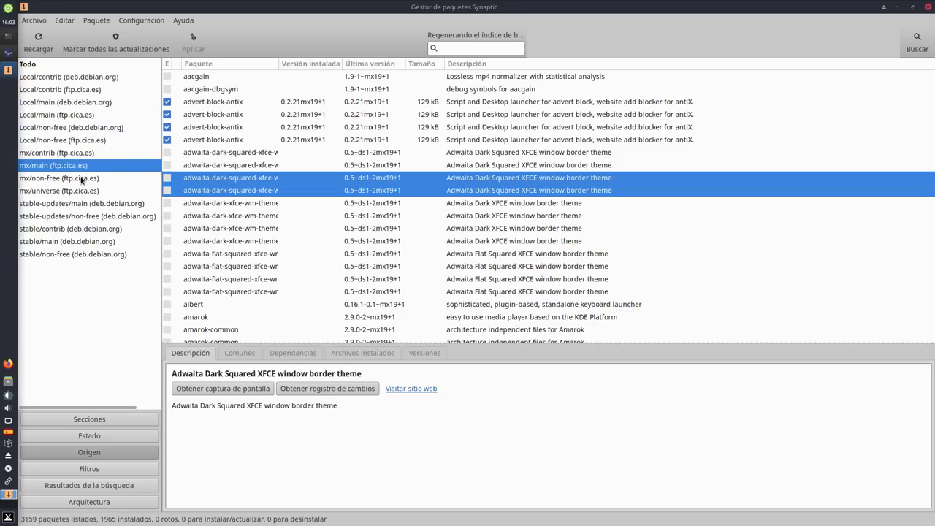
left_click(82, 178)
left_click(78, 191)
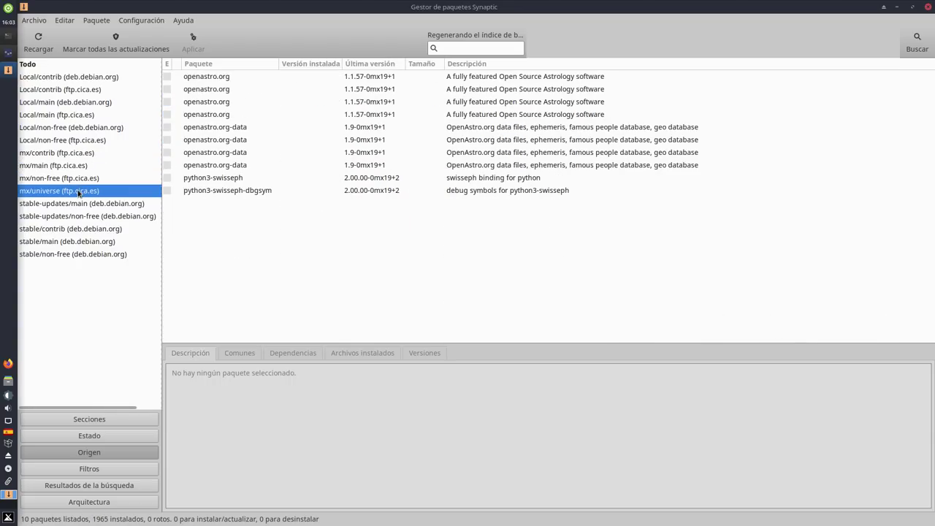
left_click(67, 204)
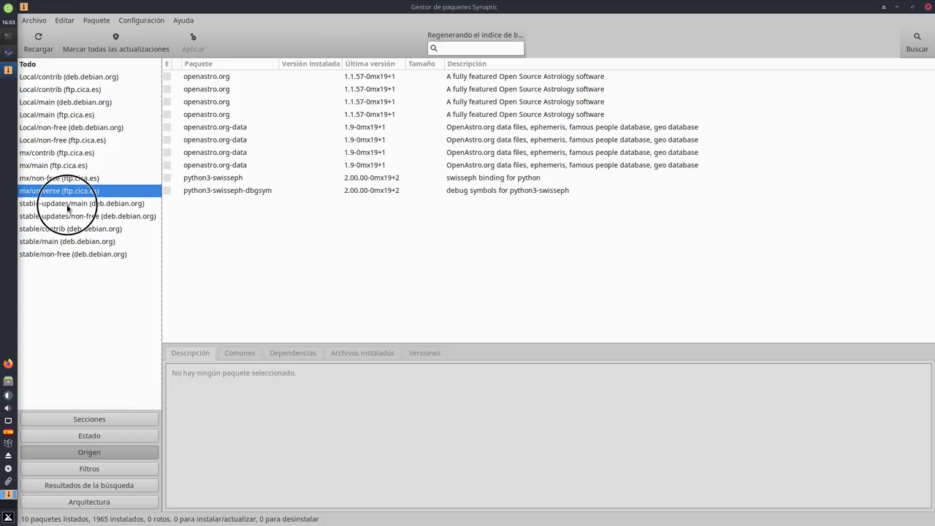
left_click(96, 217)
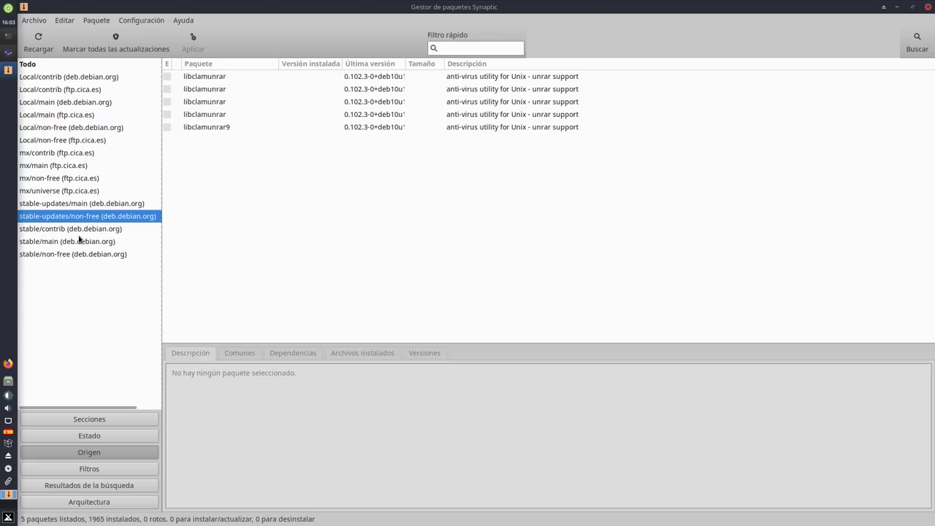
left_click(84, 229)
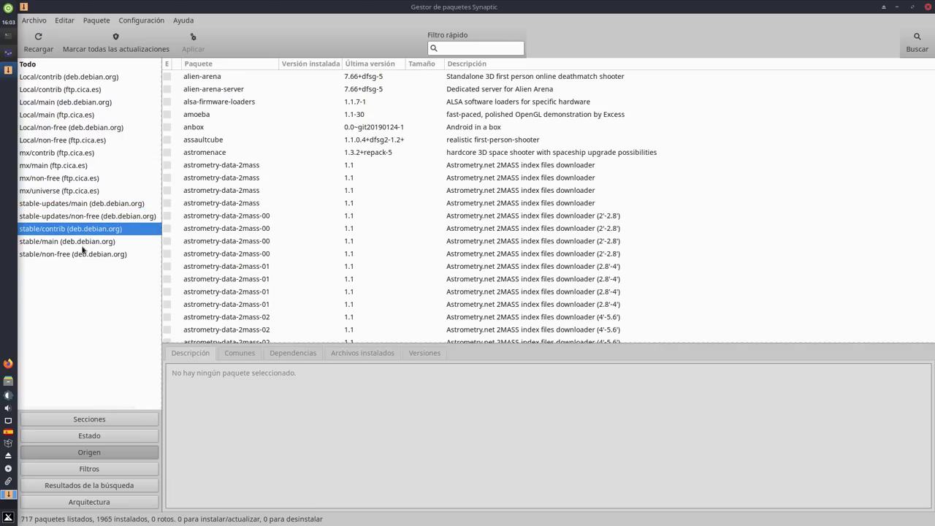
left_click(82, 245)
left_click(83, 252)
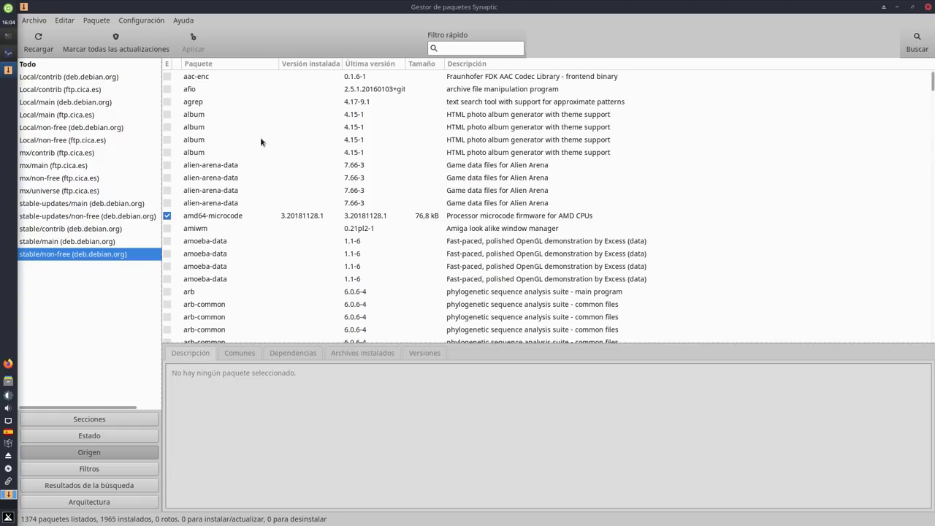
left_click(32, 68)
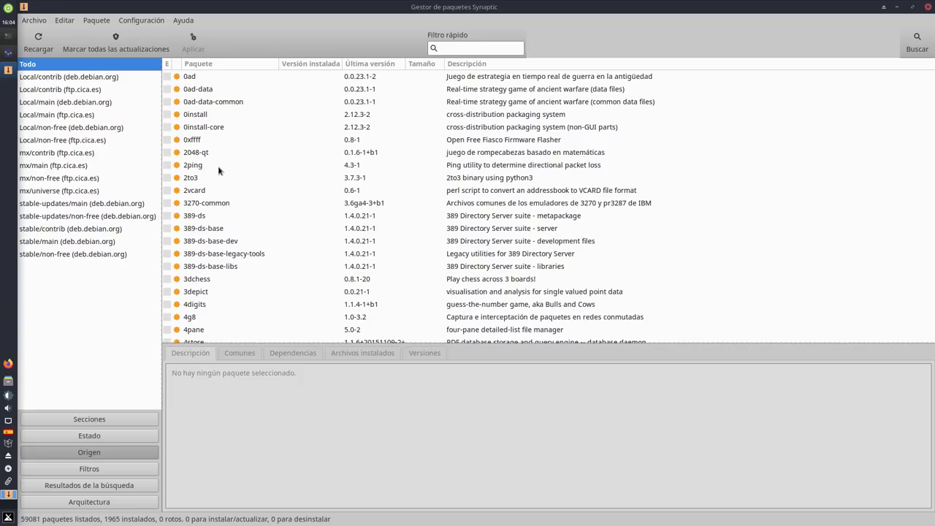
Filter Synaptic for 'ffm' and install ffmpeg 7:4.2.1-2~mx19+2a with its libavdevice58 dependency
left_click(475, 50)
type("ffmpeg")
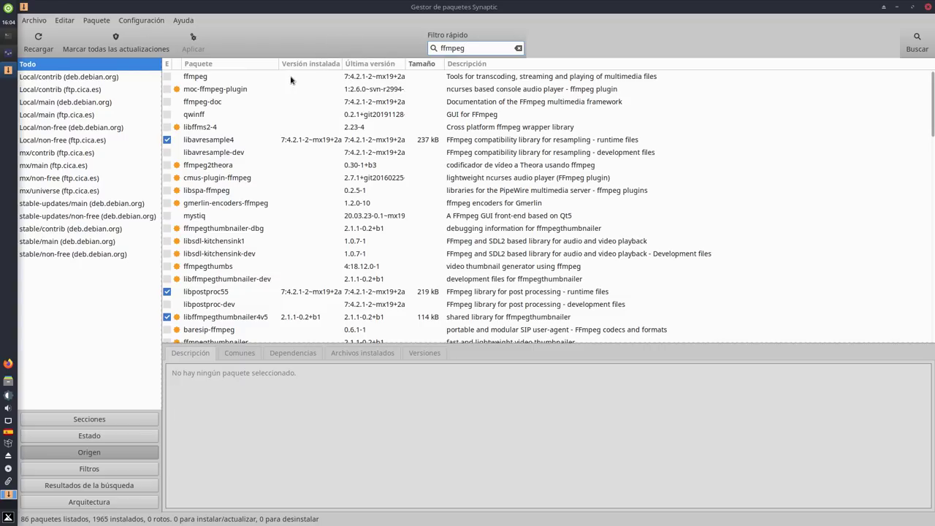
double_click(290, 79)
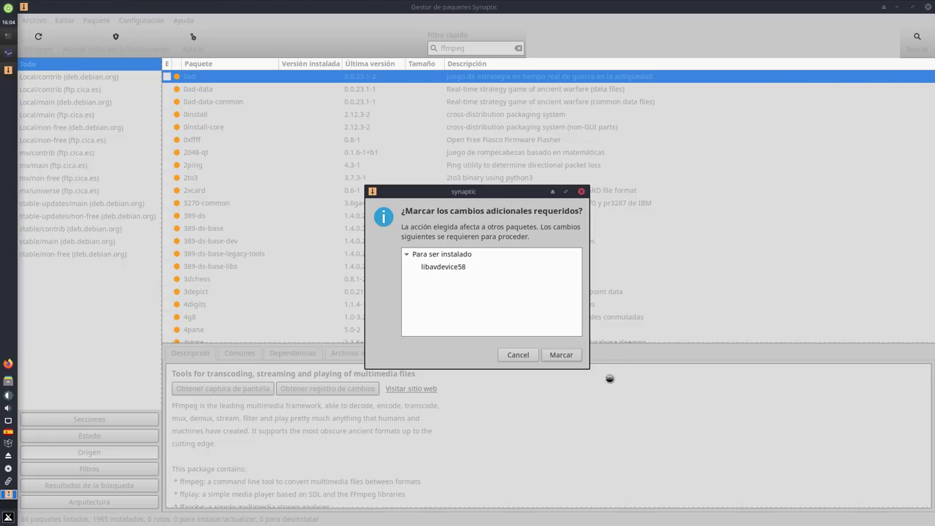
left_click(564, 357)
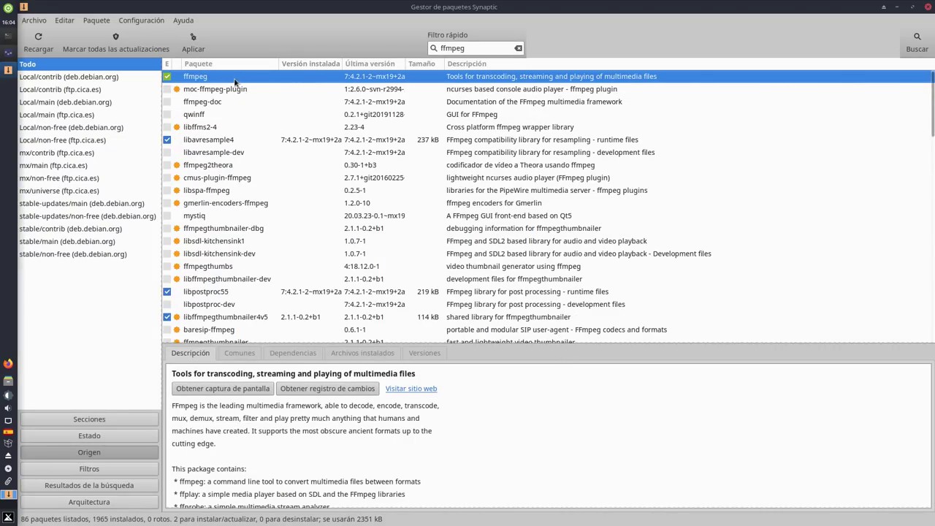
left_click(203, 53)
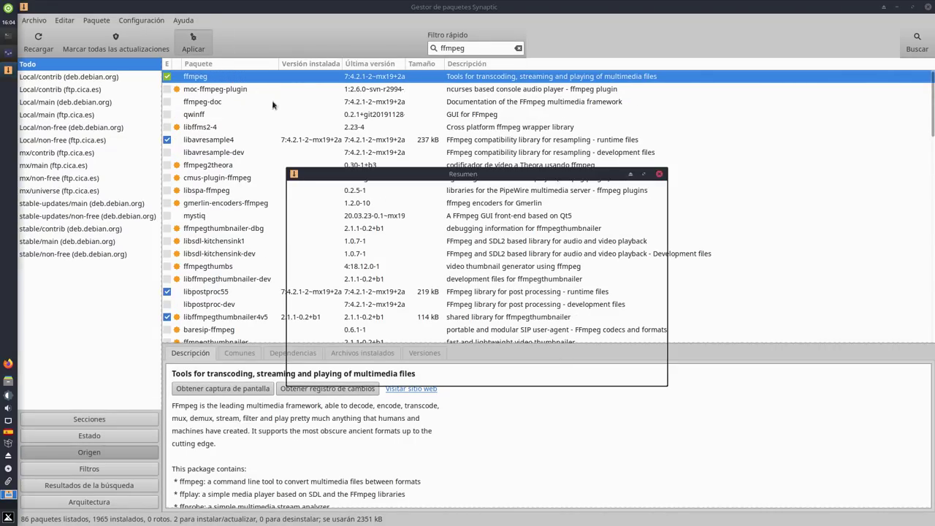
left_click(639, 372)
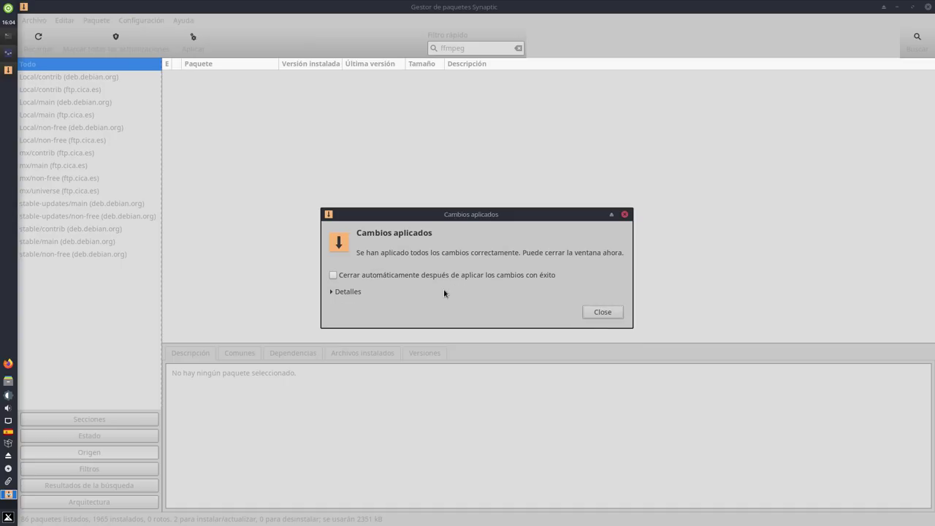
left_click(601, 313)
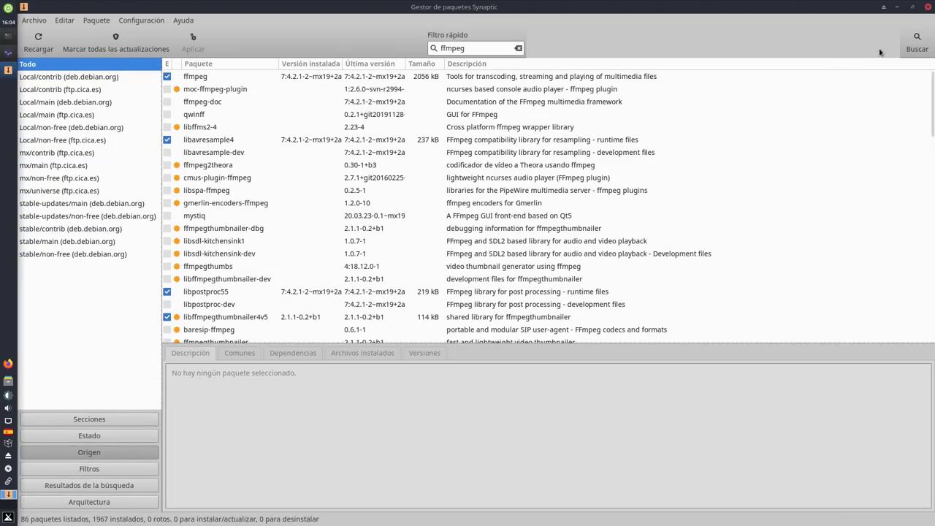
Close Synaptic, run 'sudo apt install neofetch' (already newest 6.1.0-1~mx19+1), then run 'neofetch'
left_click(925, 7)
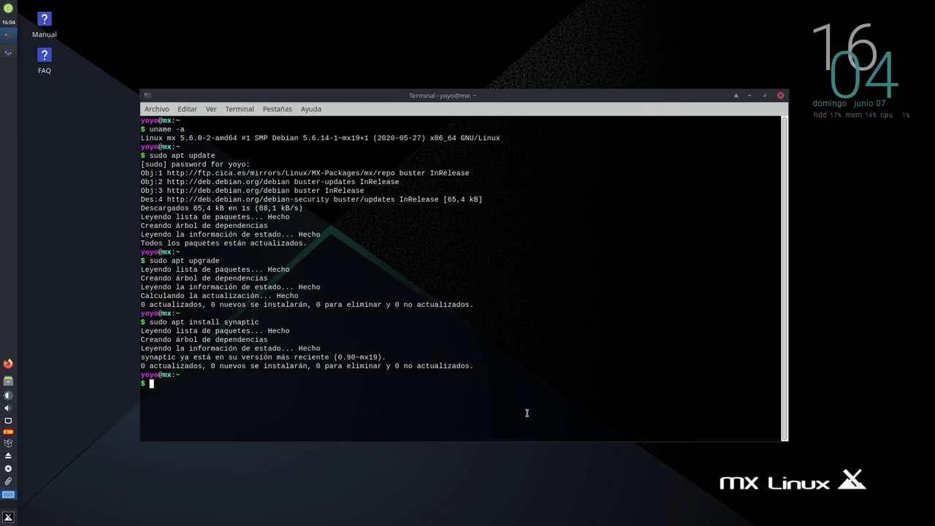
type("sudo apt install neofetch")
key("Return")
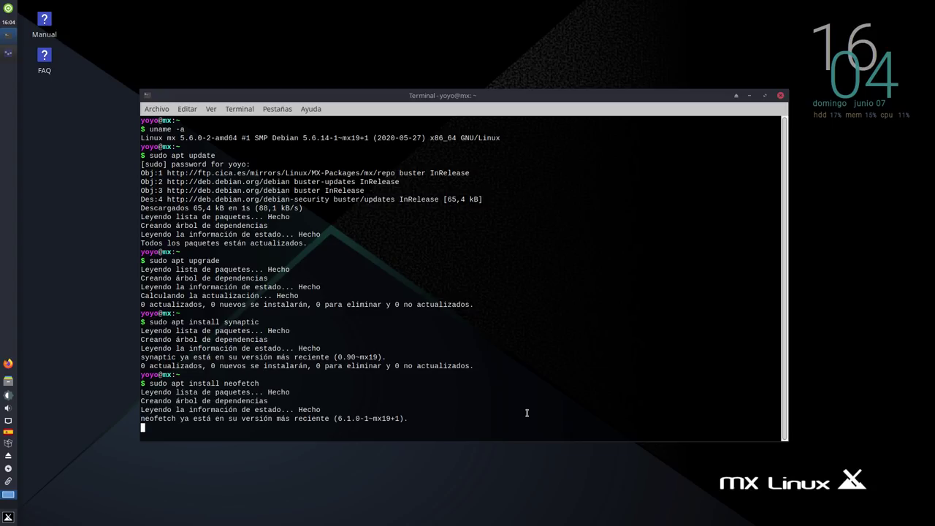
type("neofetc")
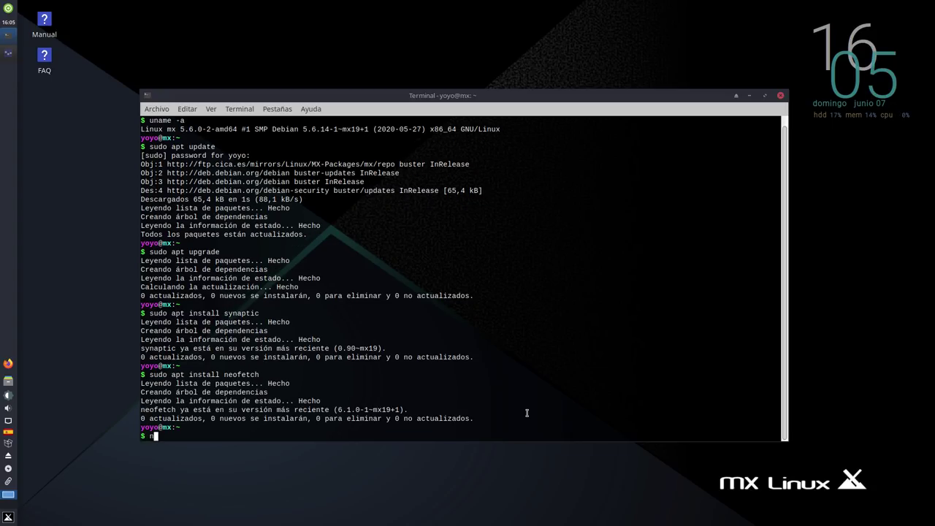
type("h")
key("Return")
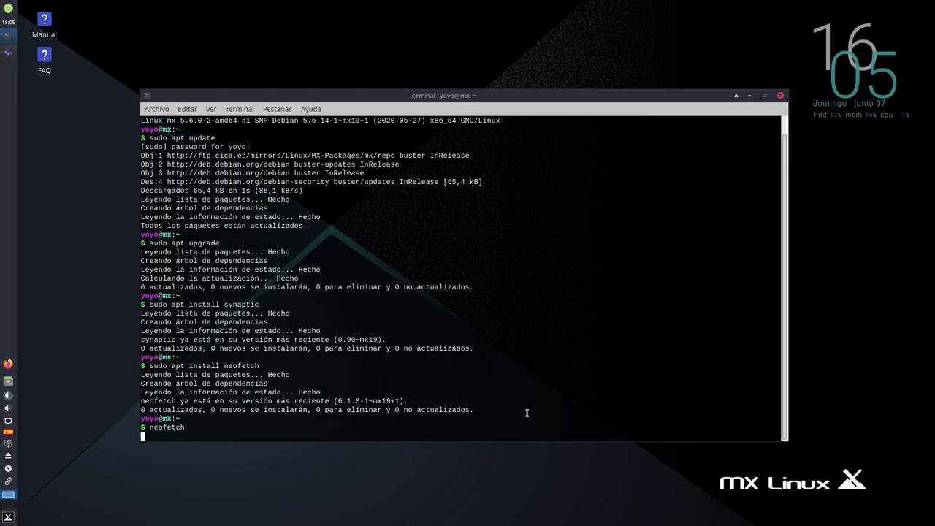
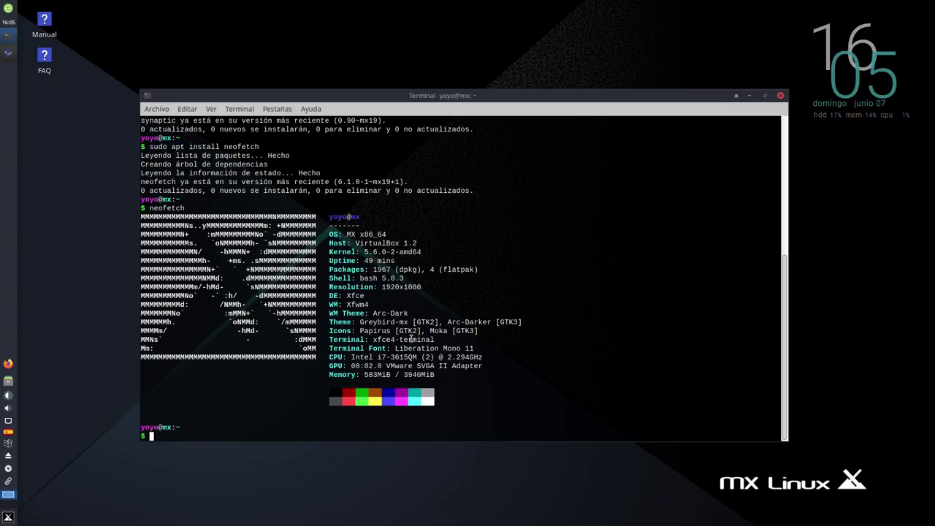
Minimize the terminal showing the neofetch output to reveal the bare desktop
left_click(749, 96)
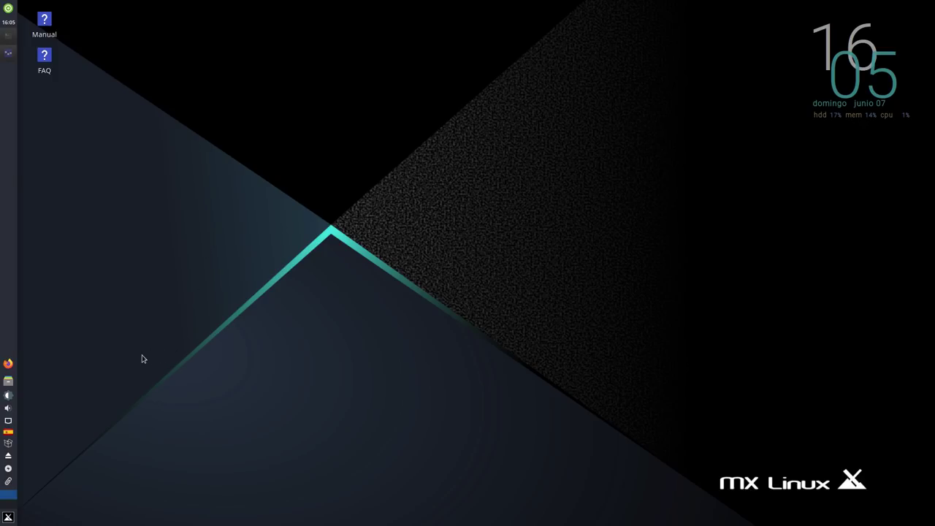
Raise Panel 1's row size from 35 to 40 pixels in the panel preferences
right_click(14, 272)
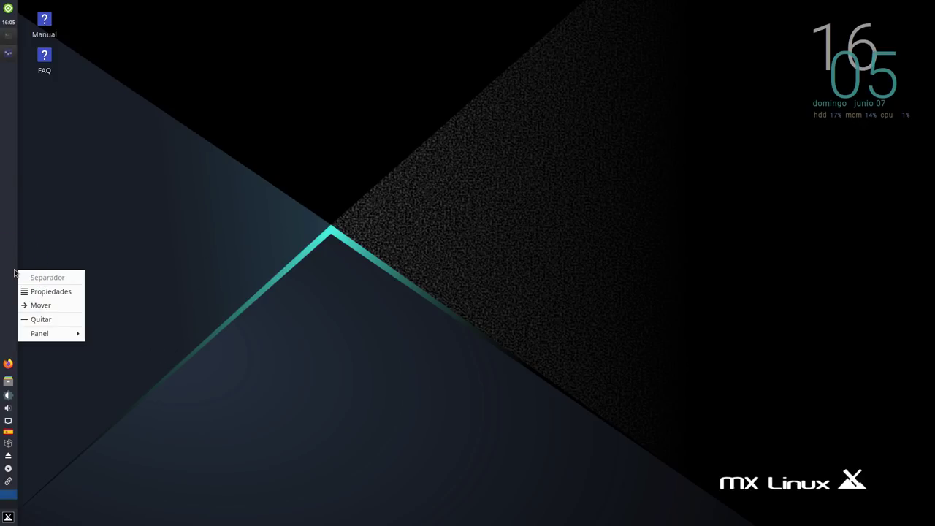
mouse_move(51, 335)
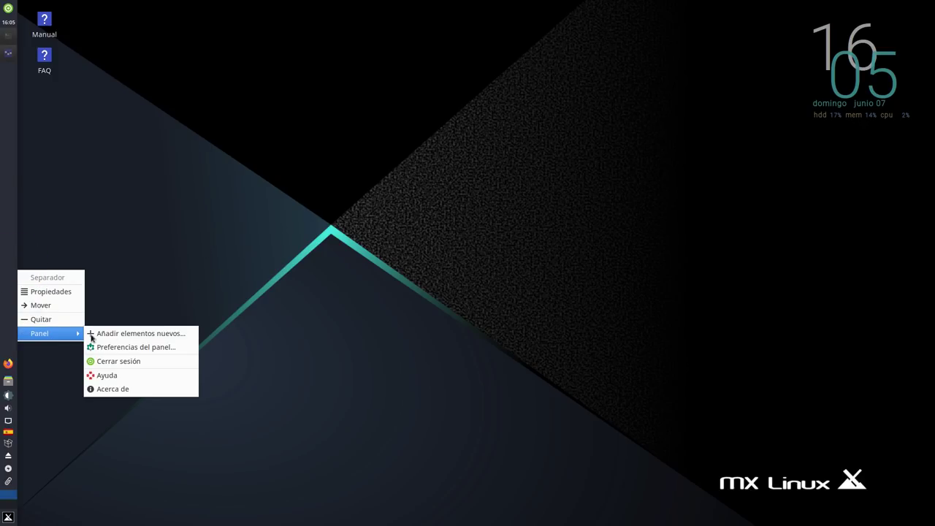
left_click(137, 349)
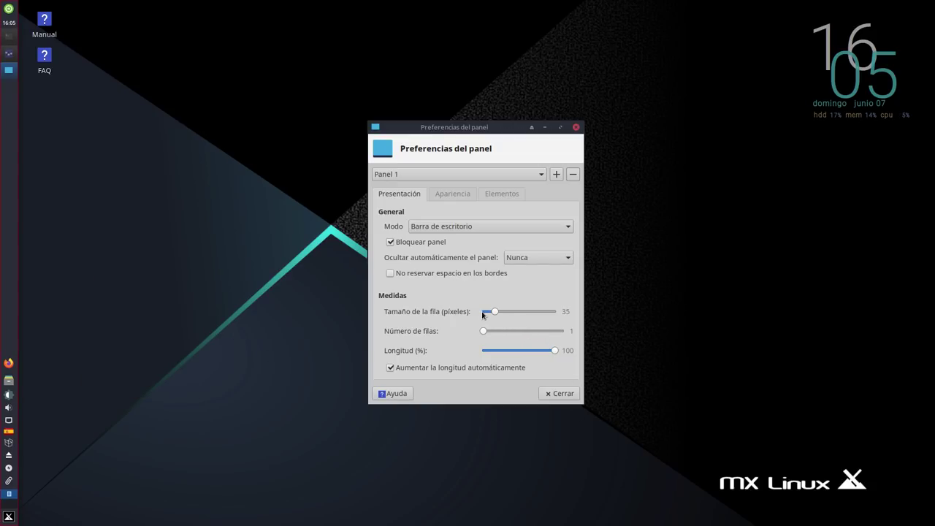
left_click(459, 196)
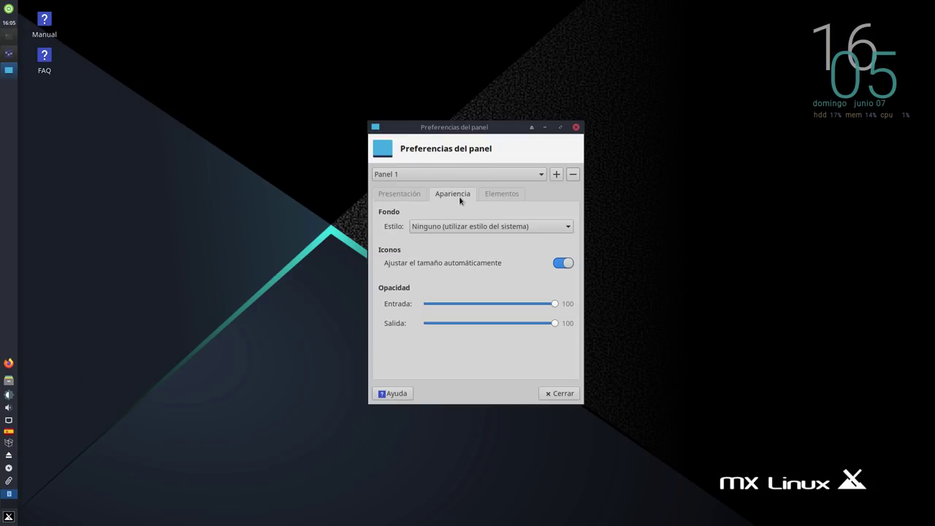
left_click(504, 195)
left_click(396, 195)
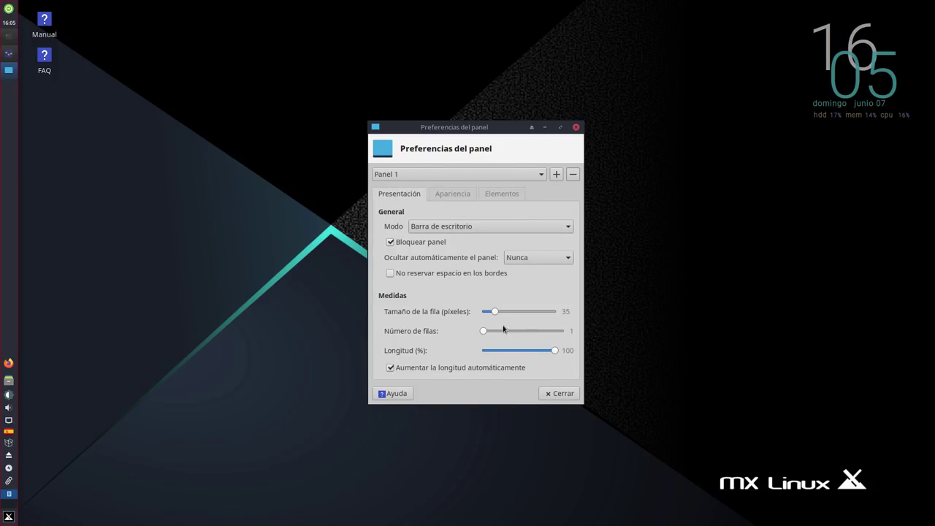
left_click_drag(495, 312, 498, 315)
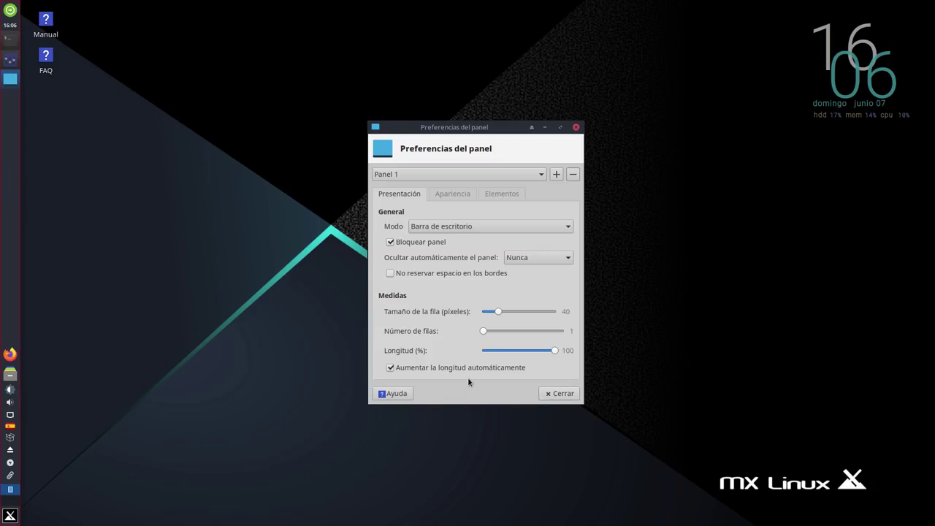
left_click(551, 396)
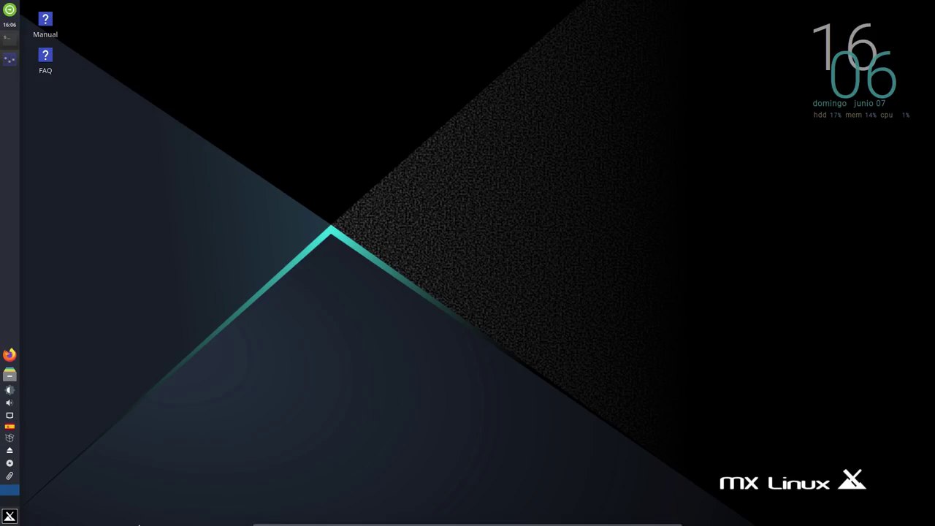
mouse_move(361, 2)
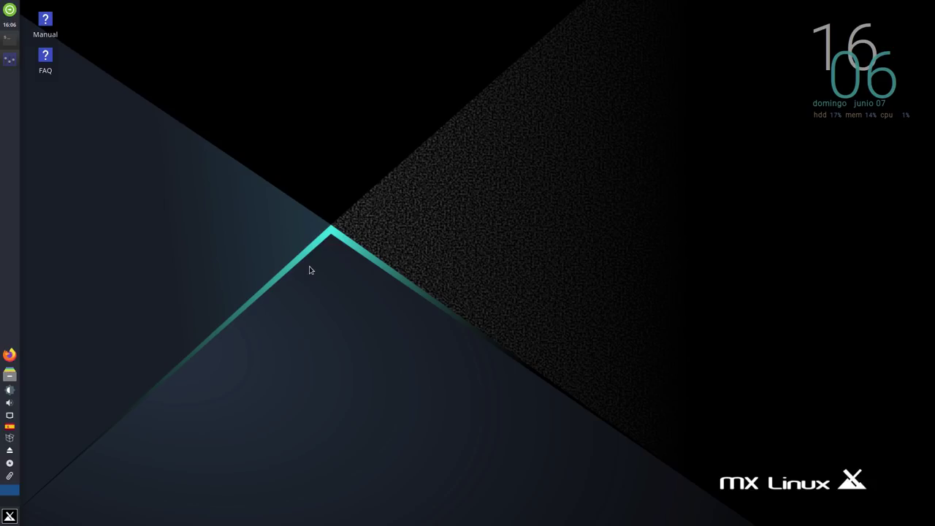
left_click(9, 515)
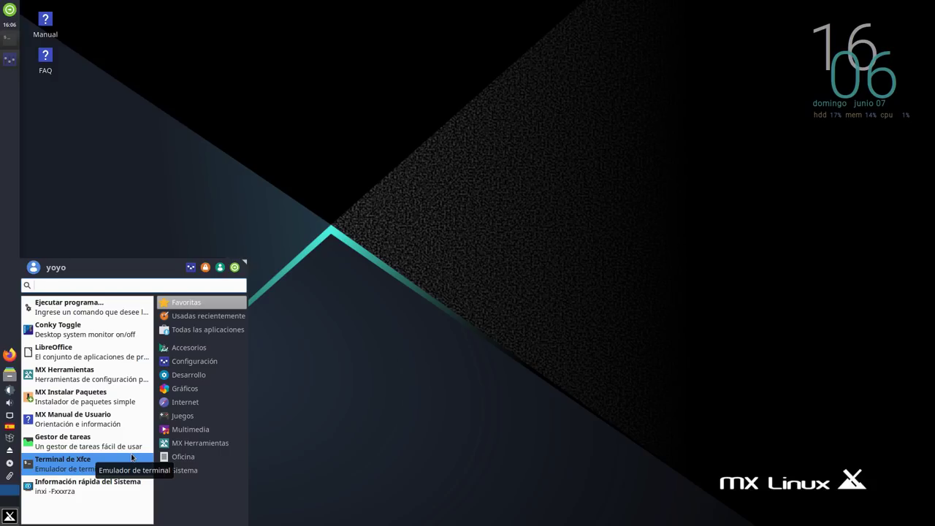
left_click(76, 323)
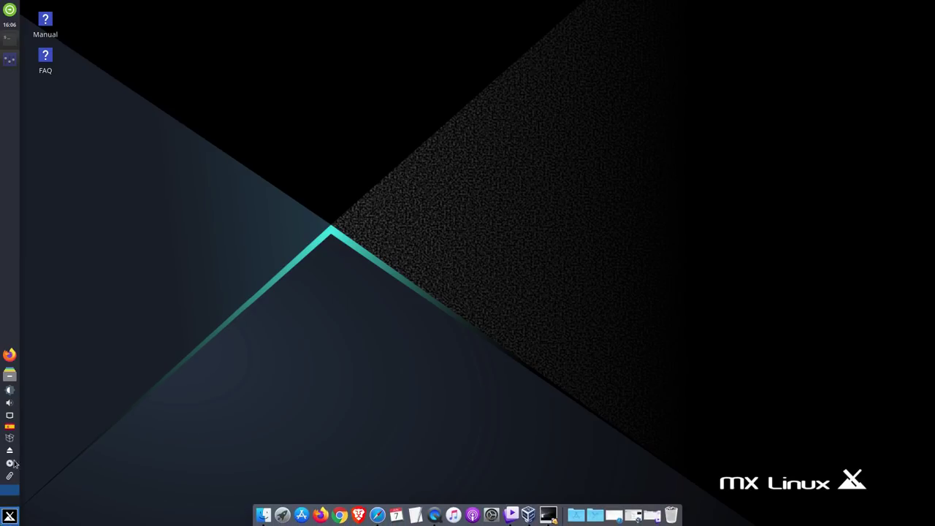
left_click(9, 517)
left_click(57, 326)
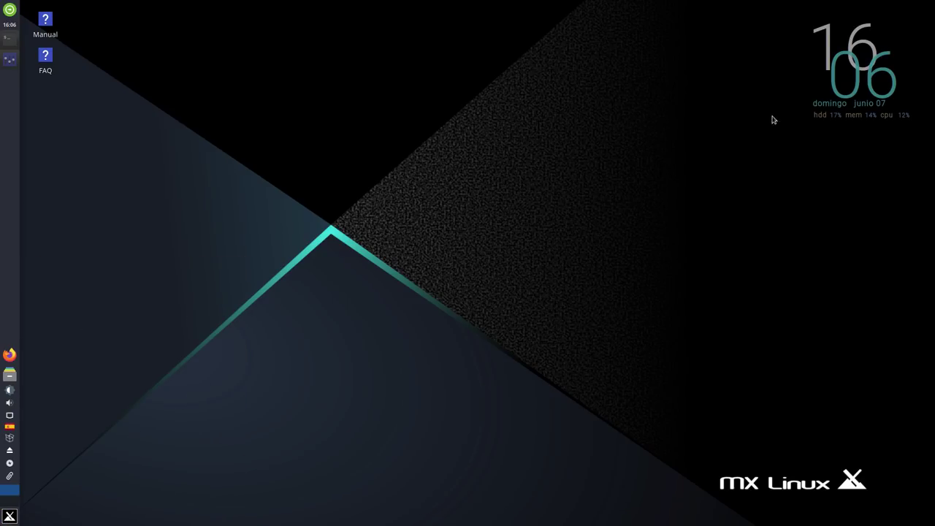
left_click(9, 517)
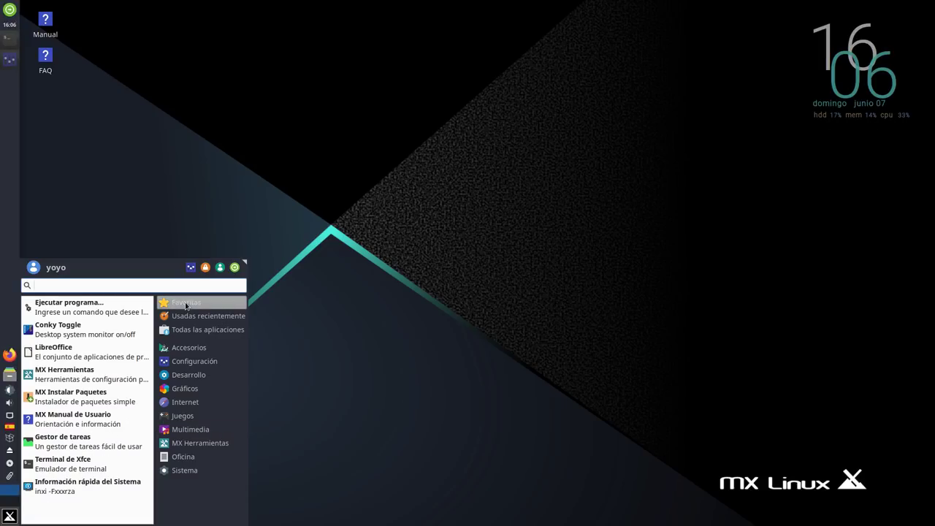
left_click(297, 184)
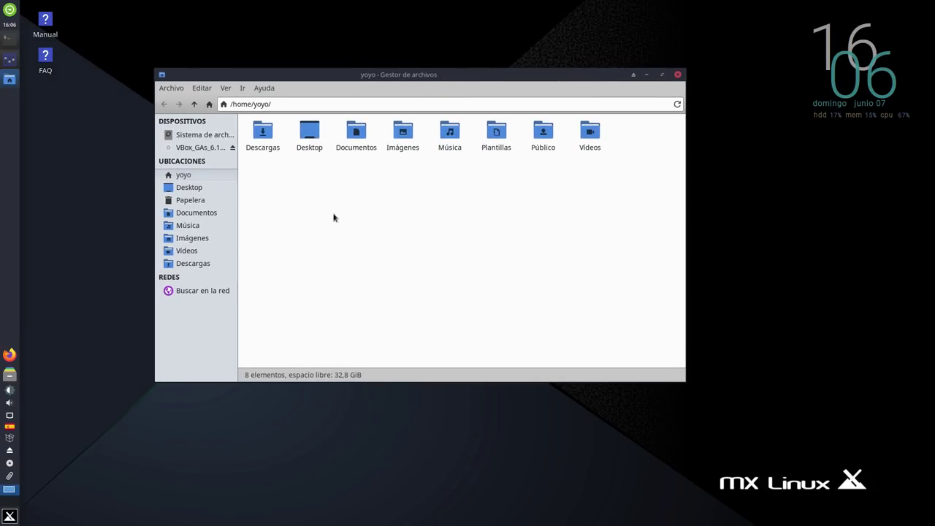
Browse from the file system root into /etc/apt and bring up sources.list's actions
left_click(205, 138)
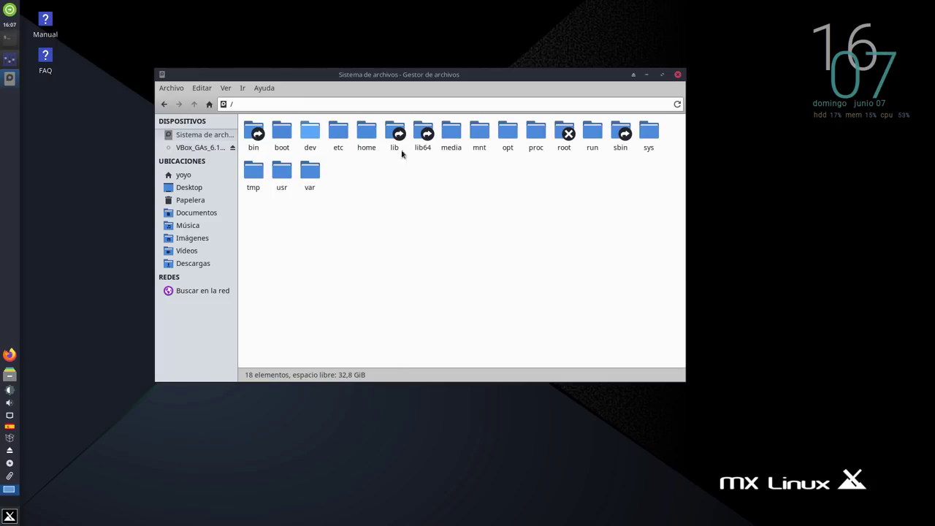
double_click(339, 135)
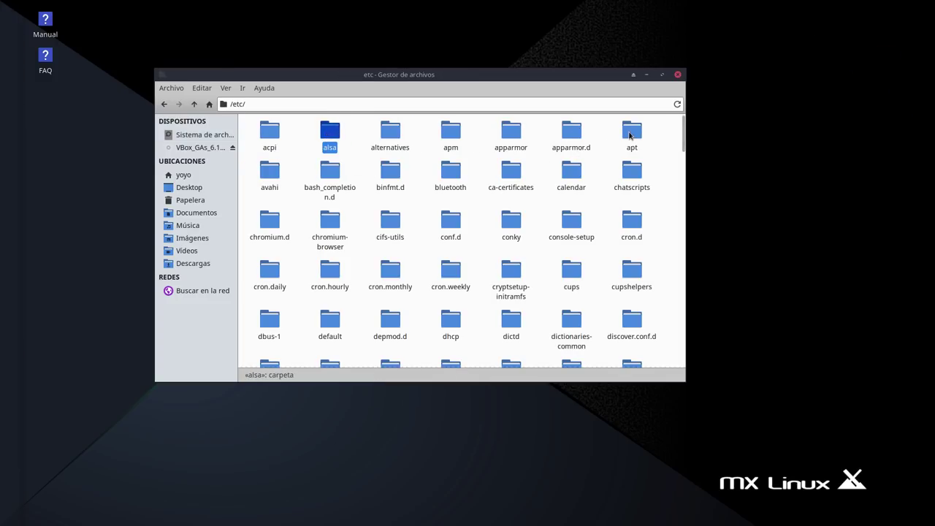
double_click(629, 136)
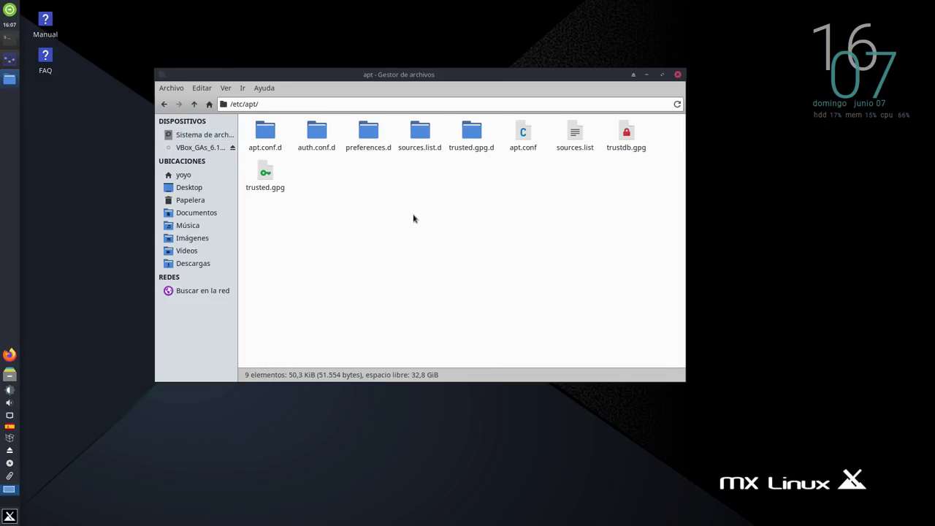
left_click(573, 137)
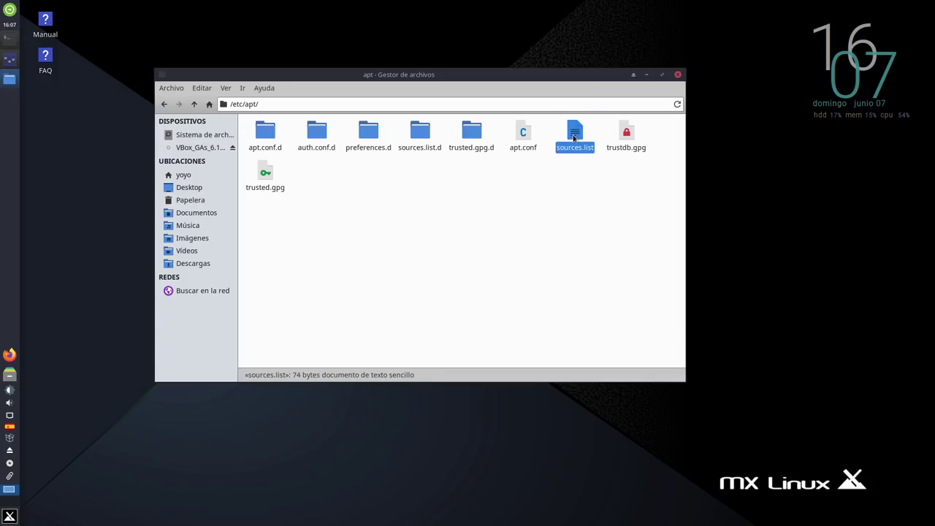
right_click(573, 137)
mouse_move(646, 162)
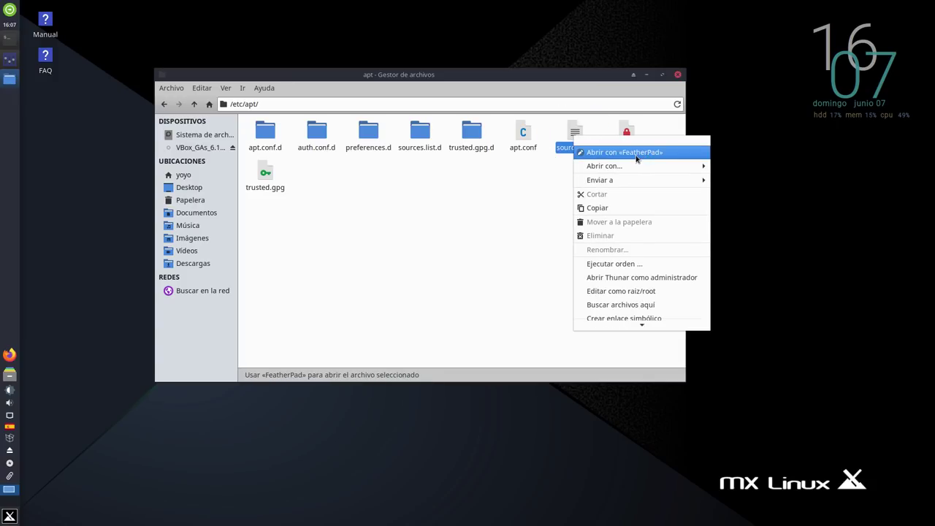
Open sources.list in FeatherPad, centre the window and highlight the folder path in its note
left_click(636, 157)
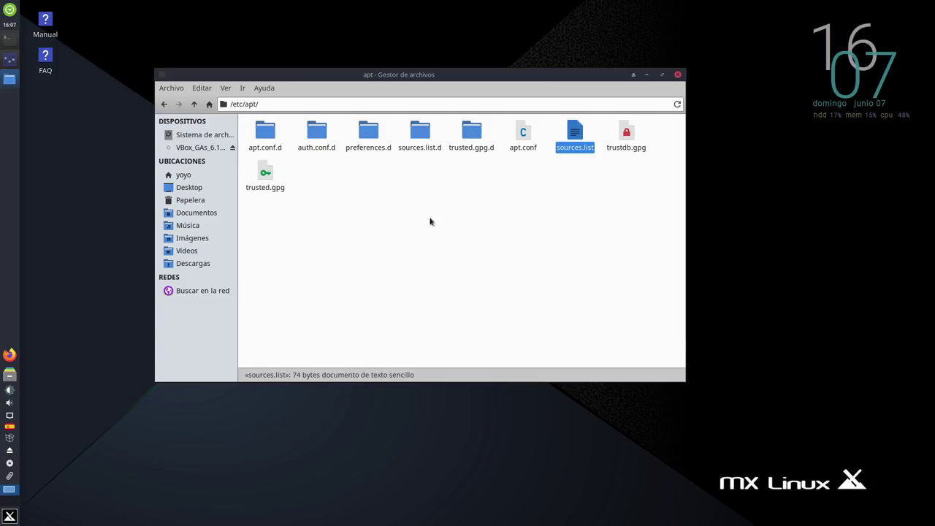
left_click_drag(677, 99, 372, 110)
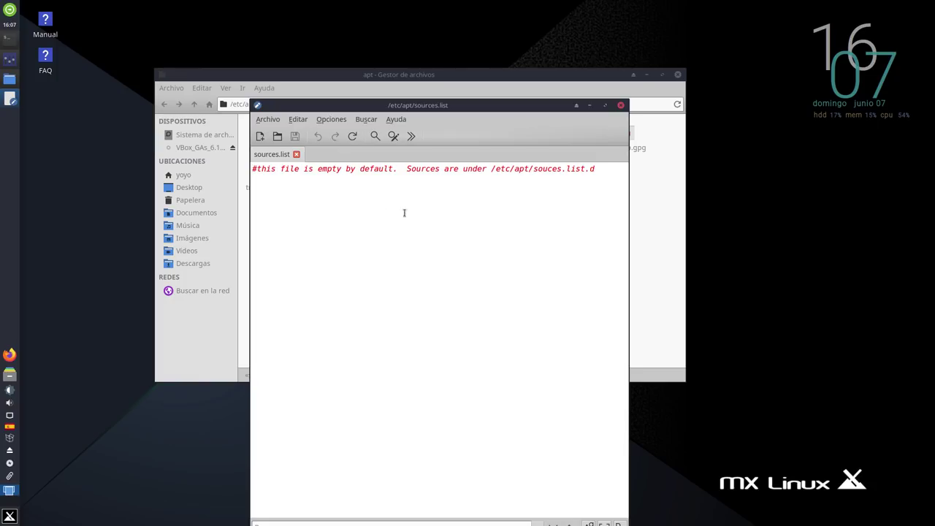
left_click_drag(598, 171, 492, 172)
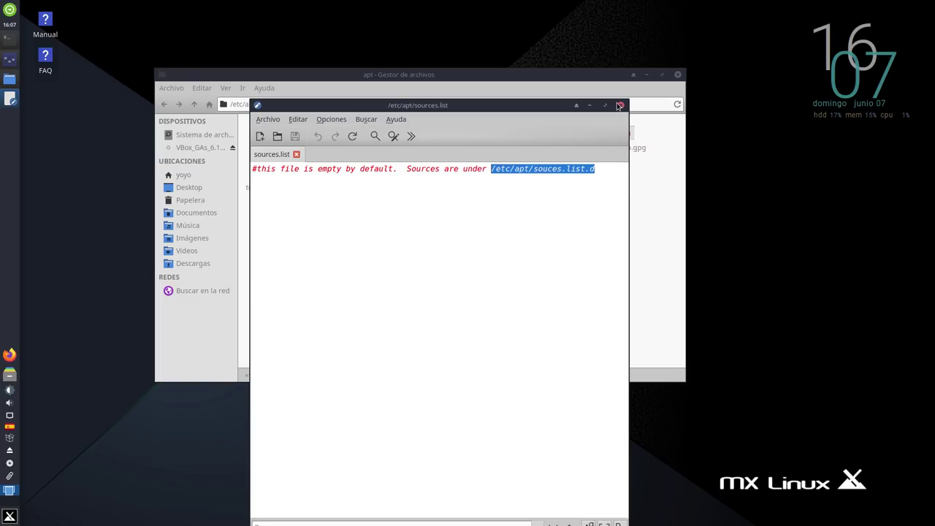
Close FeatherPad and open the sources.list.d folder with its four .list files
left_click(621, 105)
left_click(421, 136)
double_click(421, 136)
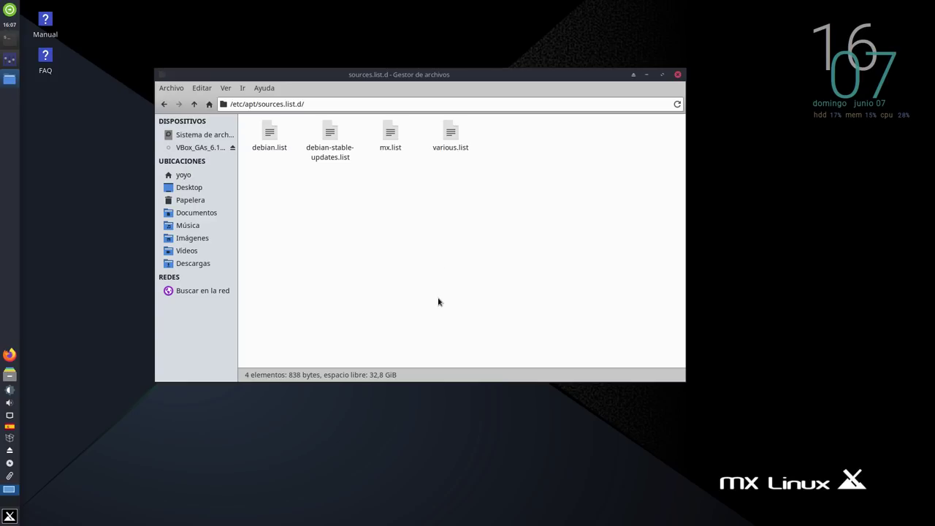
Set Thunar's behaviour to 'Doble clic para activar los elementos' and close the preferences
left_click(201, 87)
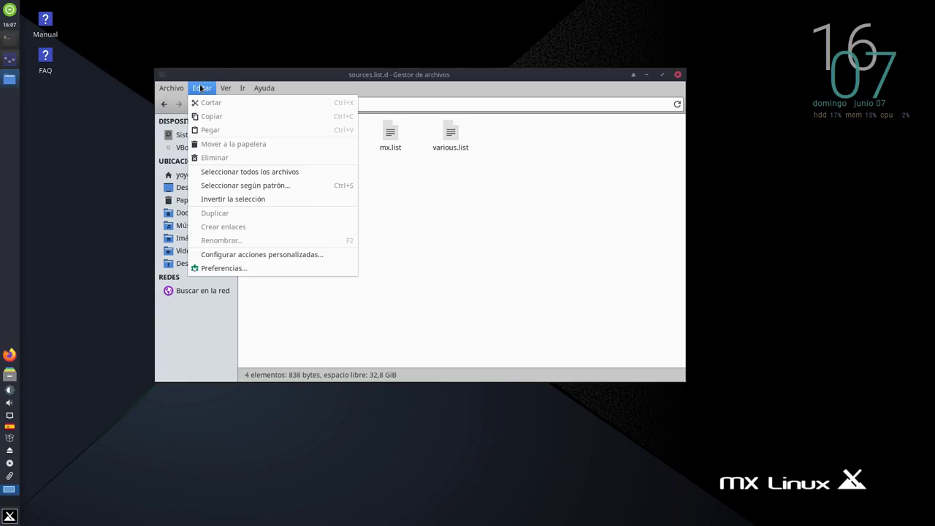
left_click(236, 268)
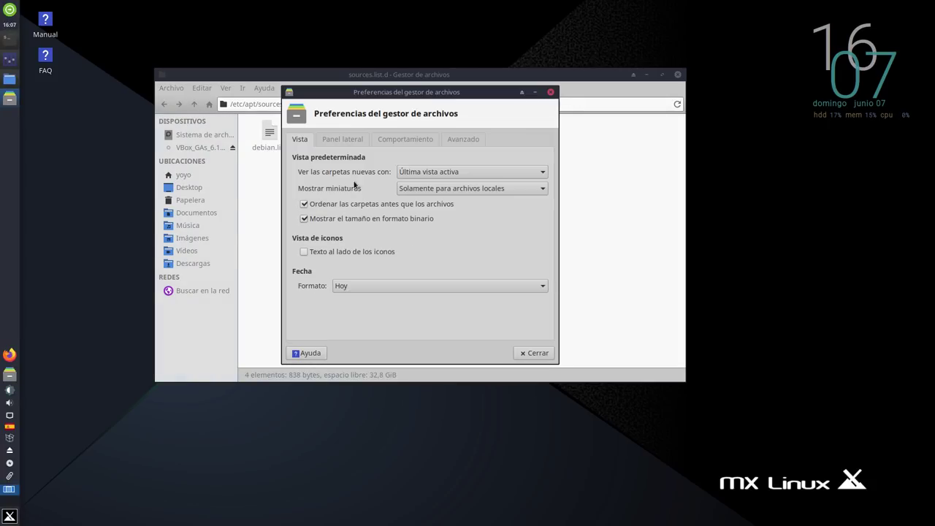
left_click(344, 143)
left_click(398, 142)
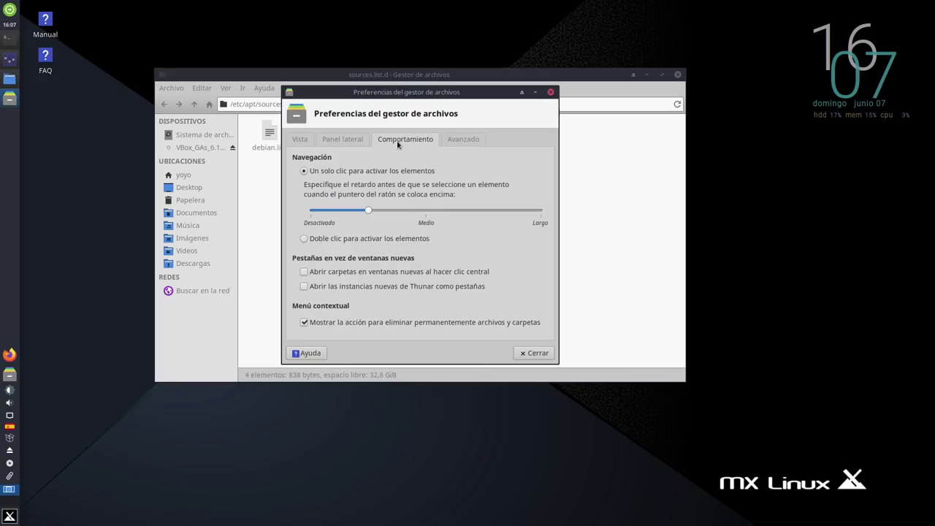
left_click(326, 240)
left_click(536, 353)
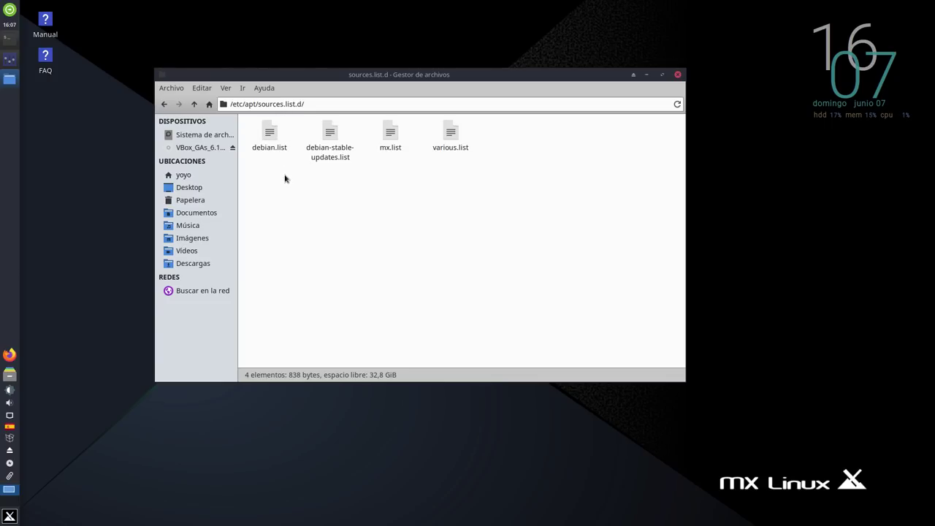
right_click(272, 144)
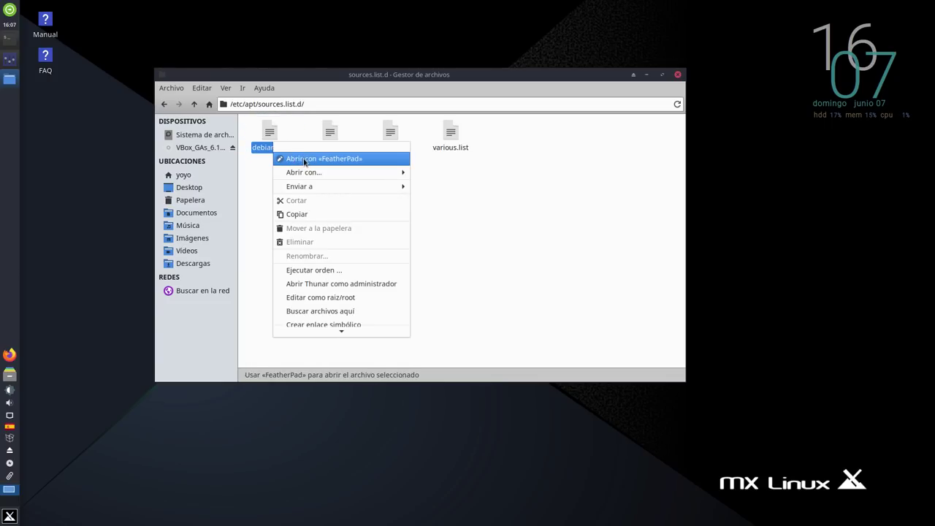
left_click(308, 161)
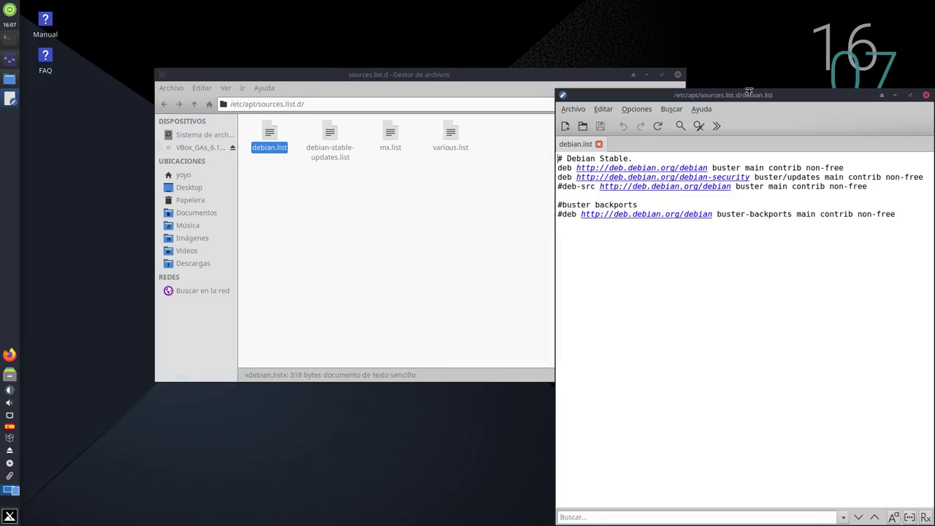
left_click_drag(748, 95, 519, 104)
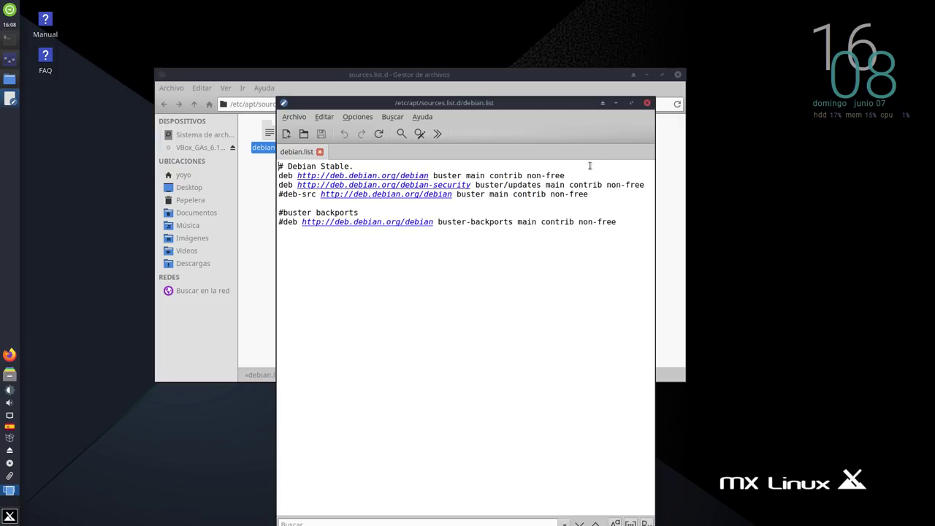
left_click(647, 102)
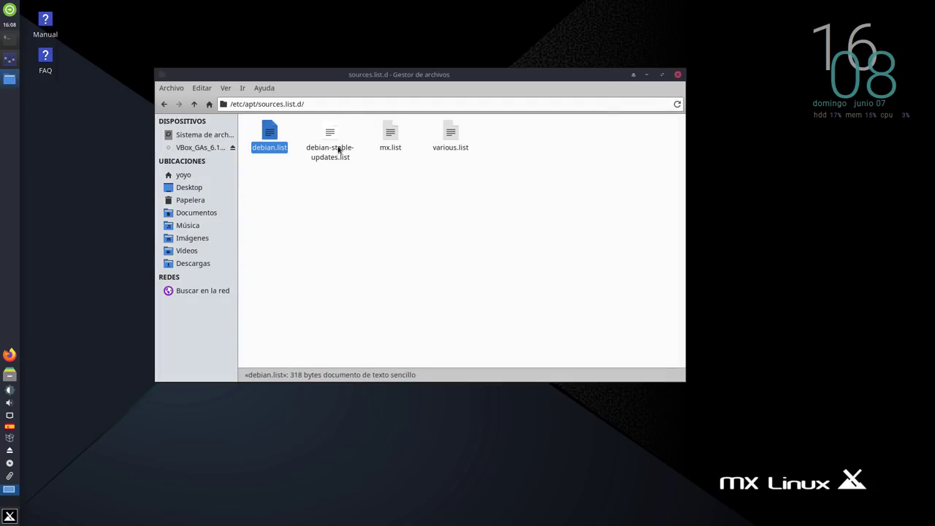
left_click(333, 138)
right_click(332, 138)
left_click(374, 144)
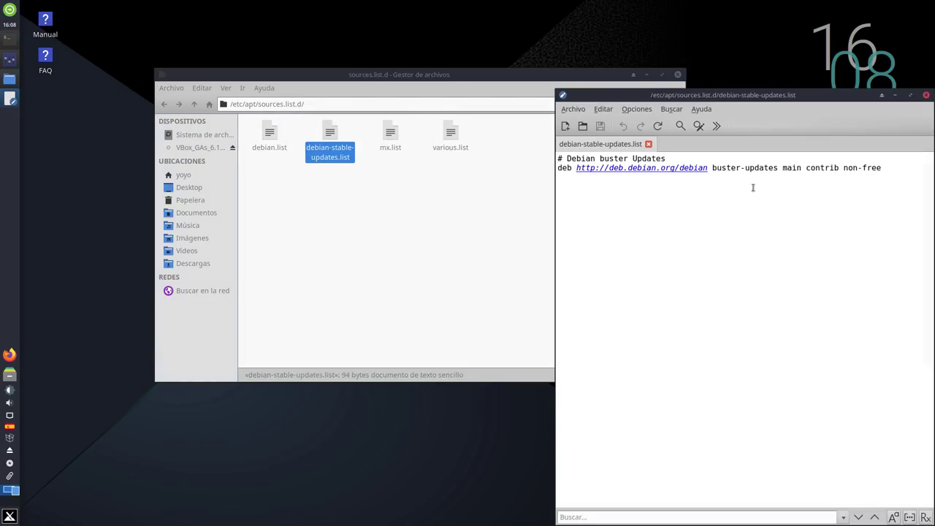
left_click_drag(849, 102, 560, 124)
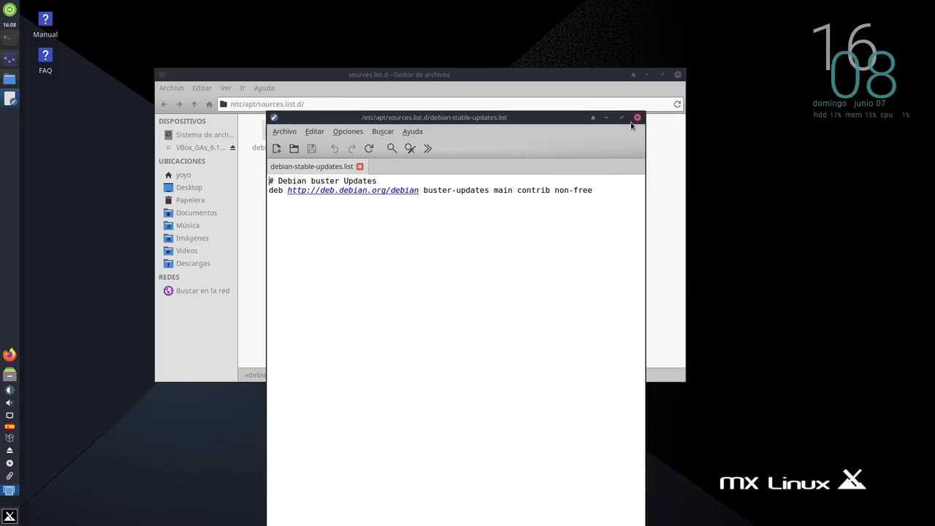
left_click(637, 119)
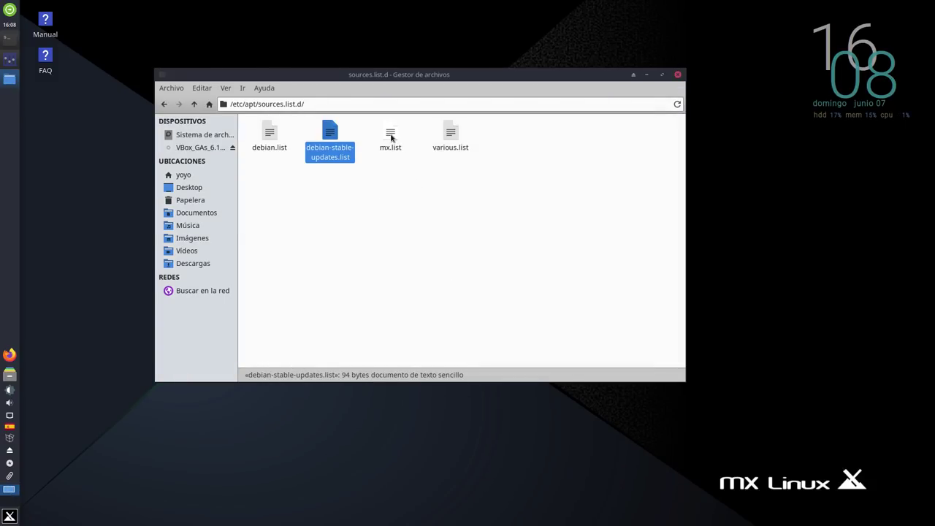
right_click(392, 135)
left_click(413, 143)
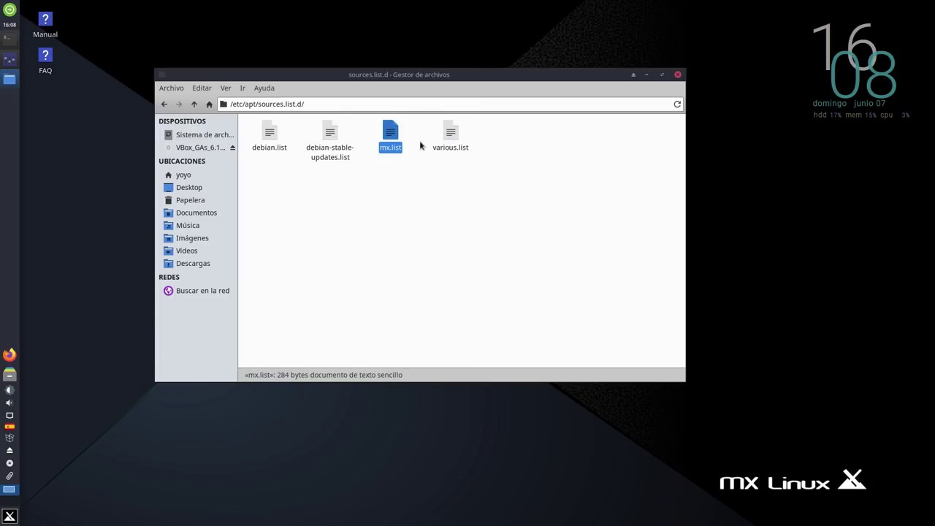
left_click_drag(762, 93, 448, 213)
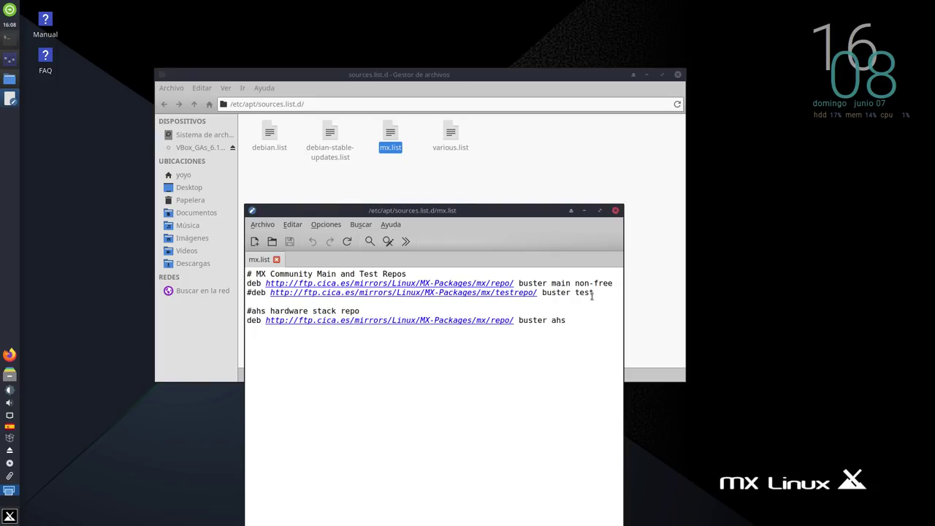
left_click_drag(588, 292, 546, 292)
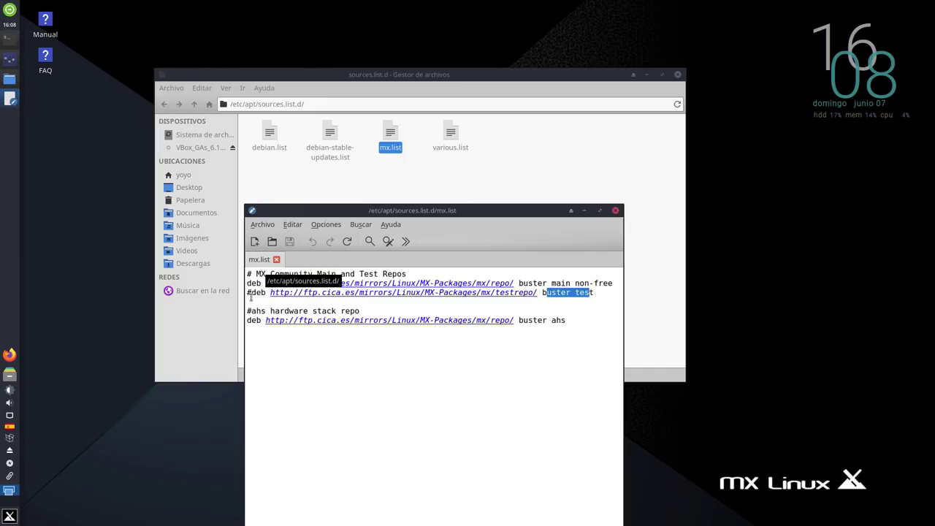
mouse_move(345, 508)
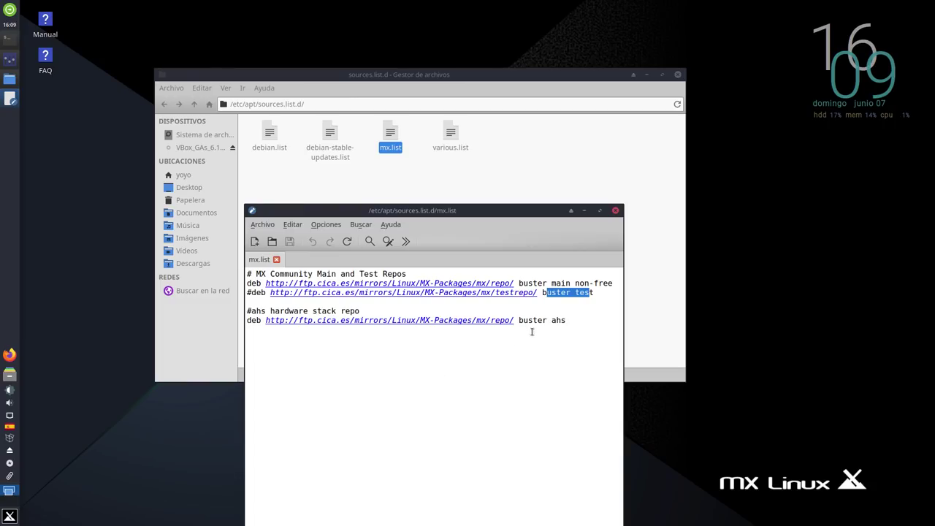
left_click_drag(576, 322, 246, 311)
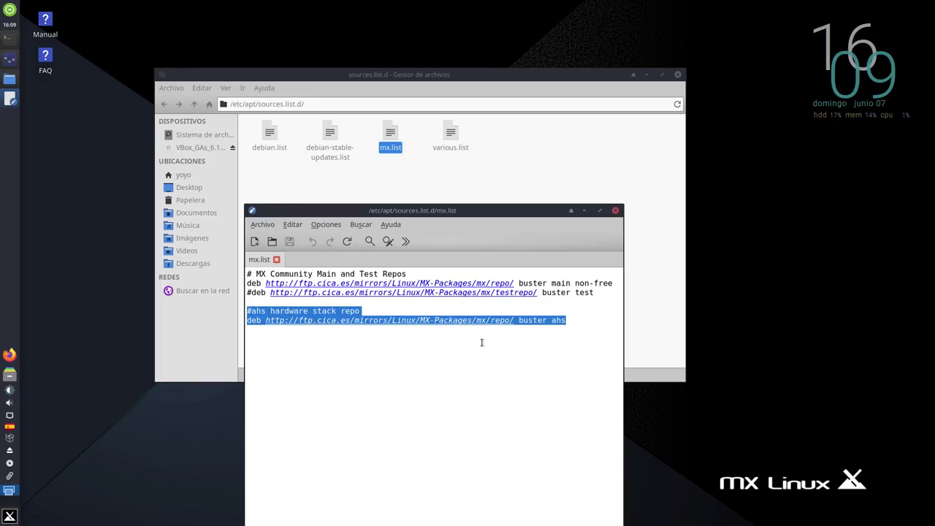
left_click(450, 381)
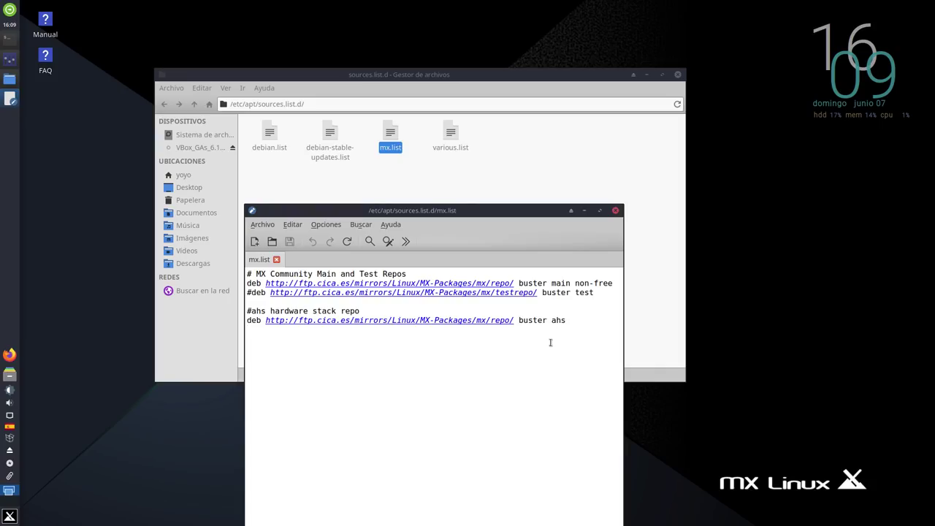
left_click_drag(577, 321, 250, 312)
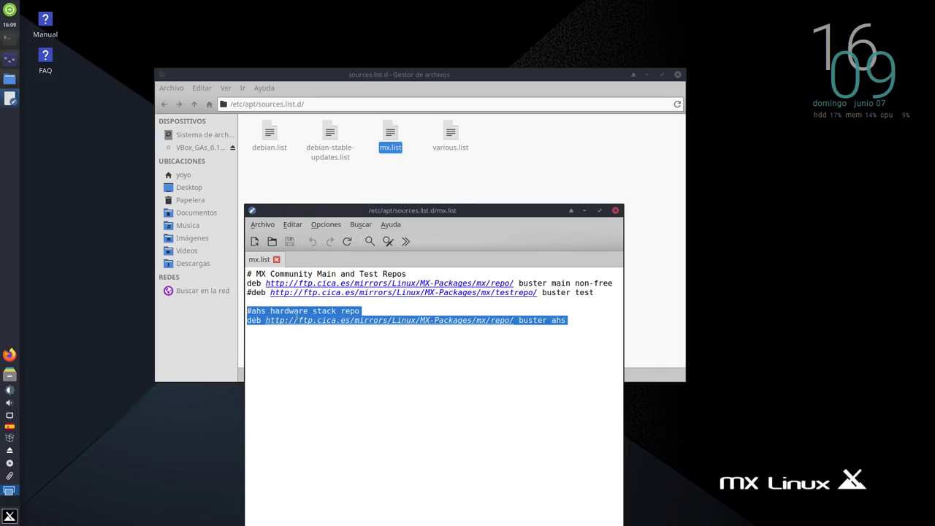
left_click(615, 210)
right_click(449, 140)
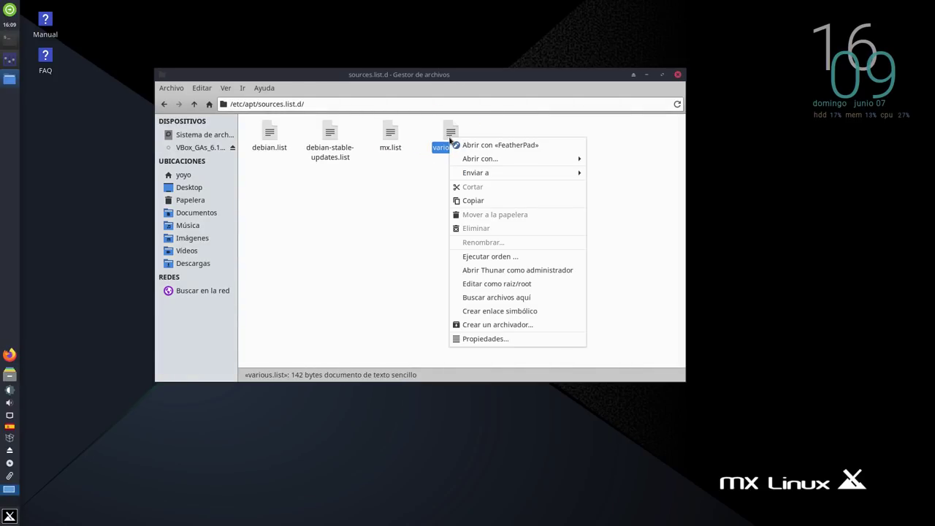
left_click(486, 144)
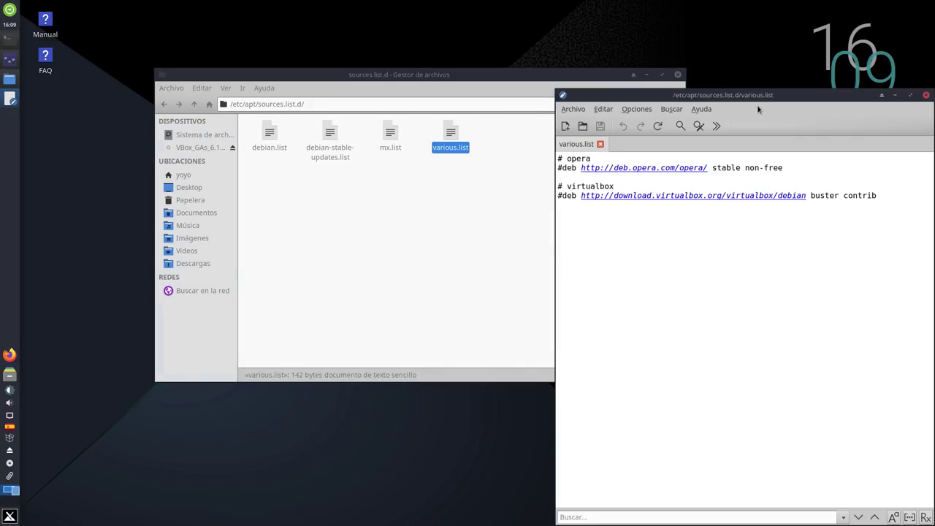
left_click_drag(777, 101, 405, 99)
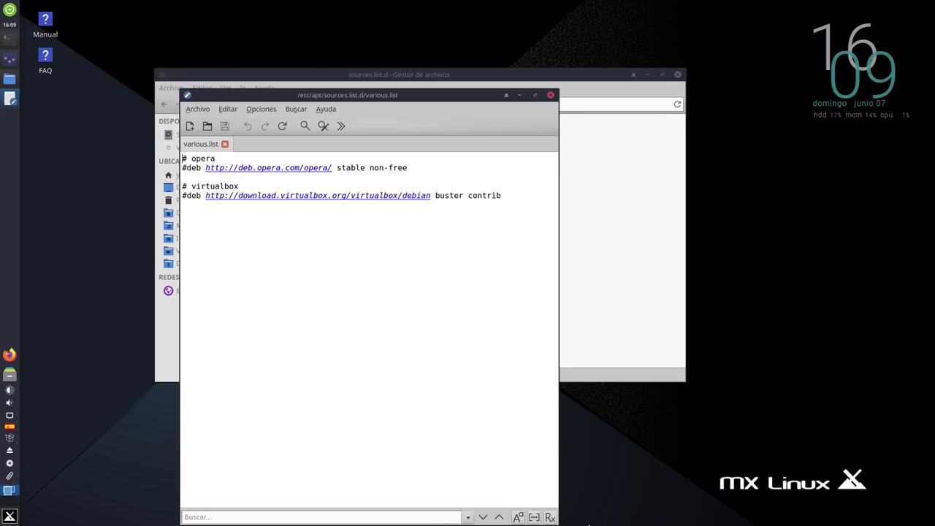
mouse_move(622, 519)
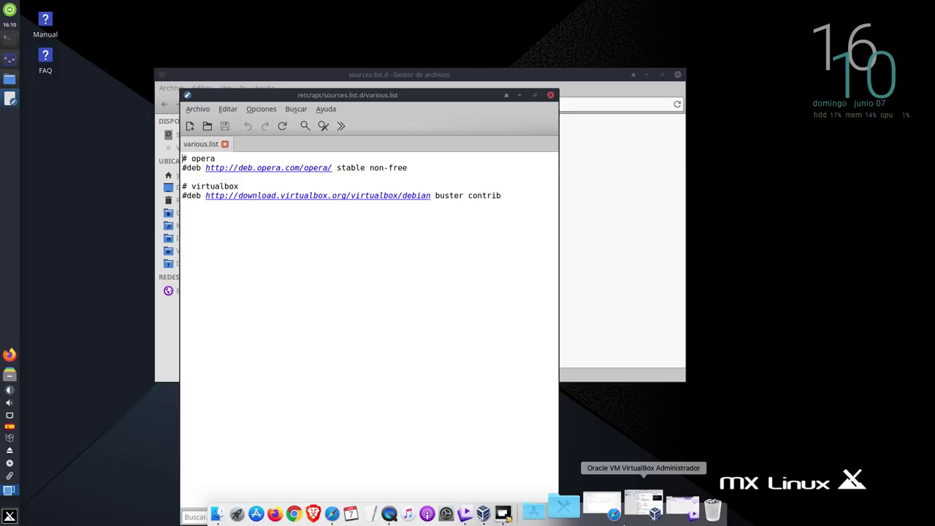
left_click(411, 96)
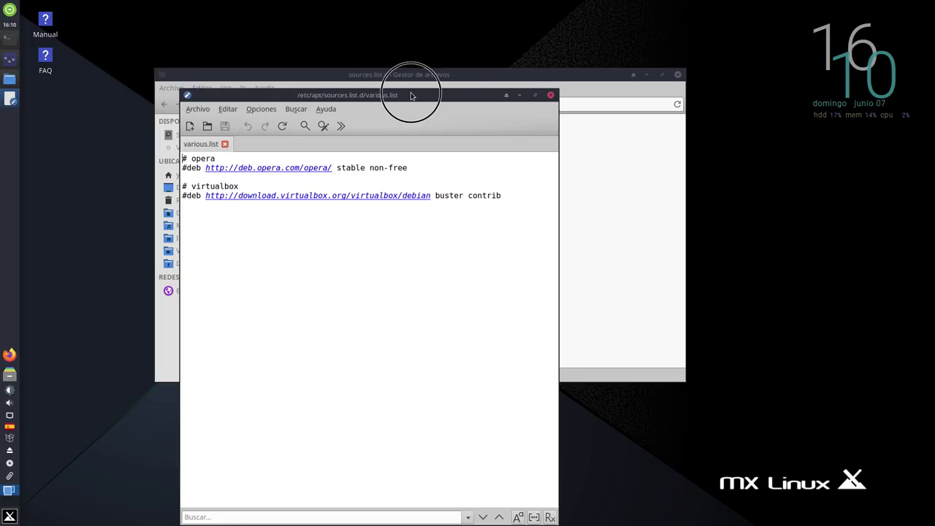
left_click_drag(411, 96, 549, 33)
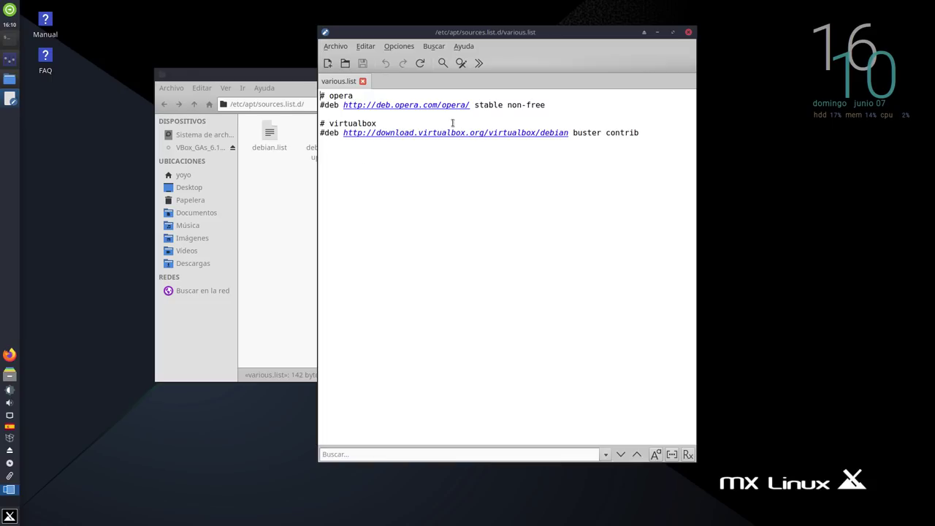
left_click(688, 32)
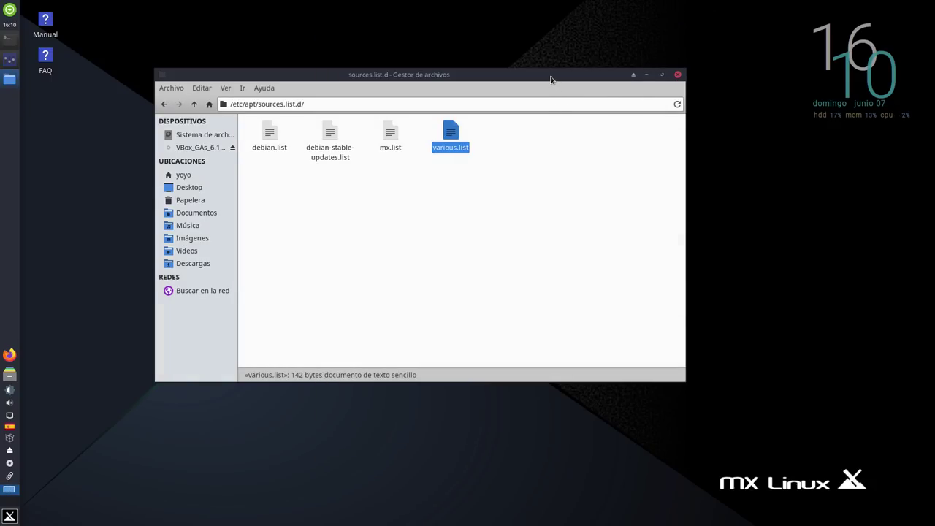
View the About Thunar box (version 1.8.14), then close it and the sources.list.d window
left_click(264, 87)
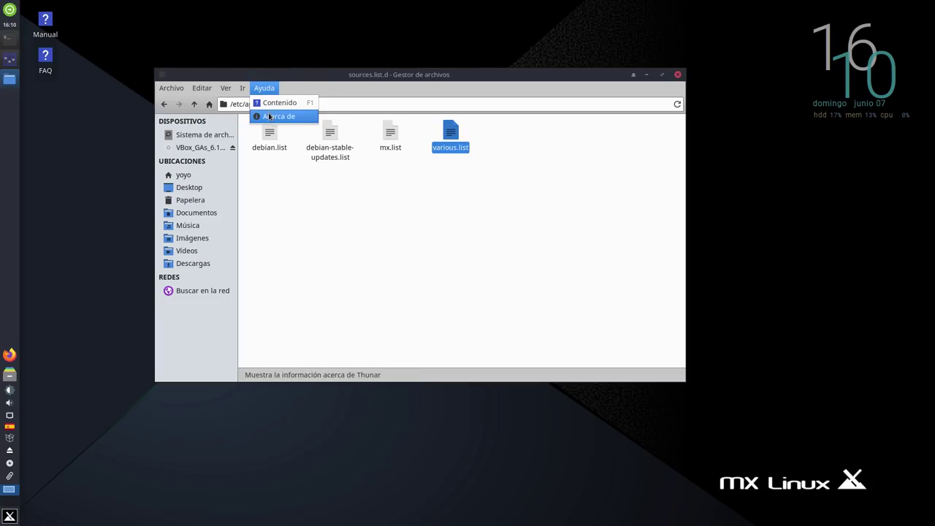
left_click(269, 117)
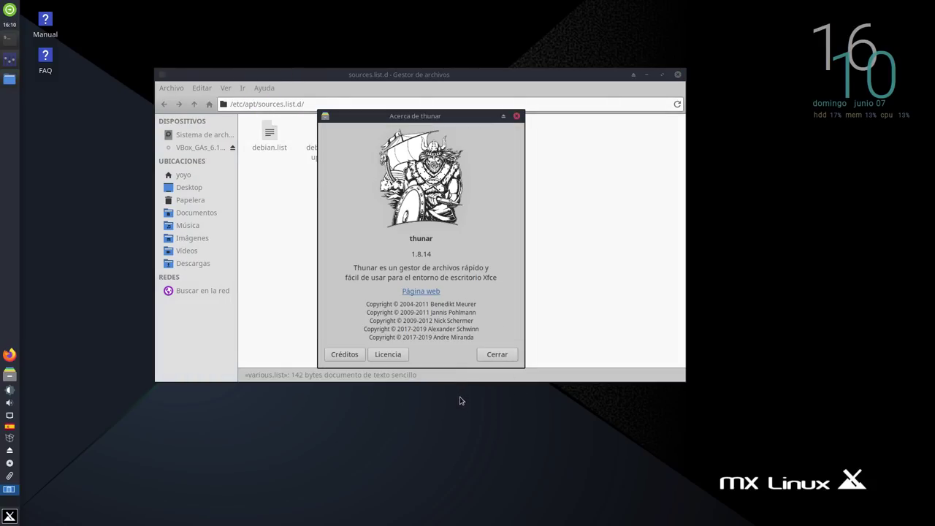
left_click(497, 354)
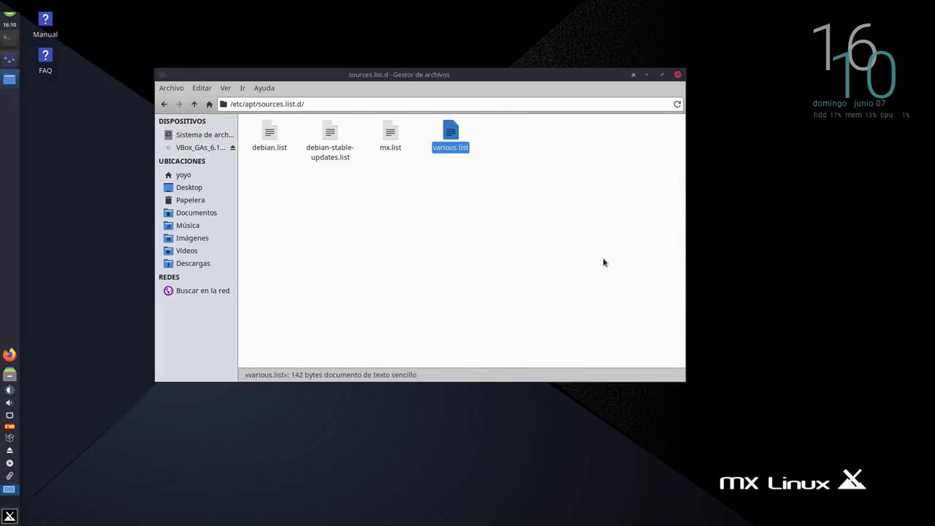
left_click(678, 75)
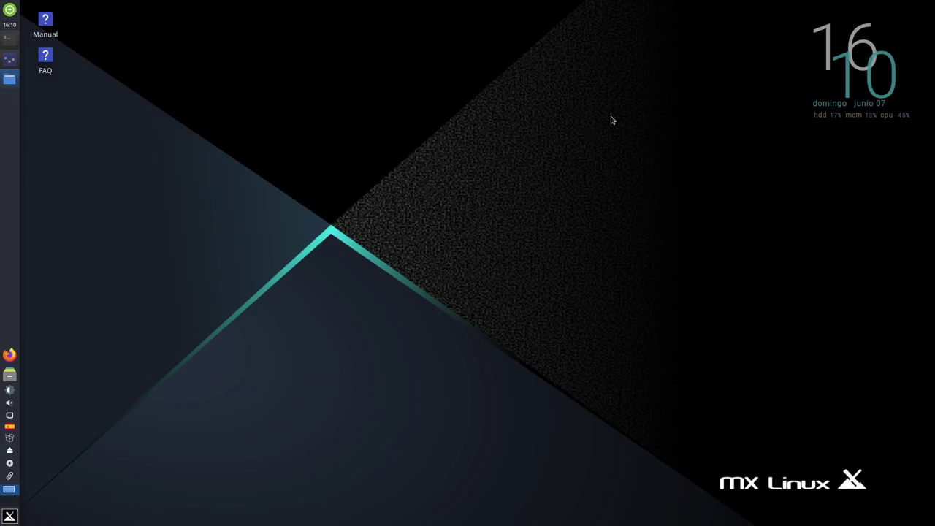
Launch Firefox and open the 'MX-19.2 now available!' blog post
left_click(9, 357)
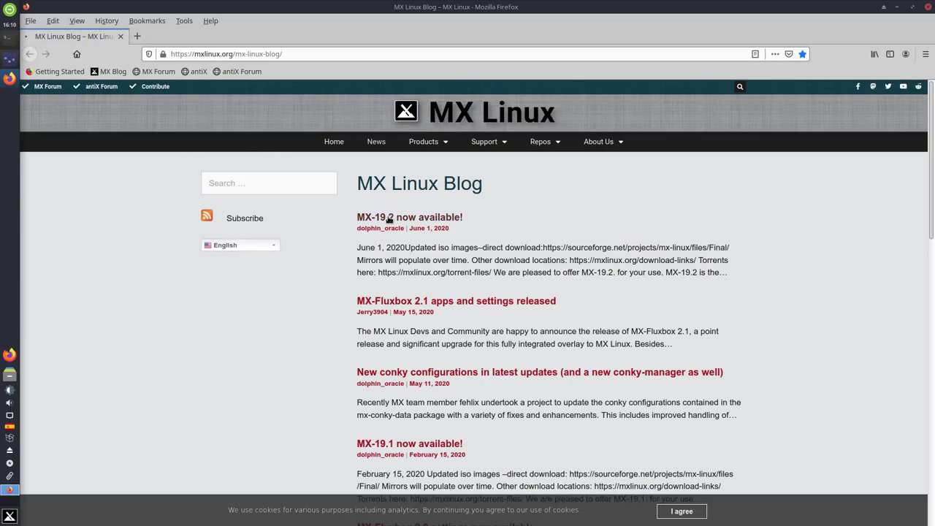
left_click(435, 220)
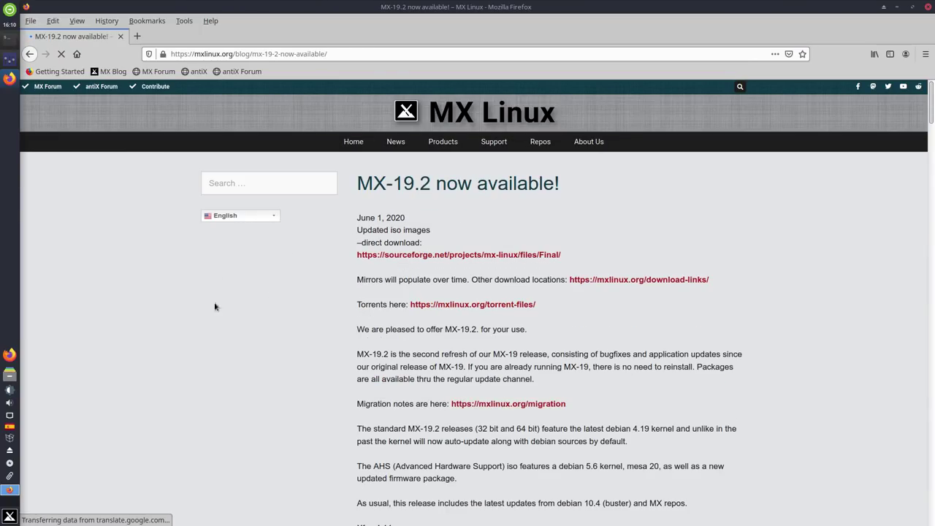
scroll(213, 414, "down", 5)
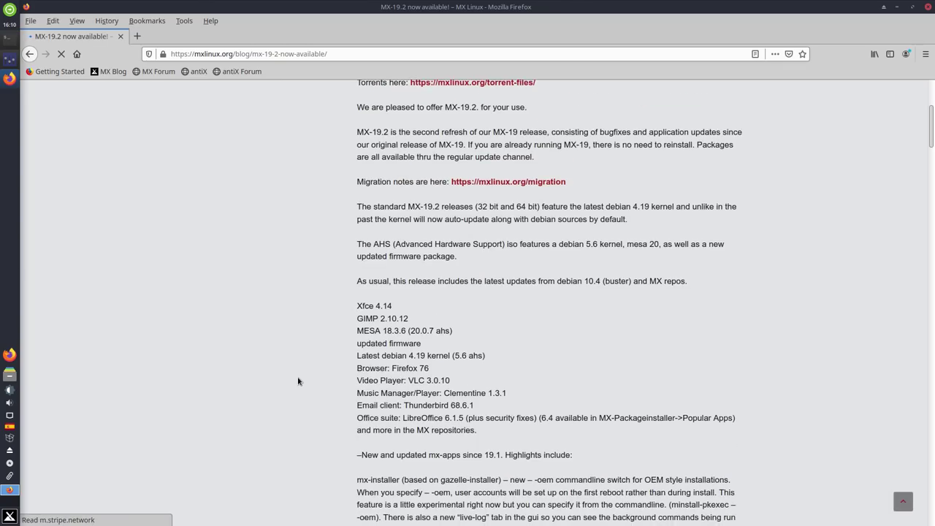
scroll(298, 380, "down", 2)
scroll(444, 234, "up", 4)
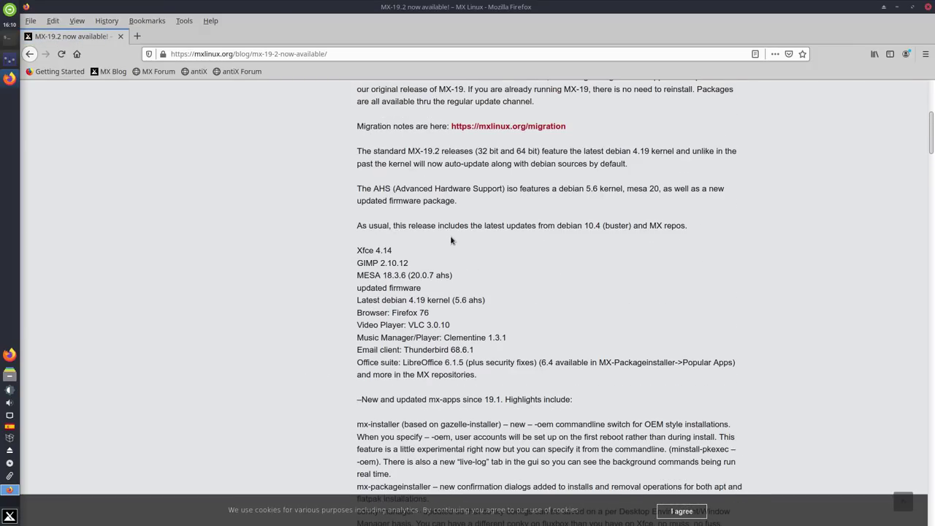
Highlight 'Advanced Hardware Support' in the post's AHS paragraph
left_click(503, 189)
left_click_drag(503, 188, 374, 189)
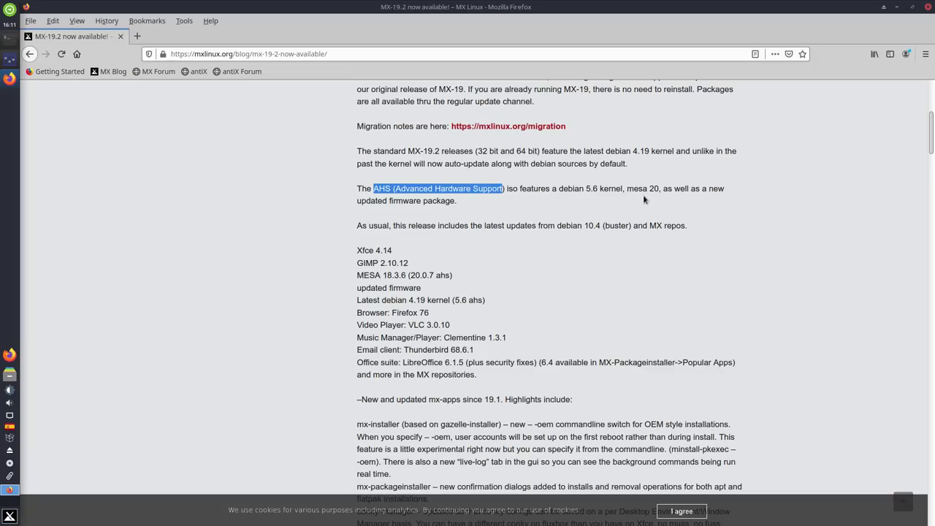
scroll(501, 279, "down", 3)
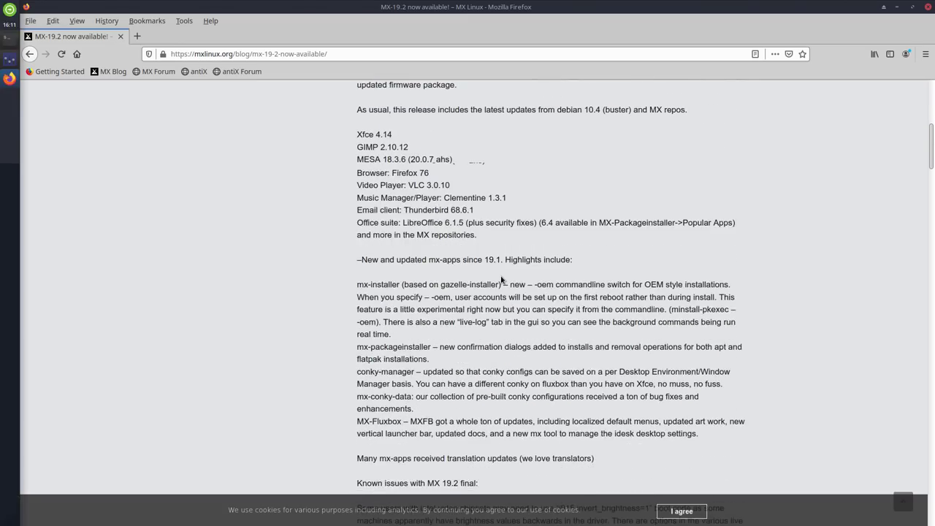
scroll(501, 279, "down", 2)
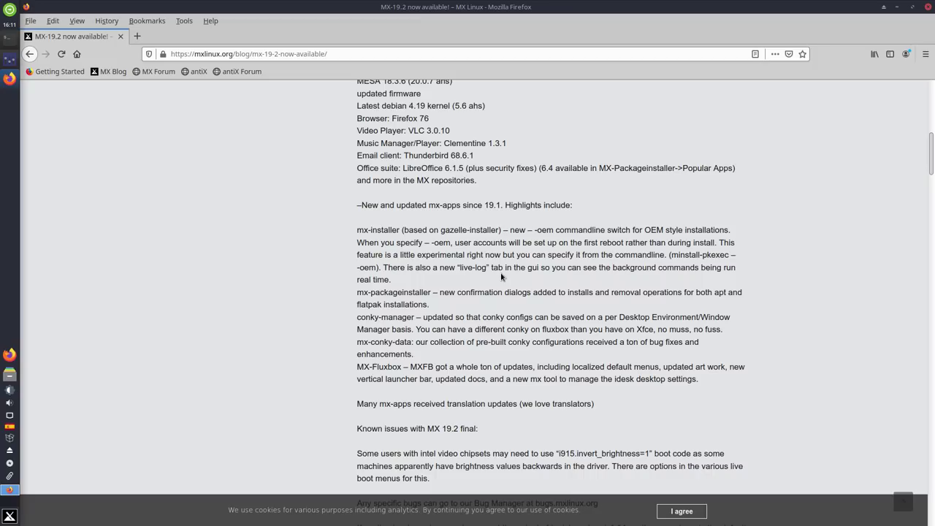
scroll(415, 357, "up", 3)
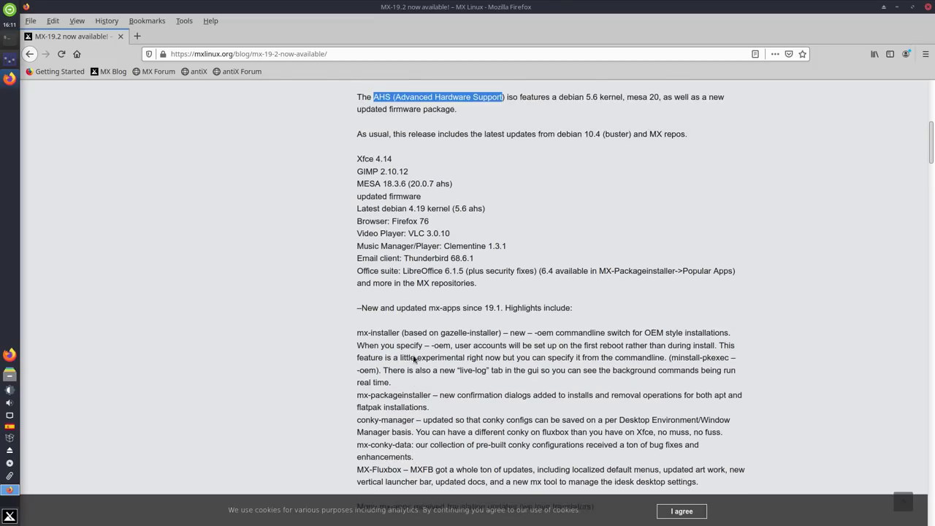
scroll(415, 357, "up", 10)
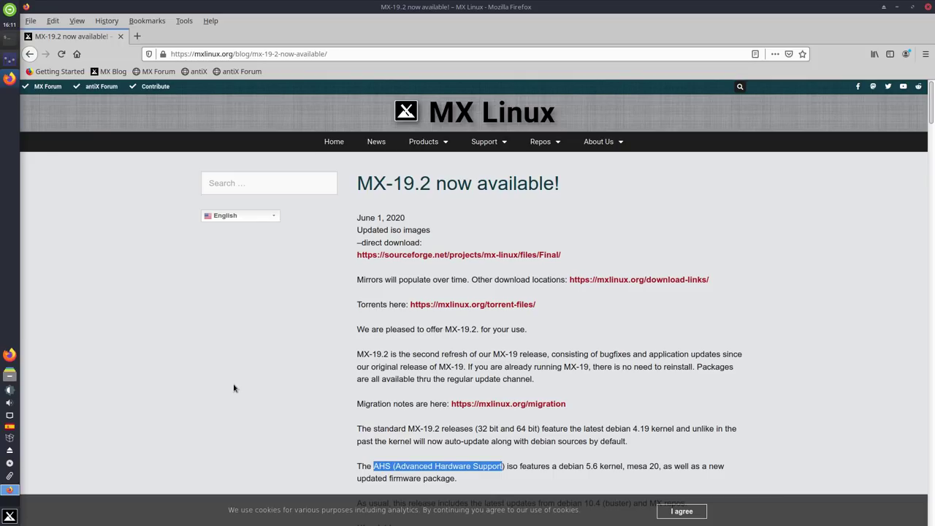
Go through Repos and Sources List to the Repos – MX-19 wiki page
left_click(544, 146)
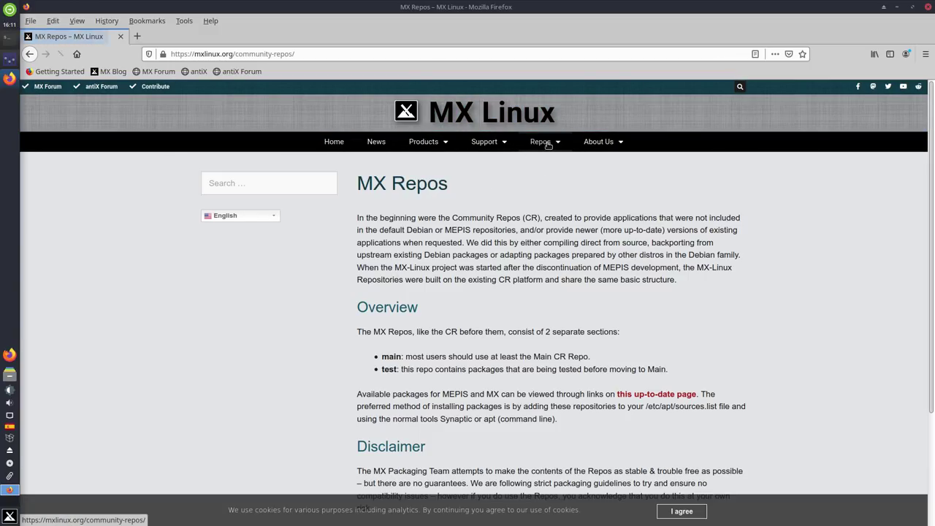
left_click(542, 146)
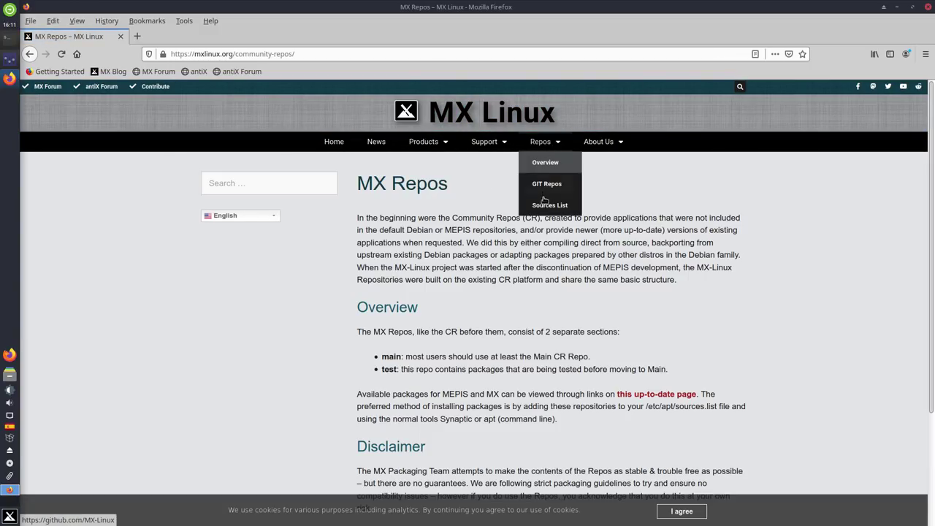
left_click(549, 205)
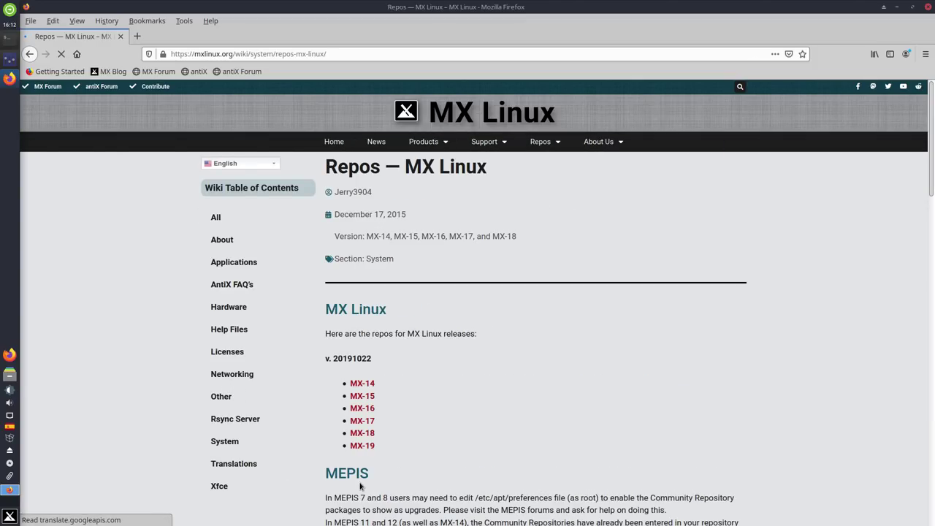
left_click(365, 445)
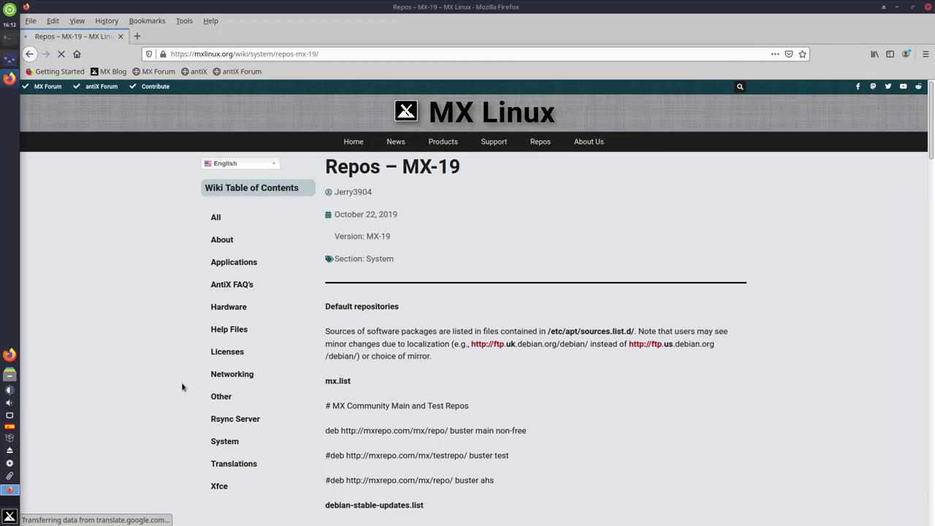
scroll(491, 357, "down", 2)
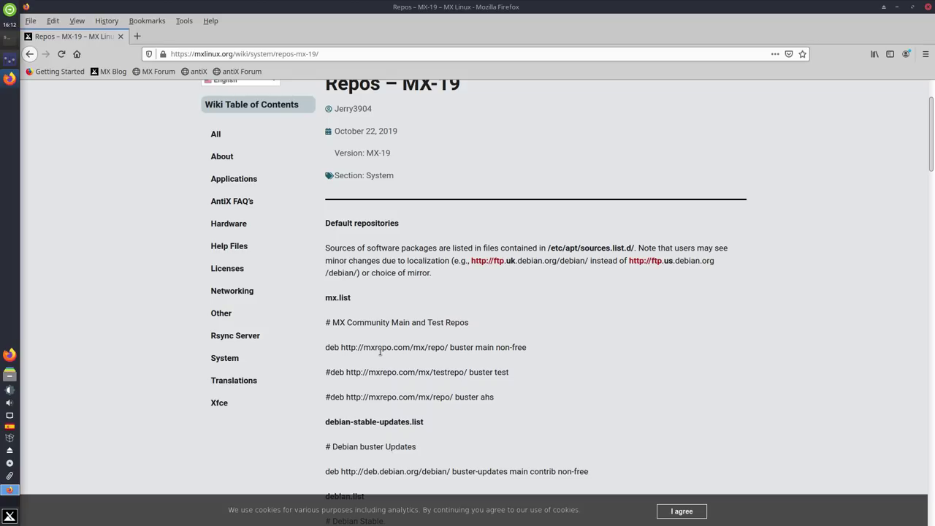
Highlight the main non-free and commented-out buster ahs repo lines, then close Firefox
left_click_drag(530, 352, 326, 348)
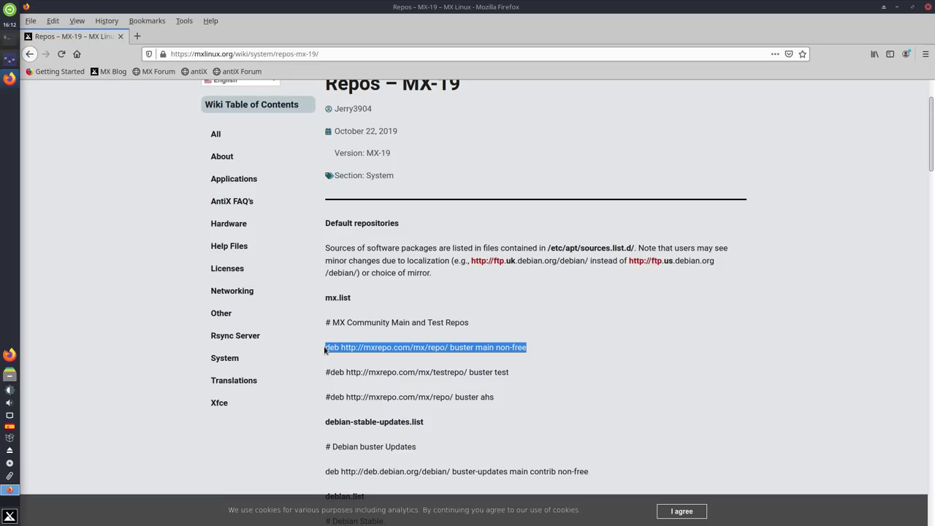
left_click(477, 418)
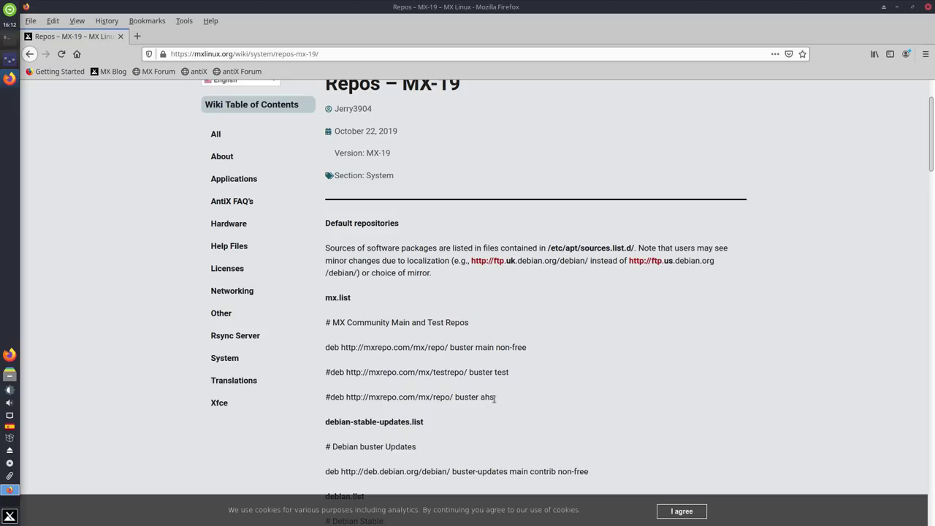
left_click_drag(495, 399, 325, 403)
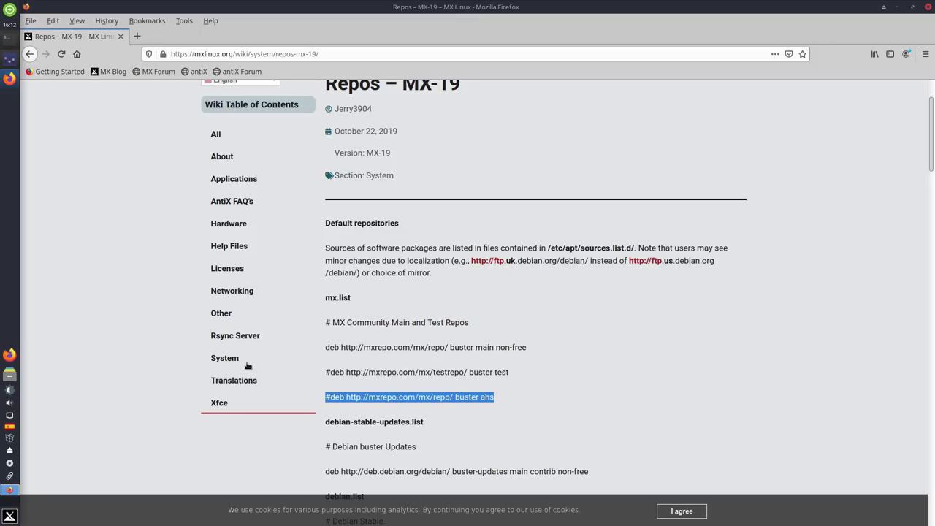
scroll(466, 364, "up", 2)
scroll(466, 363, "up", 1)
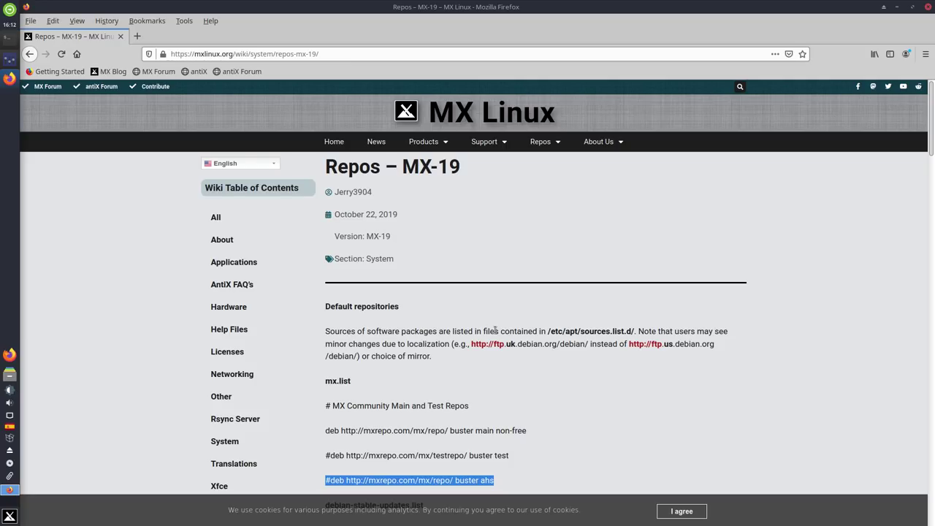
mouse_move(898, 13)
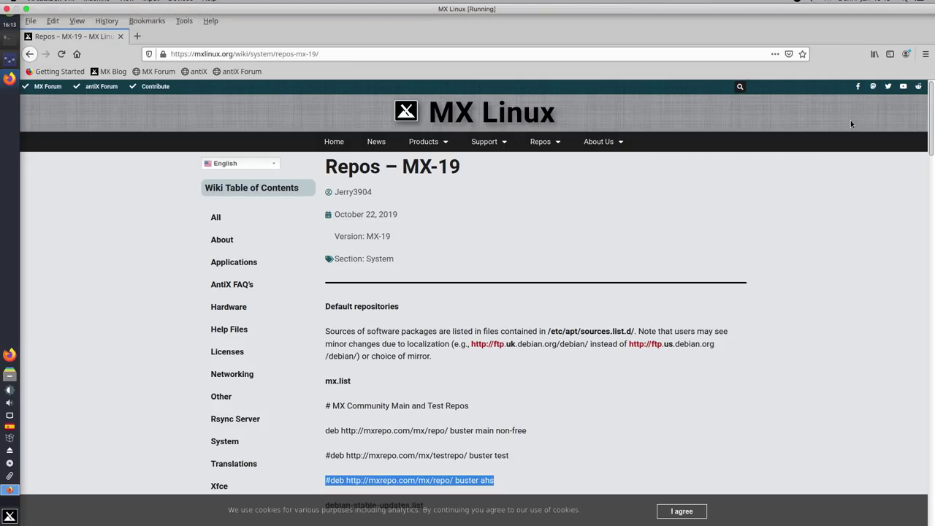
left_click(897, 7)
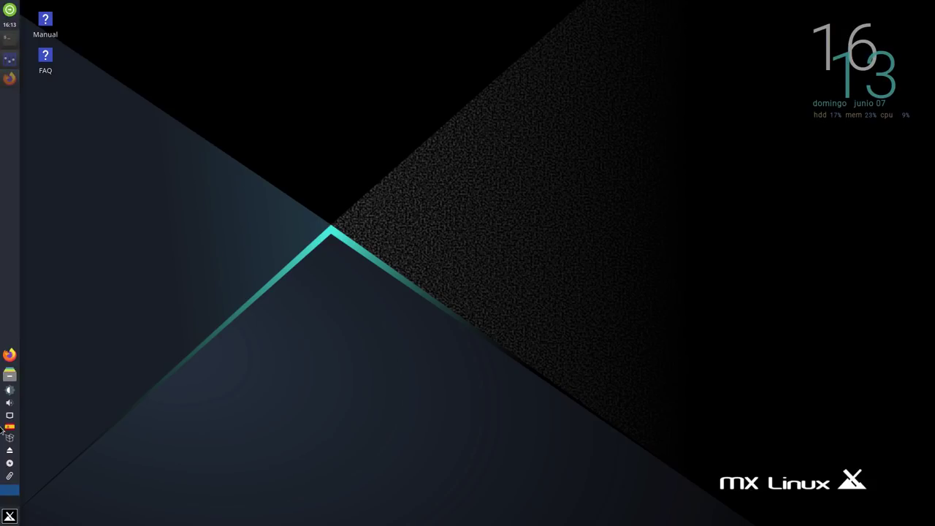
Launch MX Herramientas from the Whisker menu favourites
left_click(10, 517)
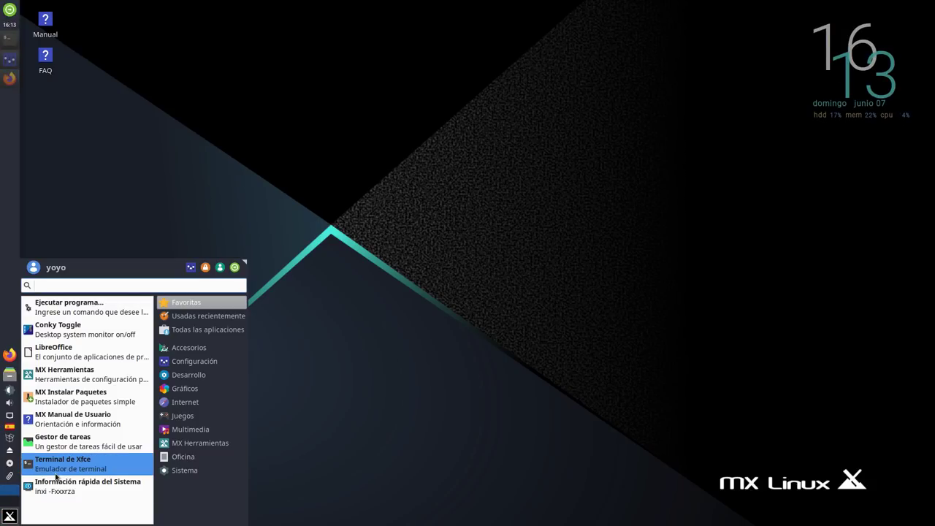
left_click(102, 372)
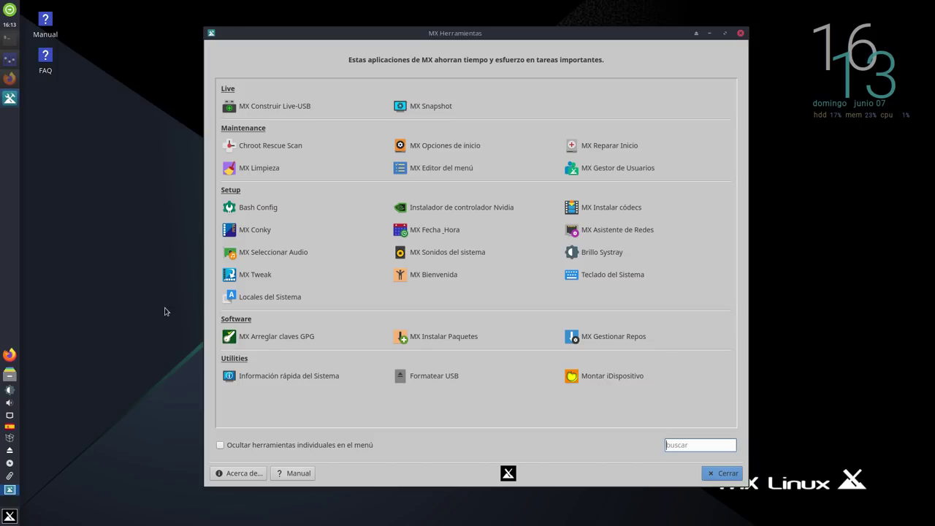
Browse the Whisker menu's Internet and other categories, then bring back Firefox on Repos – MX-19
left_click(9, 516)
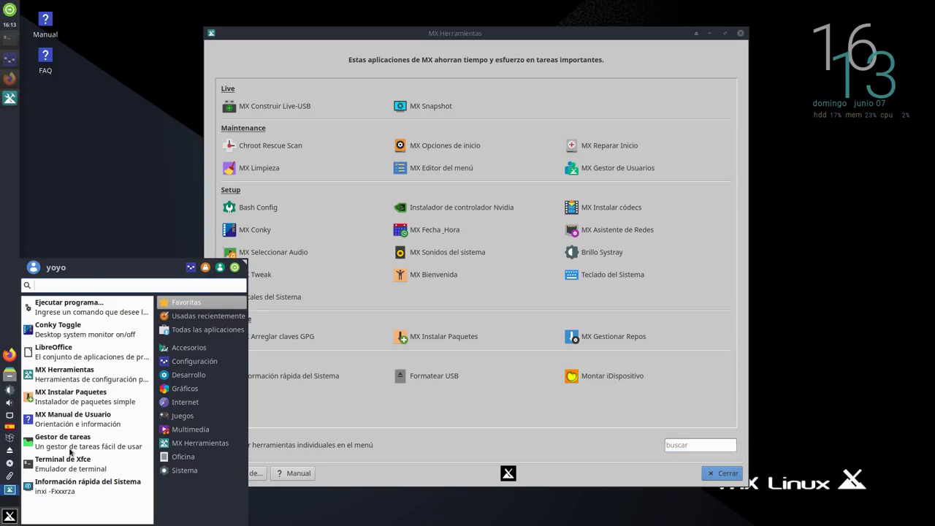
left_click(175, 415)
left_click(176, 400)
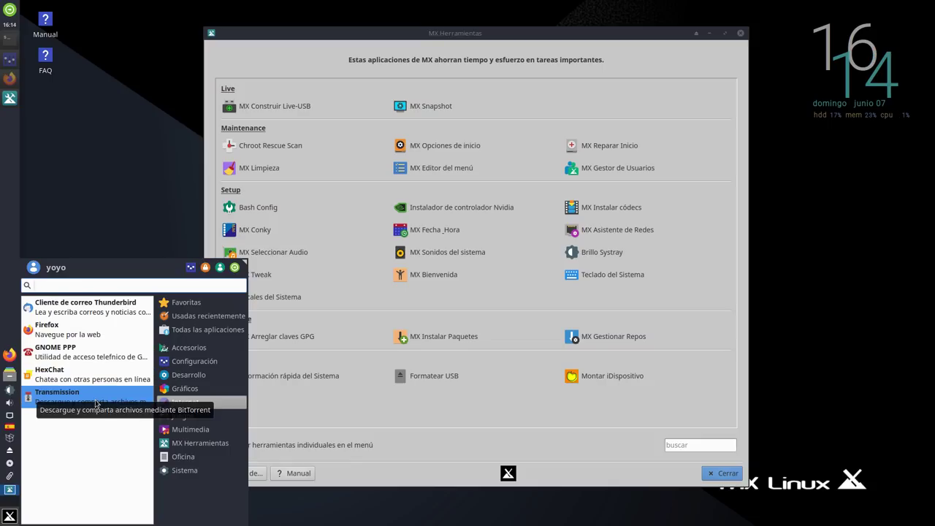
left_click(213, 417)
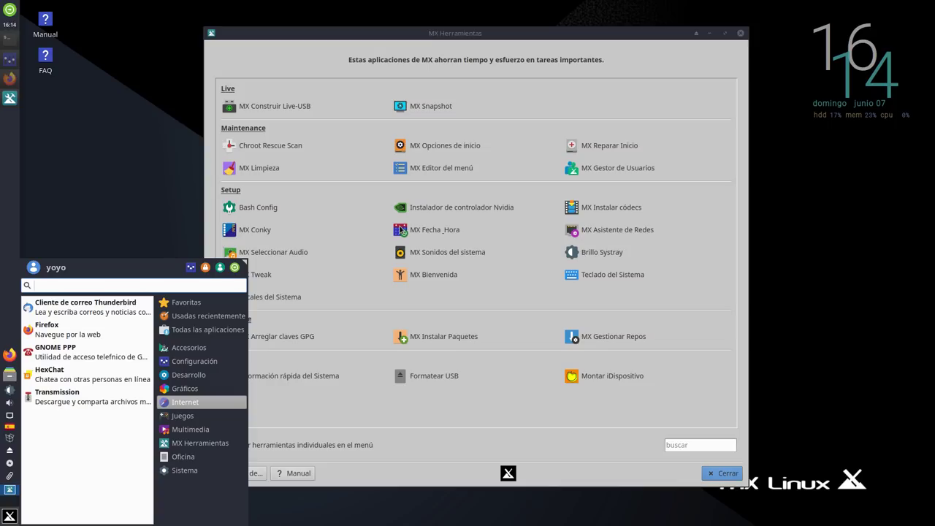
left_click(496, 34)
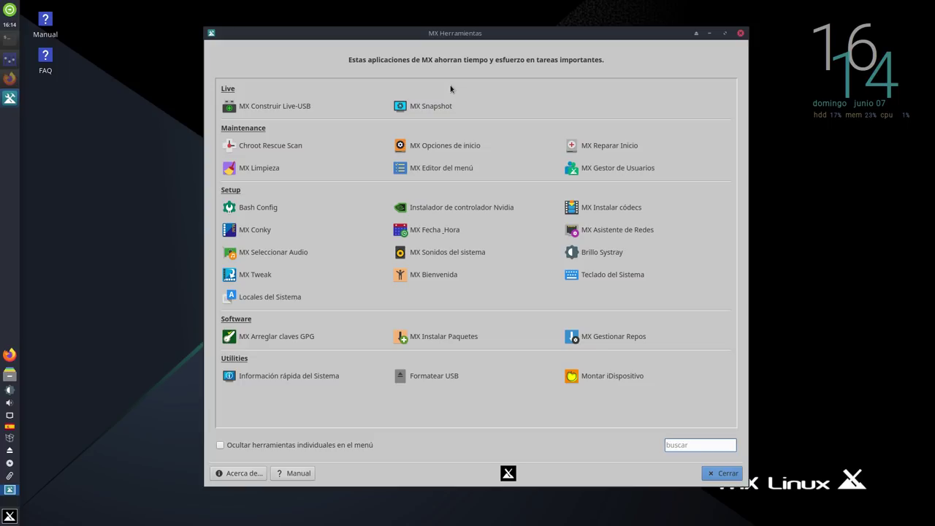
left_click(11, 80)
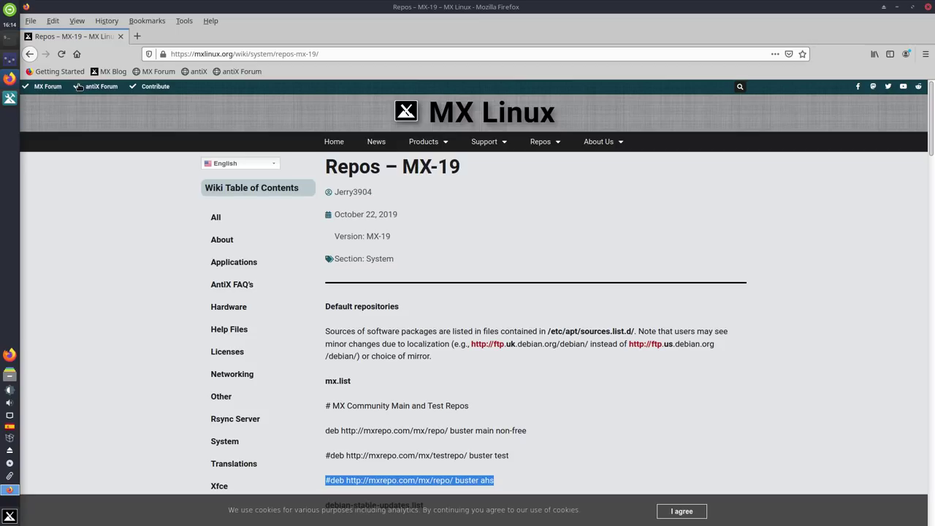
Go back to the repos page, open the MX Linux News blog, then minimize Firefox
left_click(29, 54)
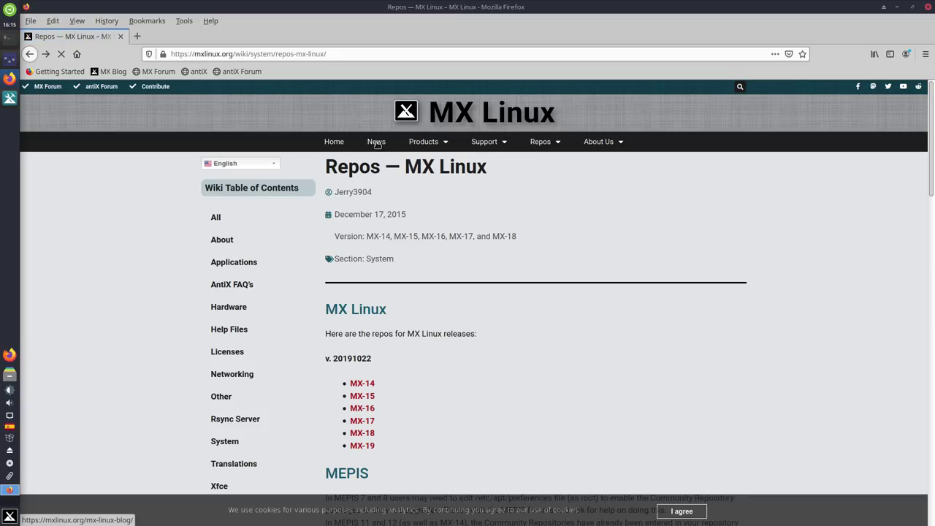
left_click(376, 142)
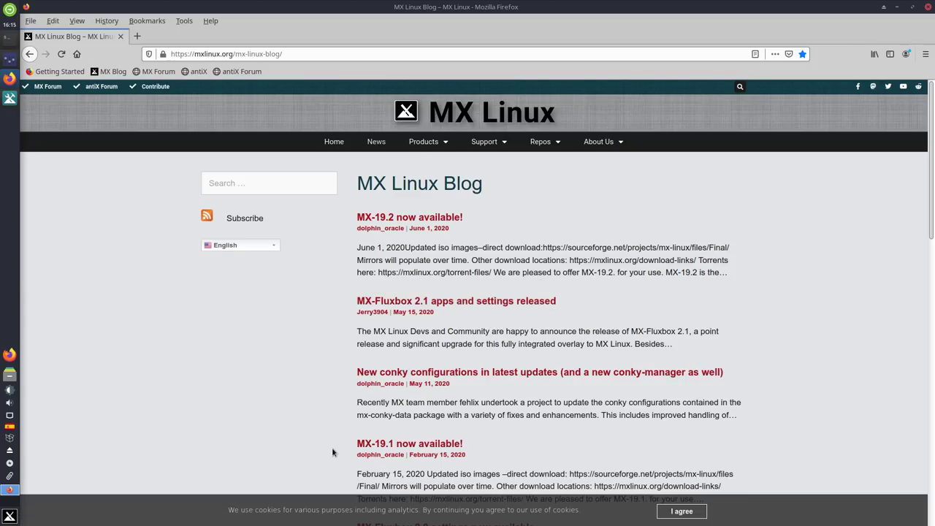
left_click(899, 6)
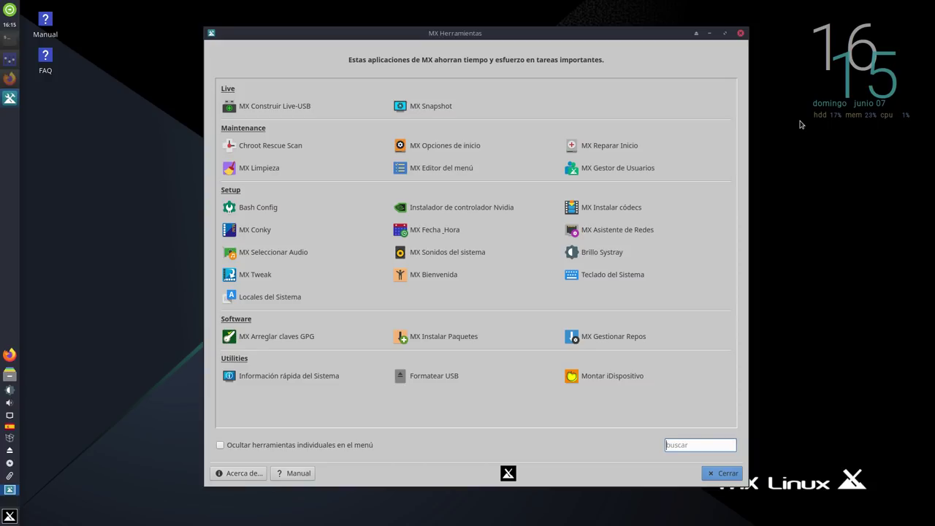
Reposition the MX Herramientas window further to the left of the screen
left_click_drag(636, 37, 504, 25)
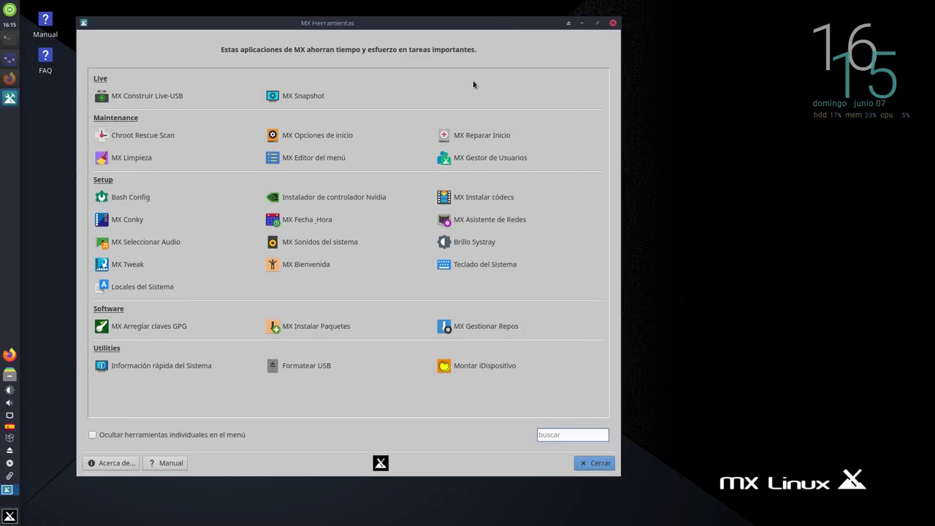
left_click_drag(479, 30, 551, 31)
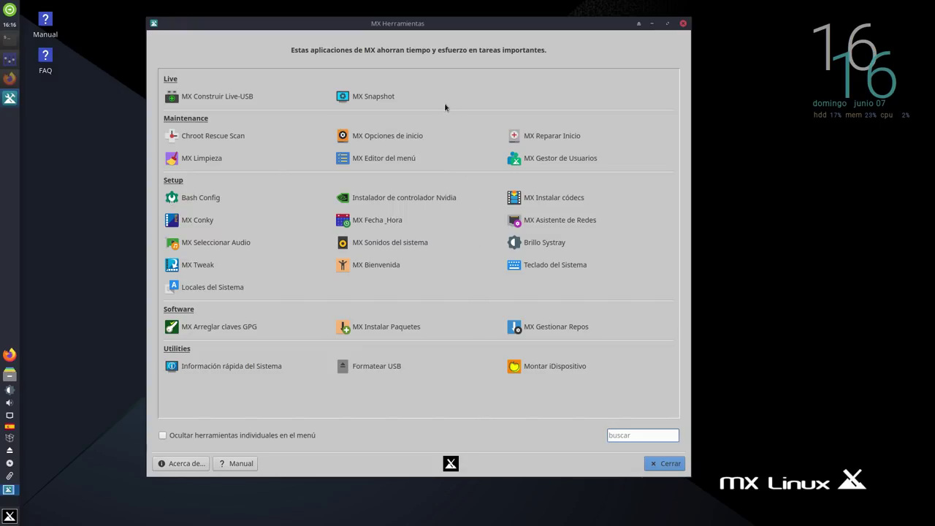
left_click_drag(467, 25, 411, 29)
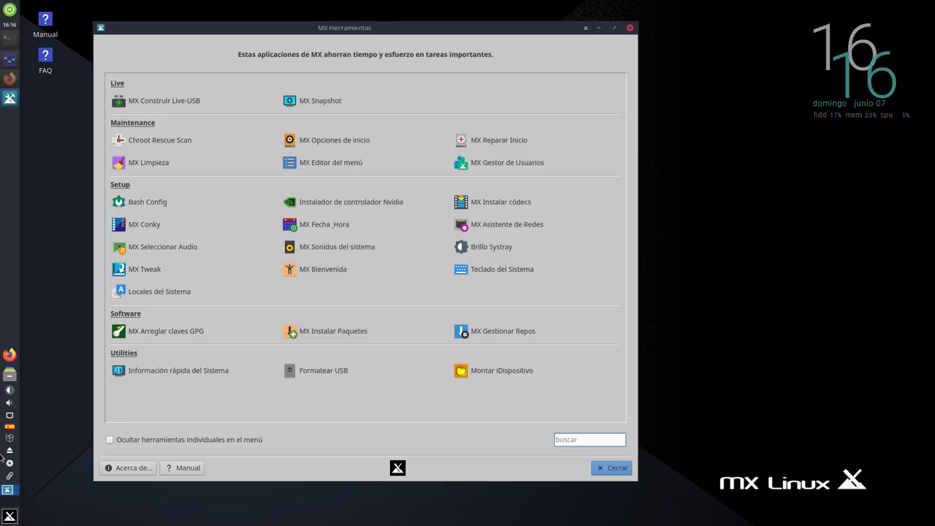
Close the old neofetch terminal and open the Whisker applications menu search
left_click(10, 38)
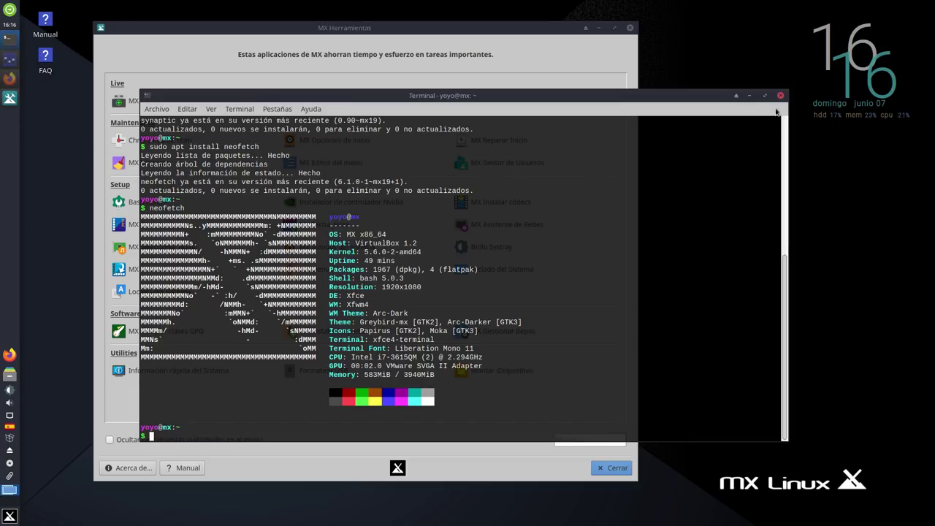
left_click(780, 96)
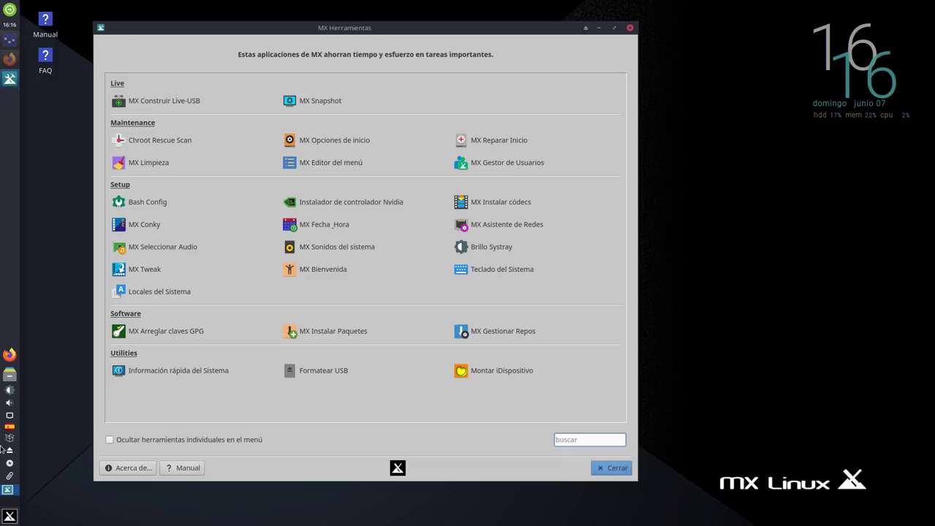
left_click(9, 517)
left_click(184, 401)
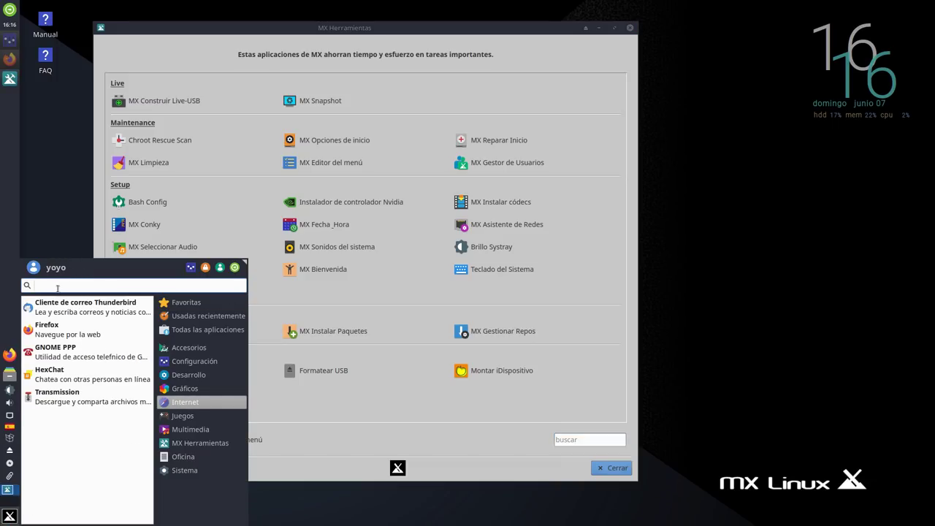
Launch Terminal via the 'te' menu search and arrange it beside MX Tools
type("te")
left_click(62, 301)
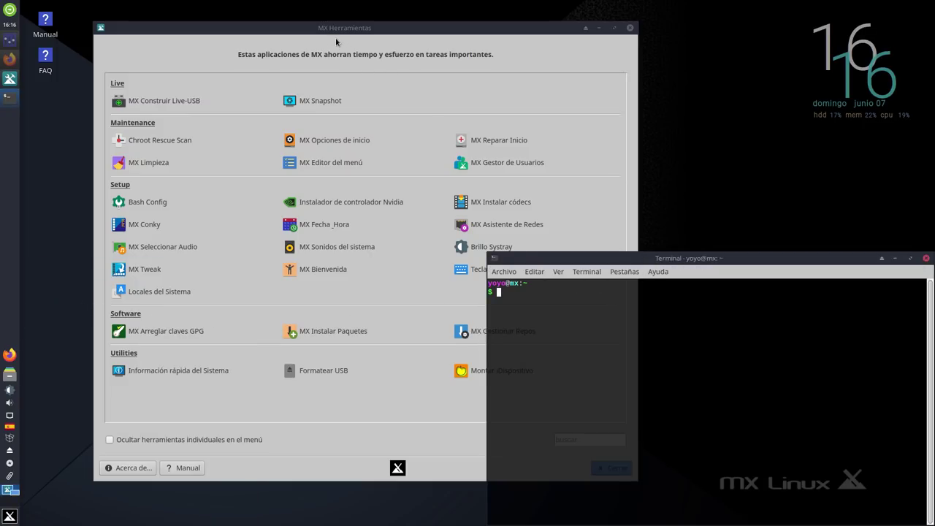
left_click_drag(313, 31, 226, 16)
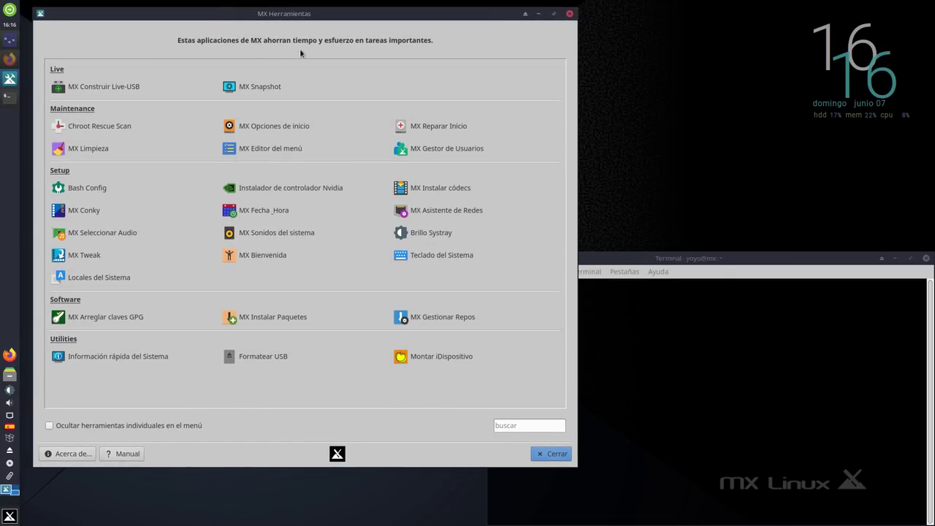
left_click_drag(625, 256, 583, 236)
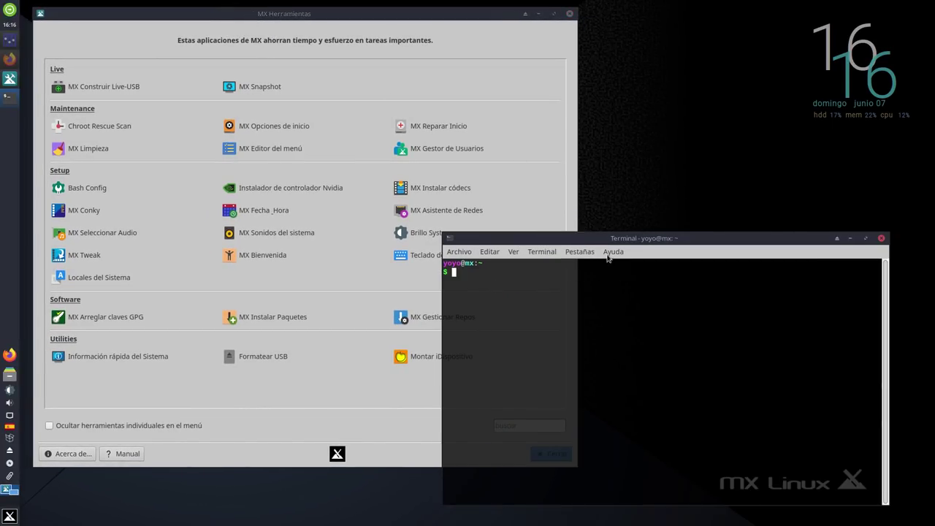
Run neofetch in the new terminal and bring up the screenshot tool
type("neofetch")
key("Return")
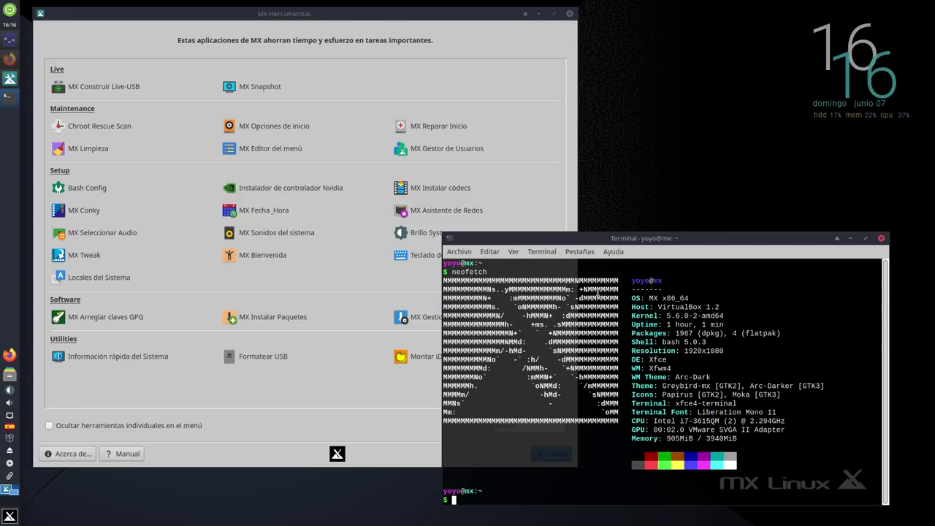
key("Print")
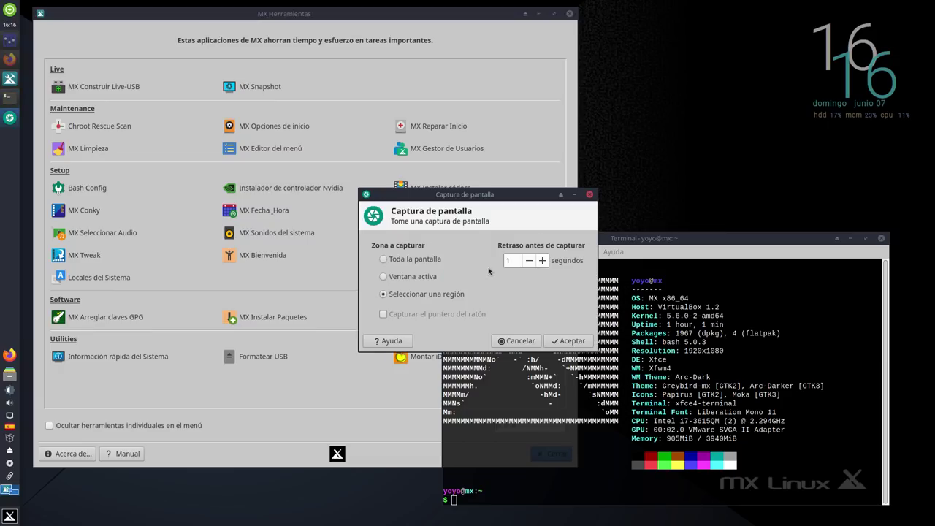
Take a 'Toda la pantalla' full-screen screenshot and save it as PNG in Imágenes
left_click(431, 257)
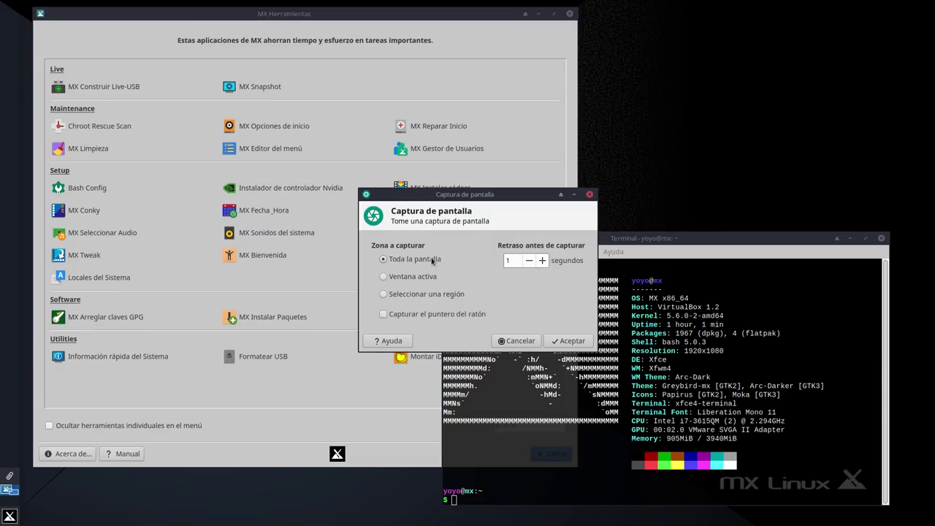
left_click(566, 339)
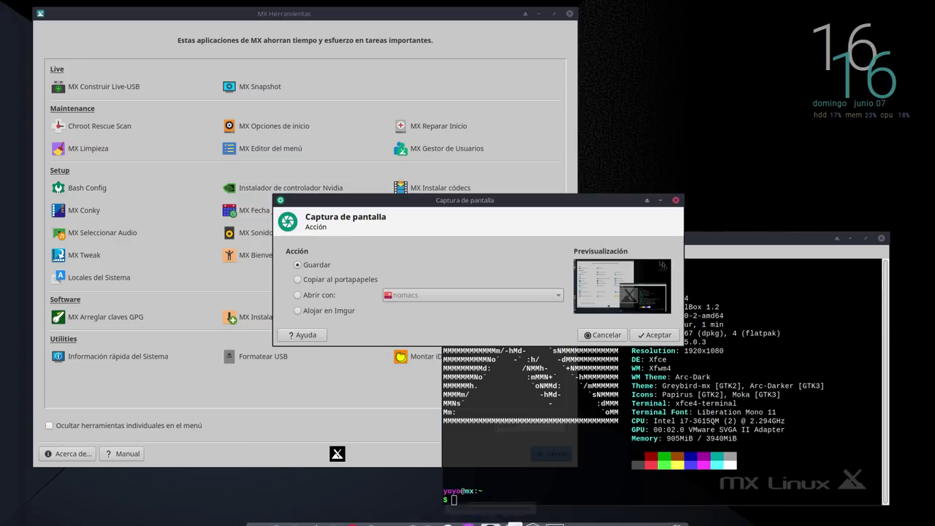
left_click(651, 334)
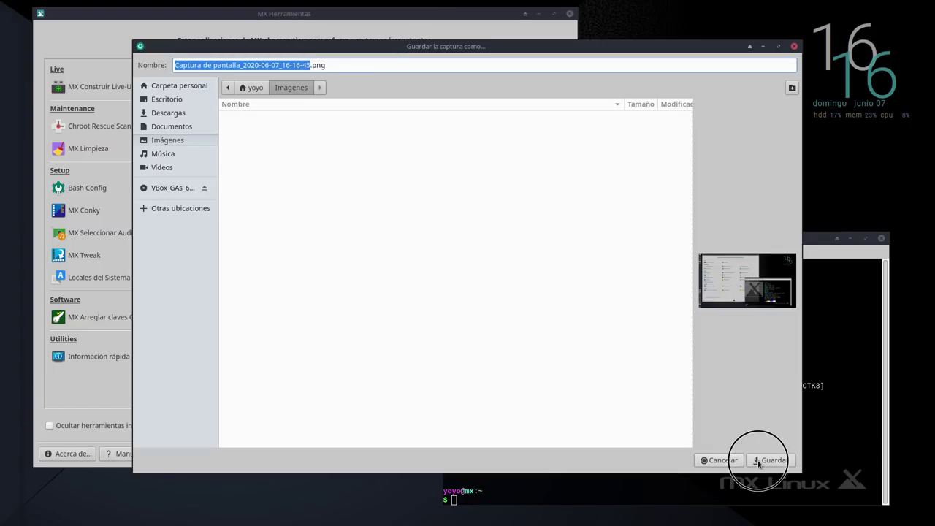
left_click(772, 459)
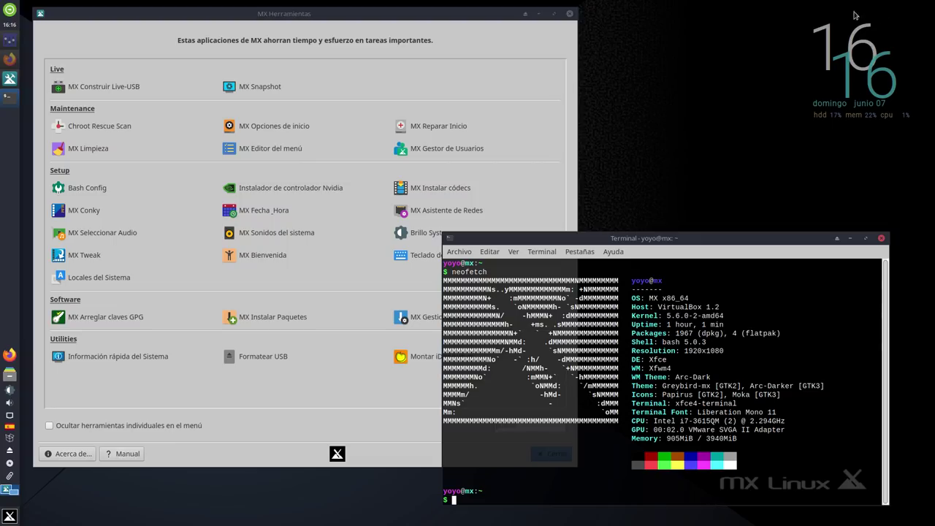
mouse_move(693, 4)
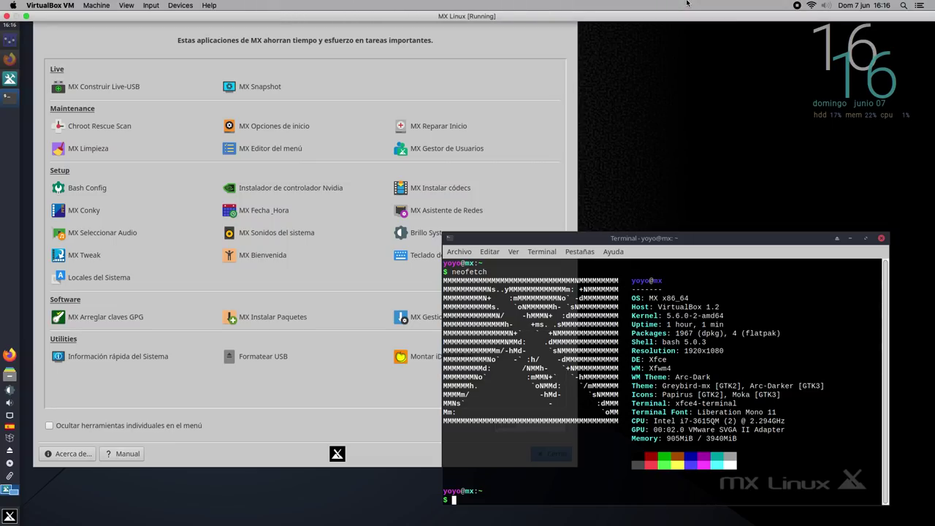